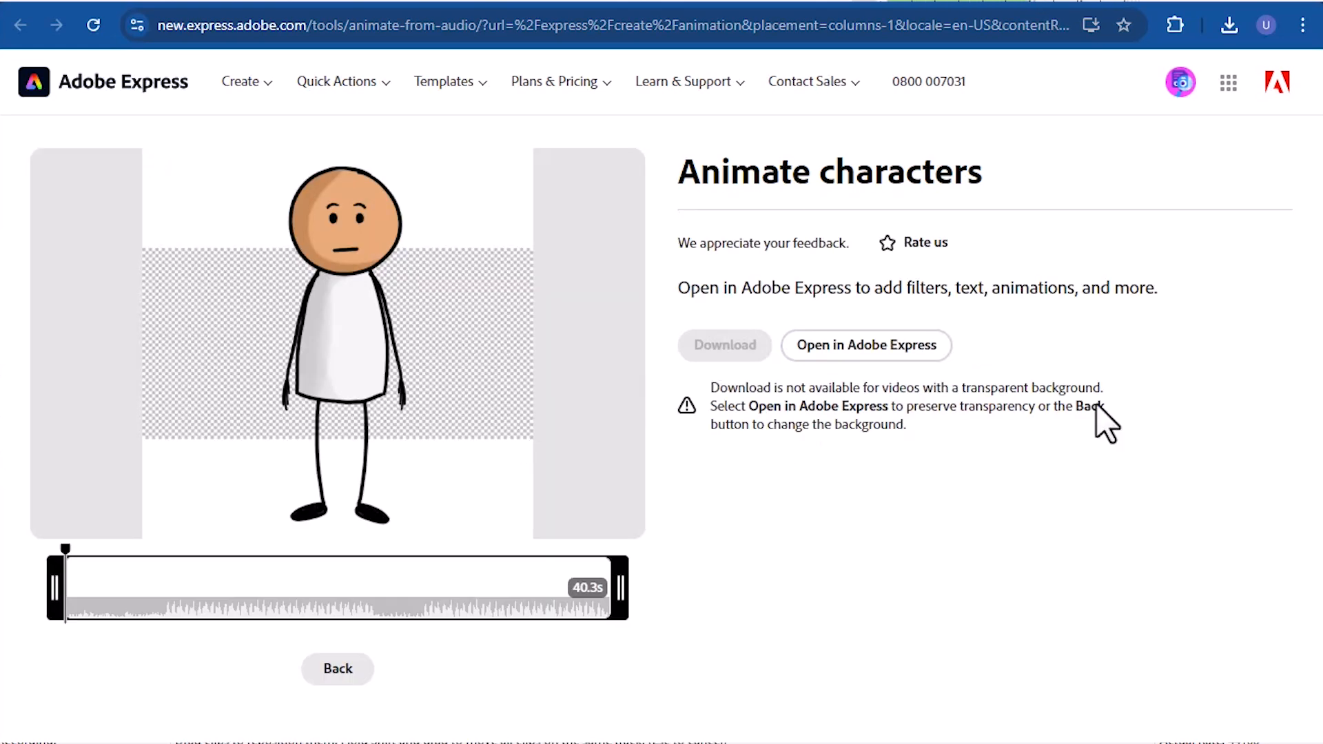
- Open the transparent character animation in the Adobe Express editor and bring up the Elements library
left_click(867, 346)
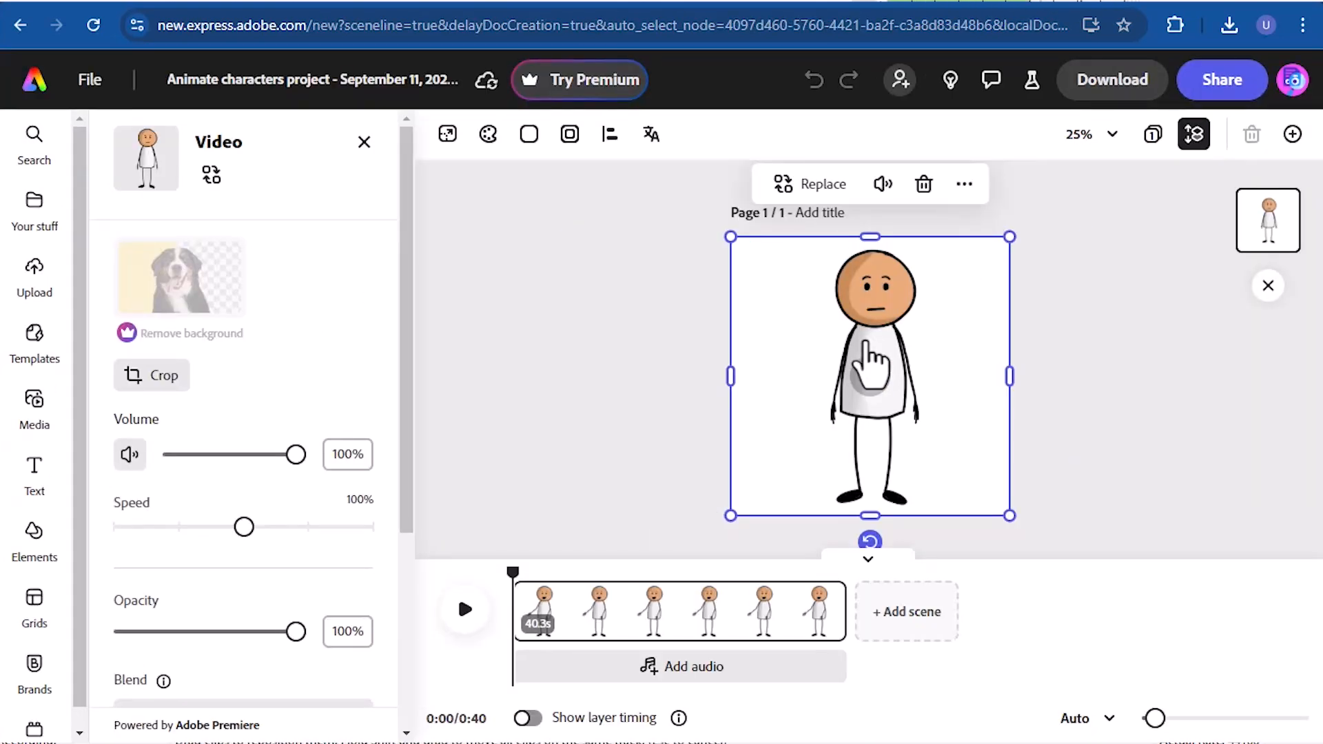
left_click(35, 534)
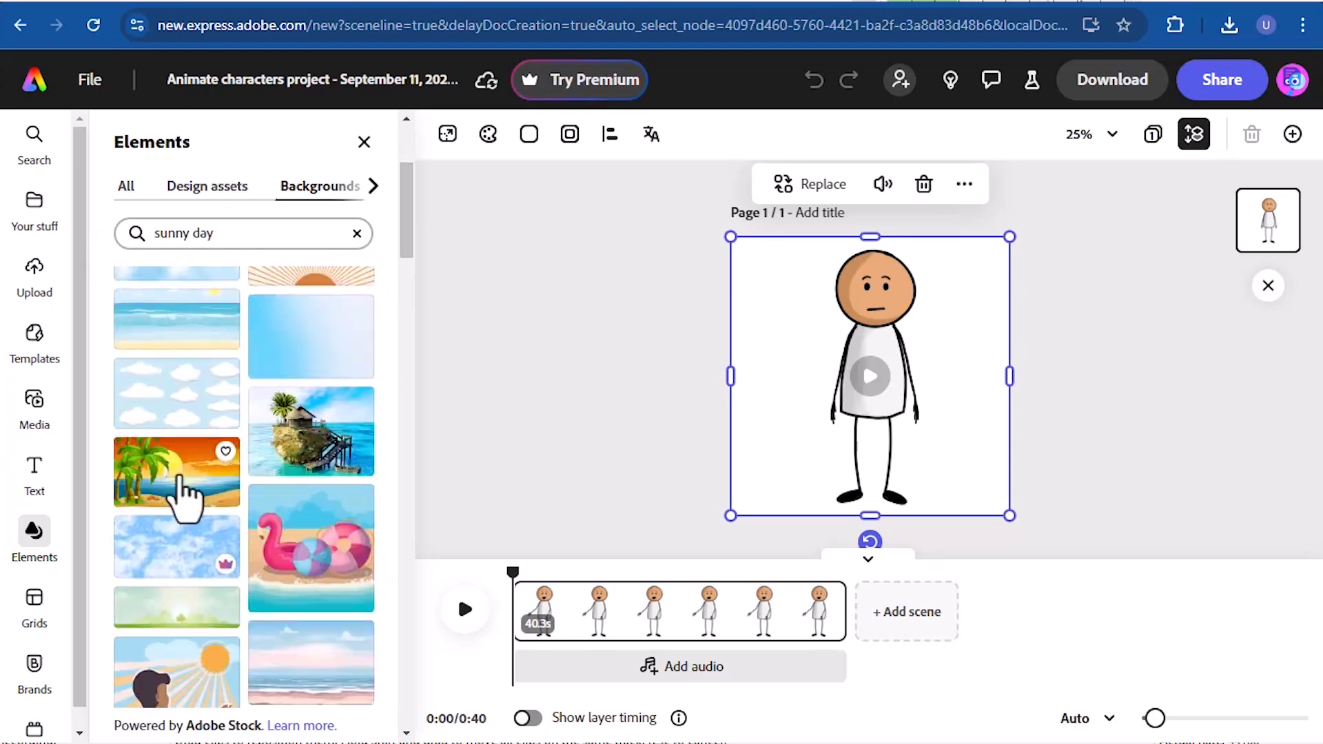
left_click(180, 476)
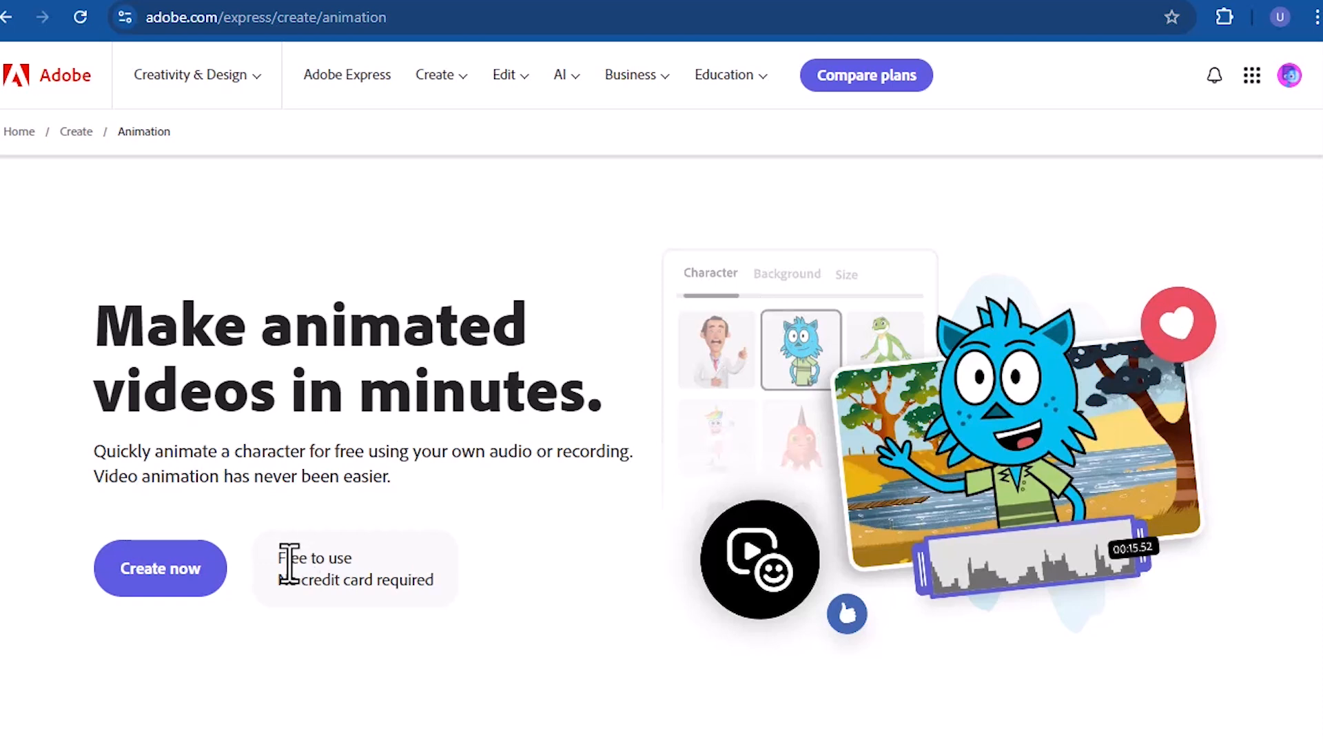
- Start a new animated character video and look through the available characters
left_click(184, 593)
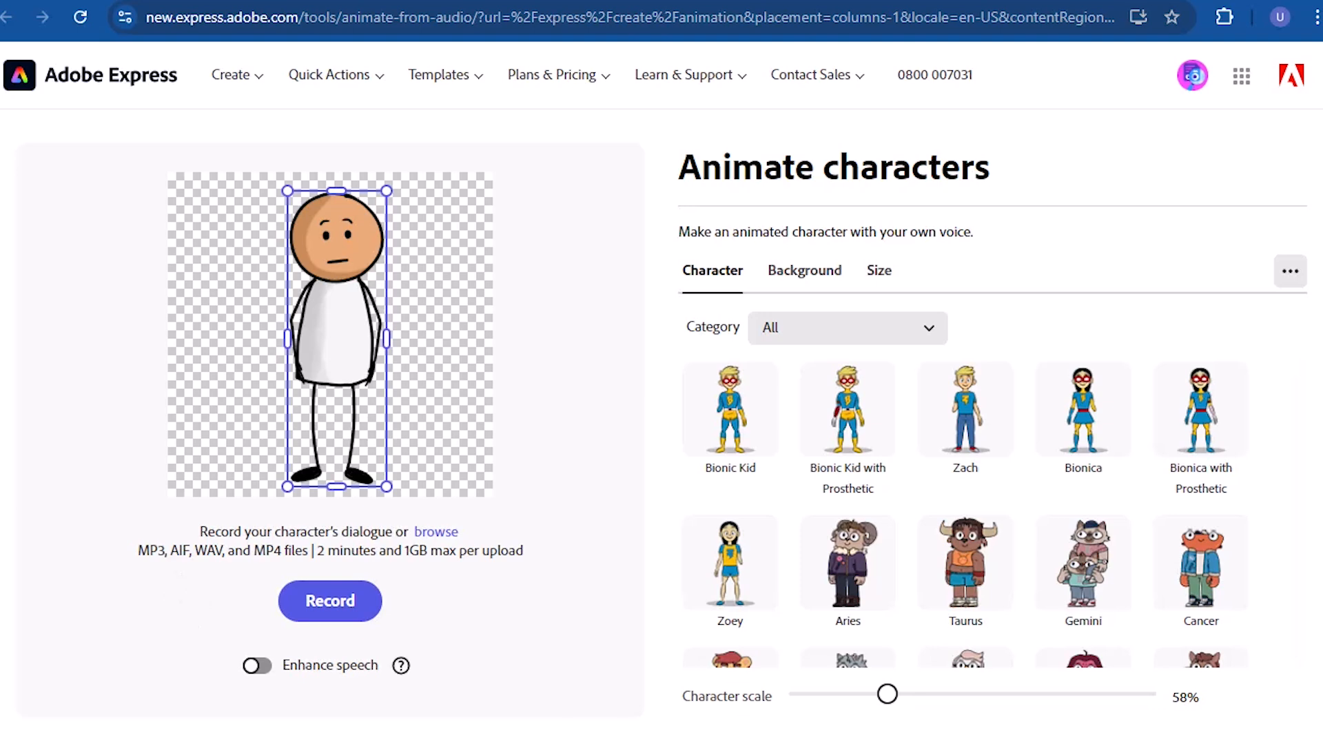
scroll(1298, 379, "down", 1)
scroll(1307, 393, "down", 3)
scroll(1307, 391, "up", 3)
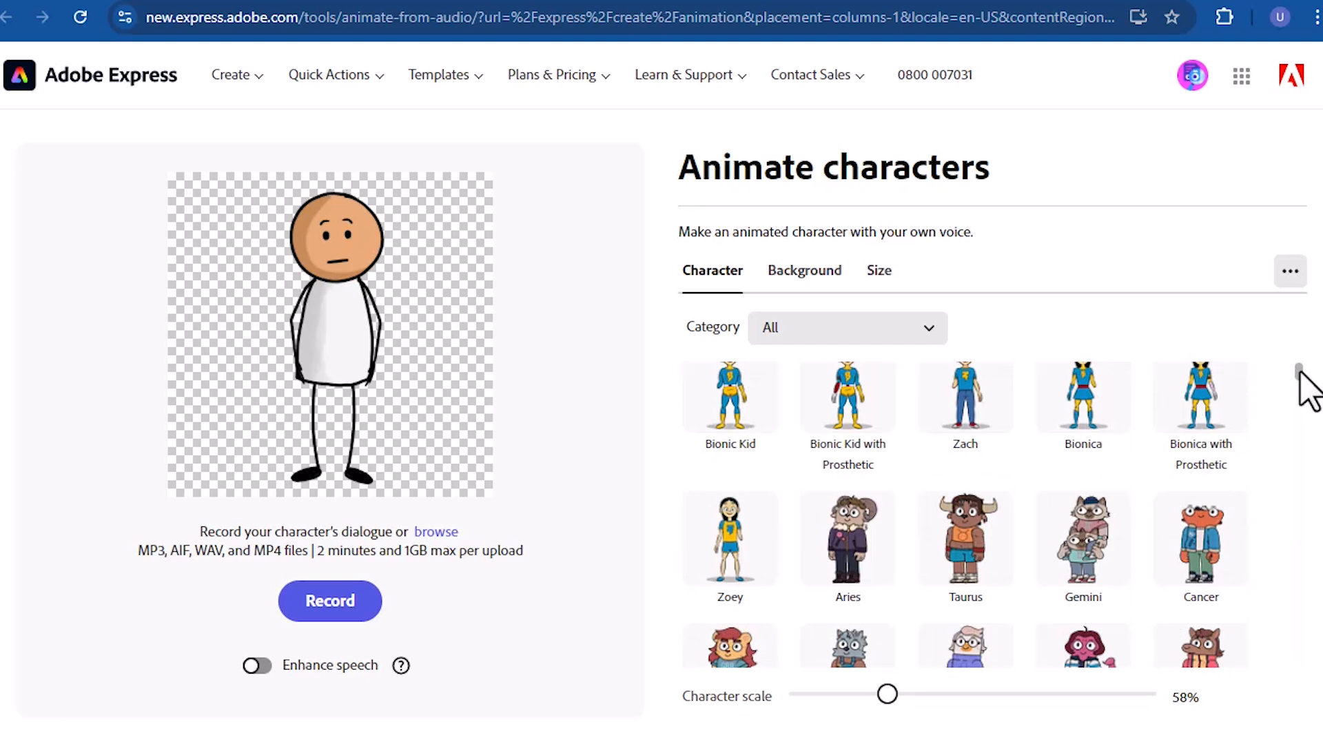
mouse_move(1298, 372)
left_mouse_down()
mouse_move(1298, 413)
mouse_move(1295, 367)
left_mouse_up()
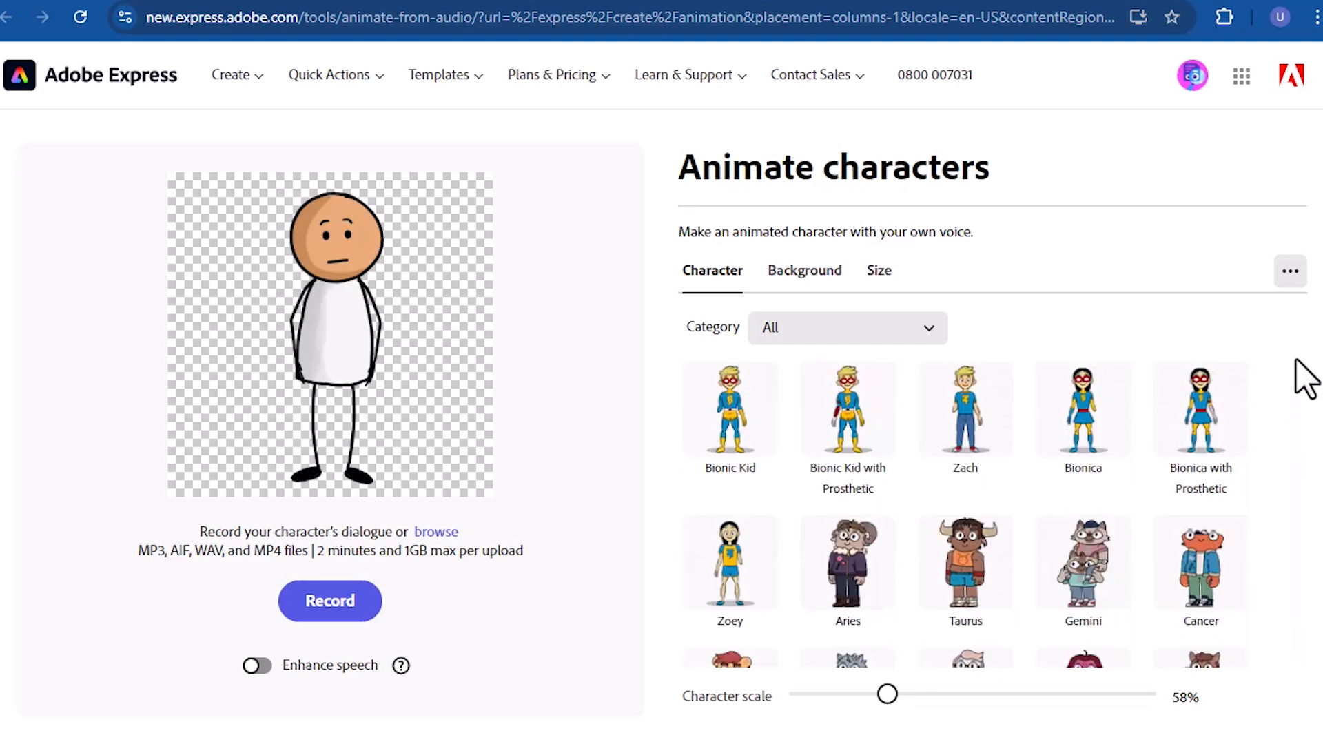
- Look through the full list of character categories without choosing a different one
left_click(930, 331)
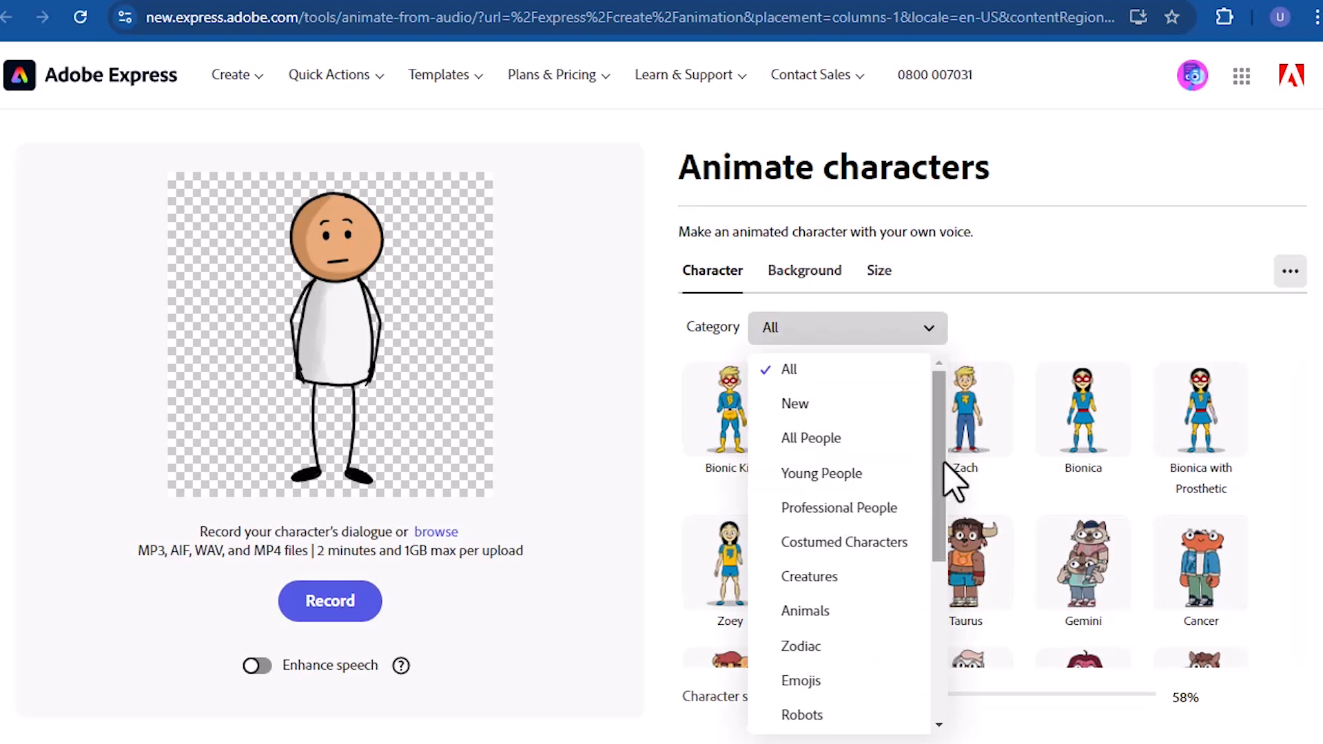
scroll(945, 482, "down", 2)
left_click_drag(943, 494, 918, 632)
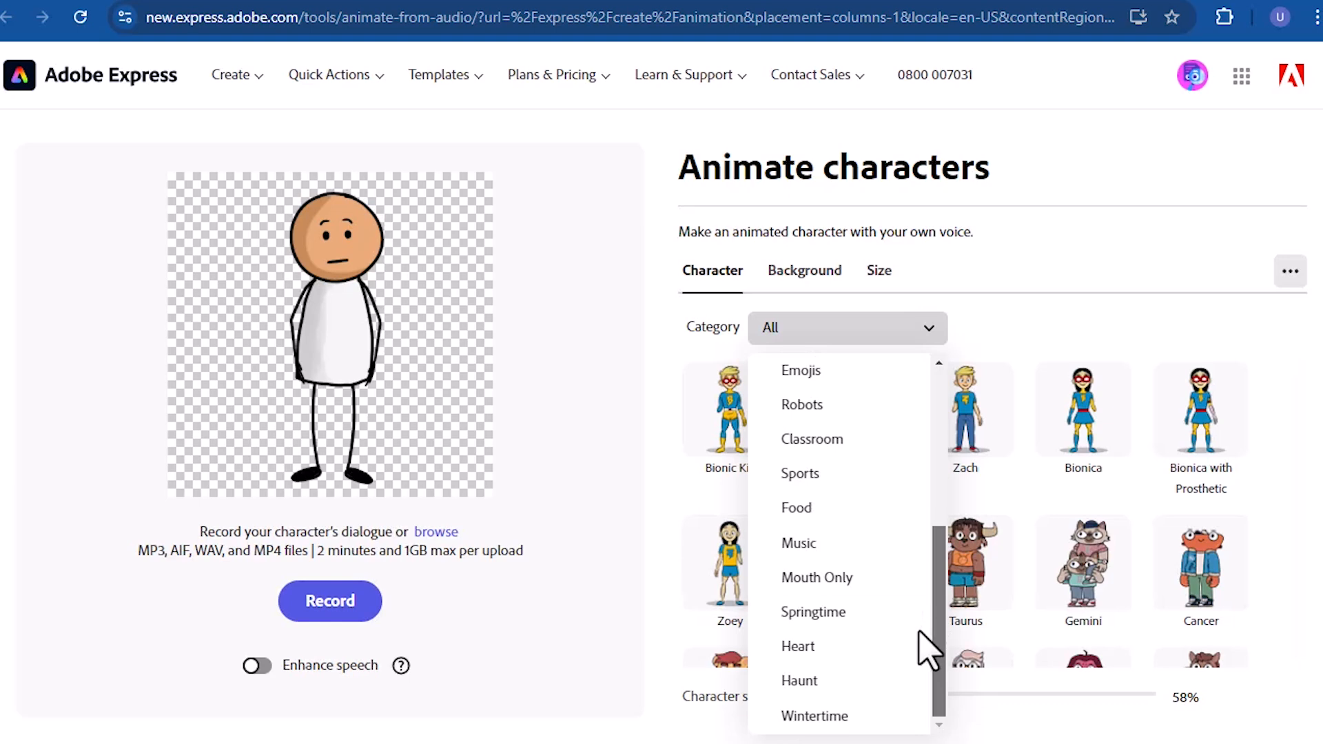
left_click(1258, 541)
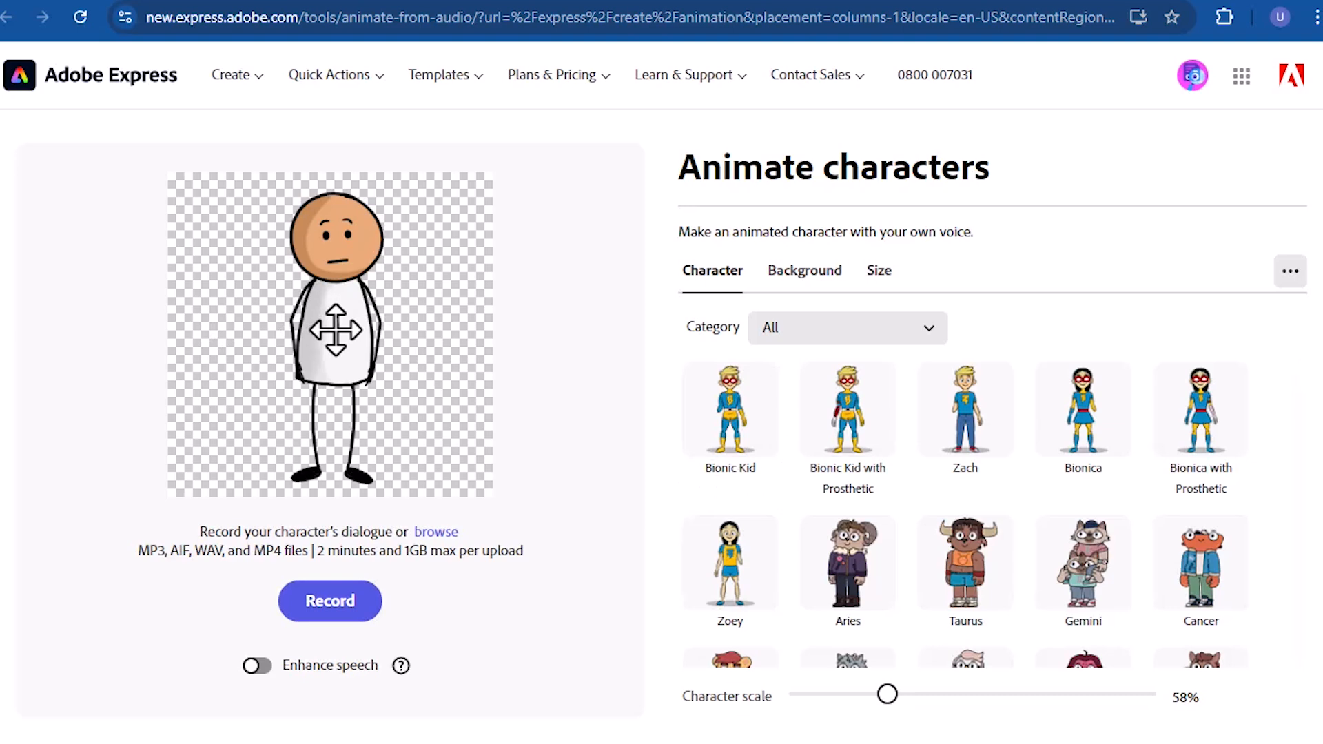
- Apply the green custom color background and expand its additional color swatches
left_click(805, 282)
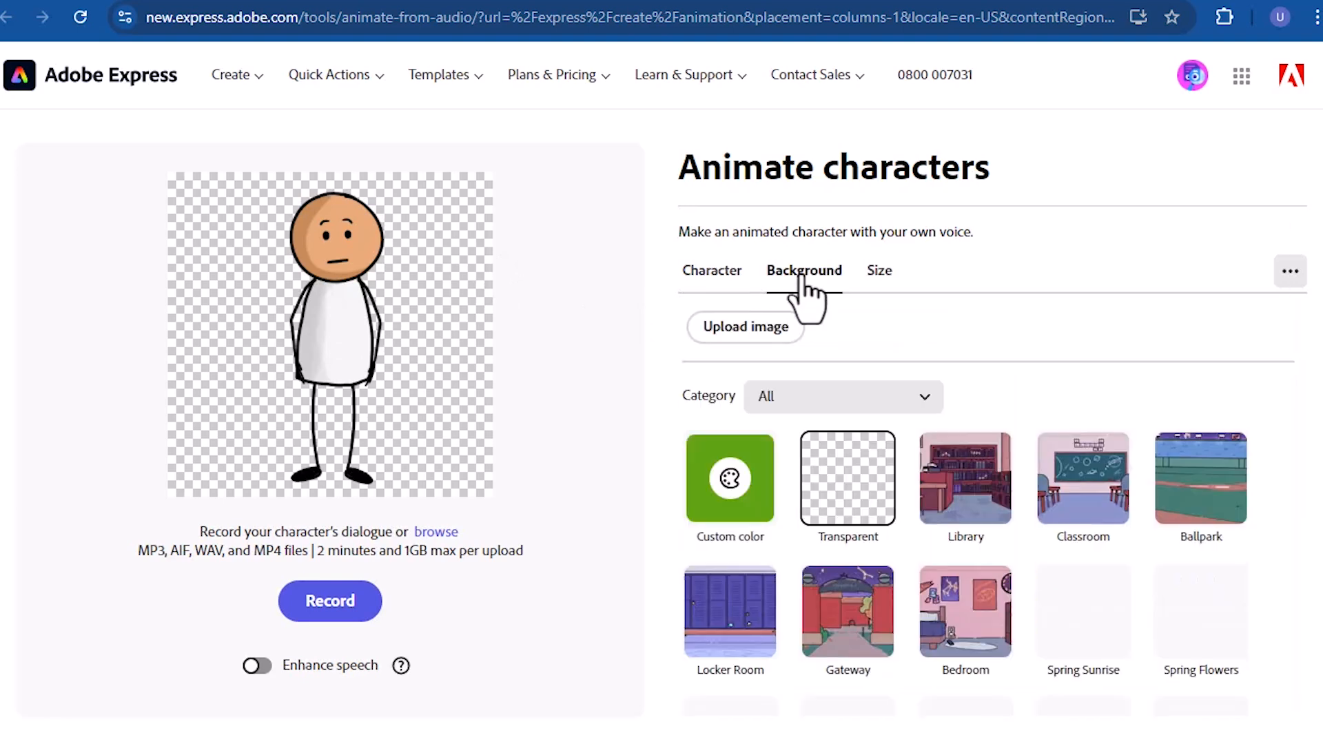
left_click(719, 475)
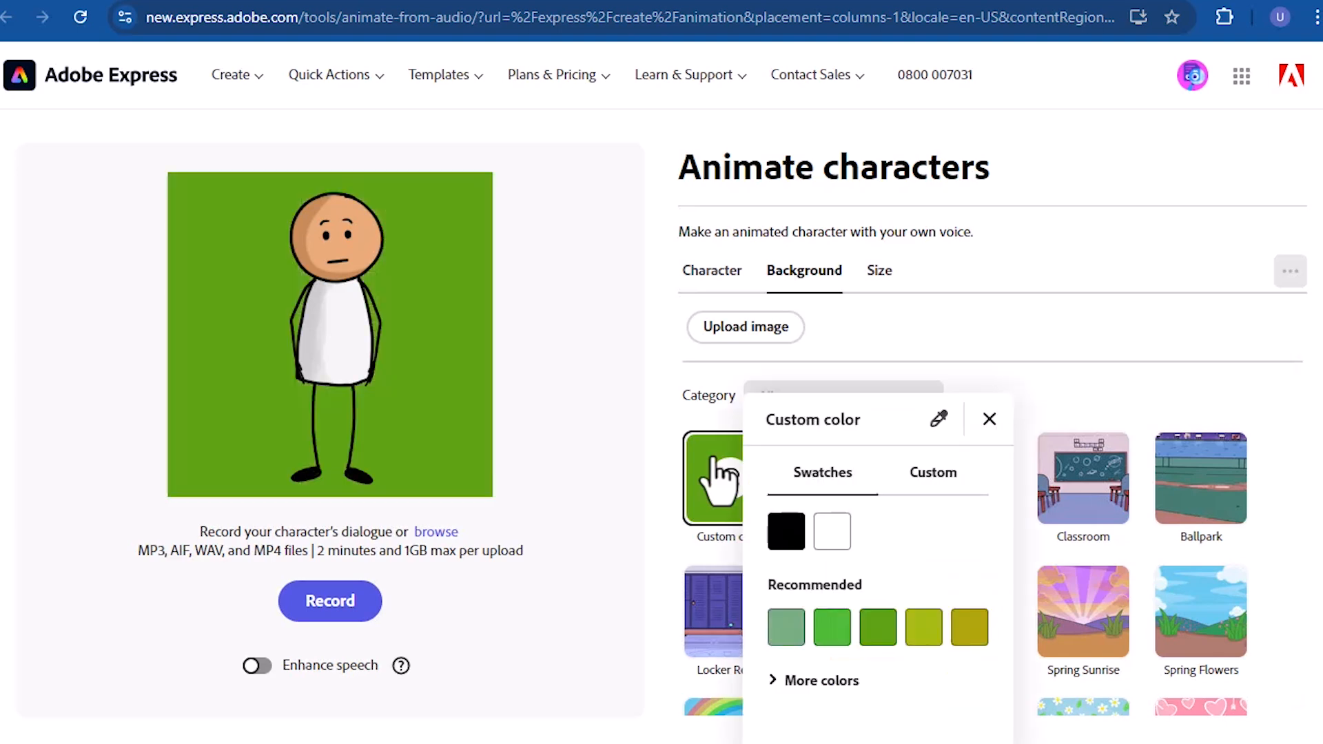
left_click(786, 616)
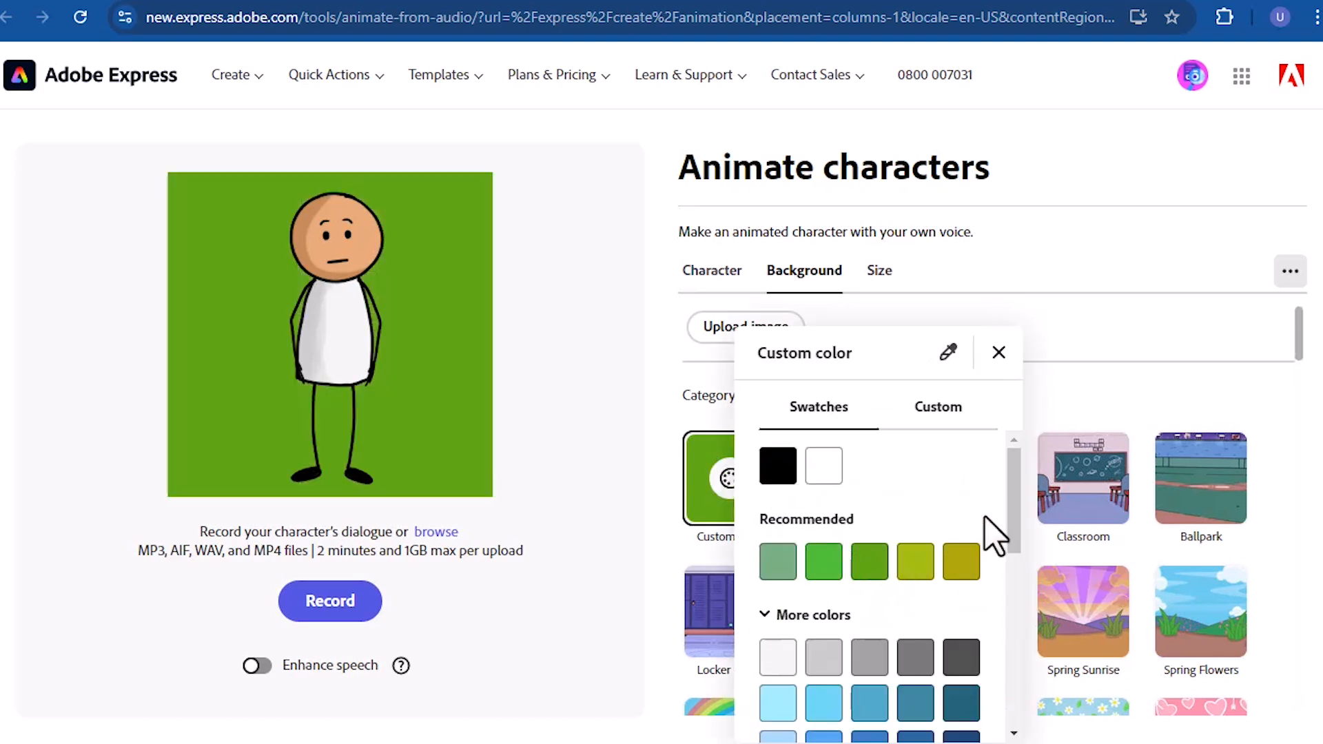
left_click_drag(1020, 527, 1002, 385)
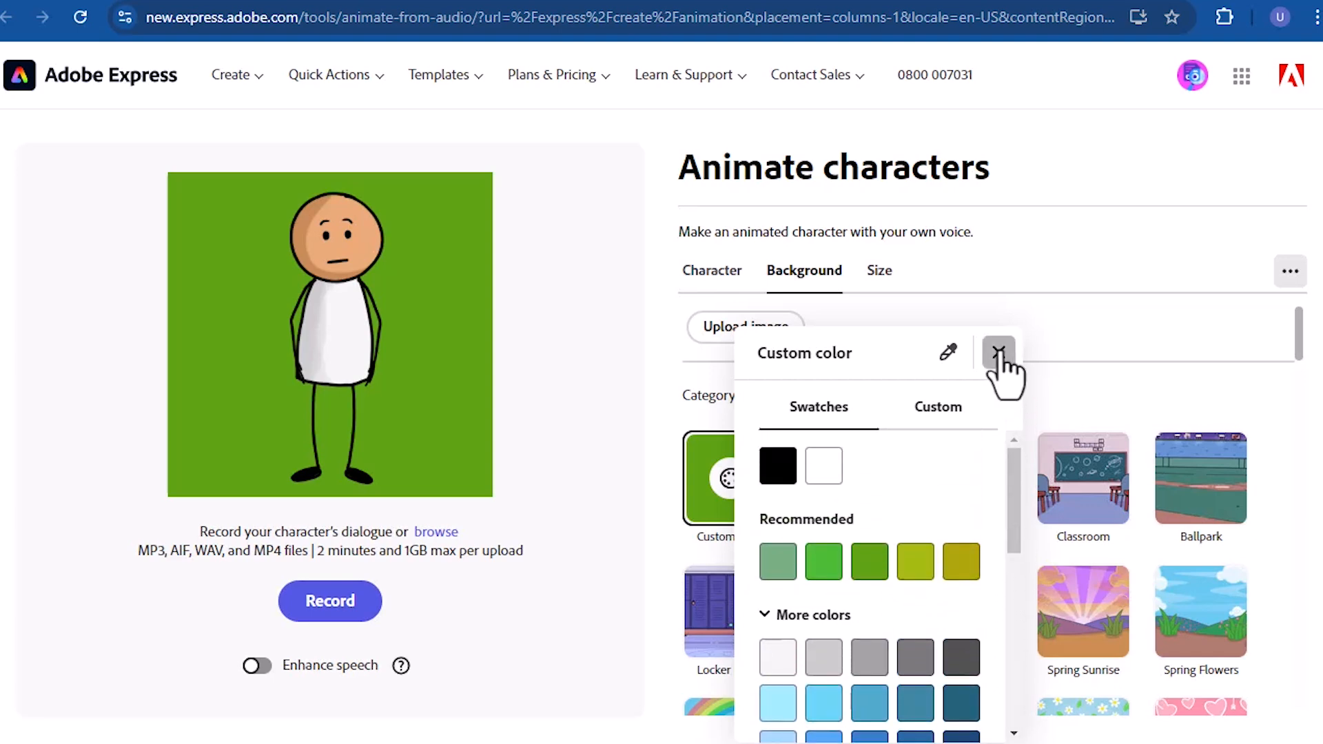
left_click(998, 353)
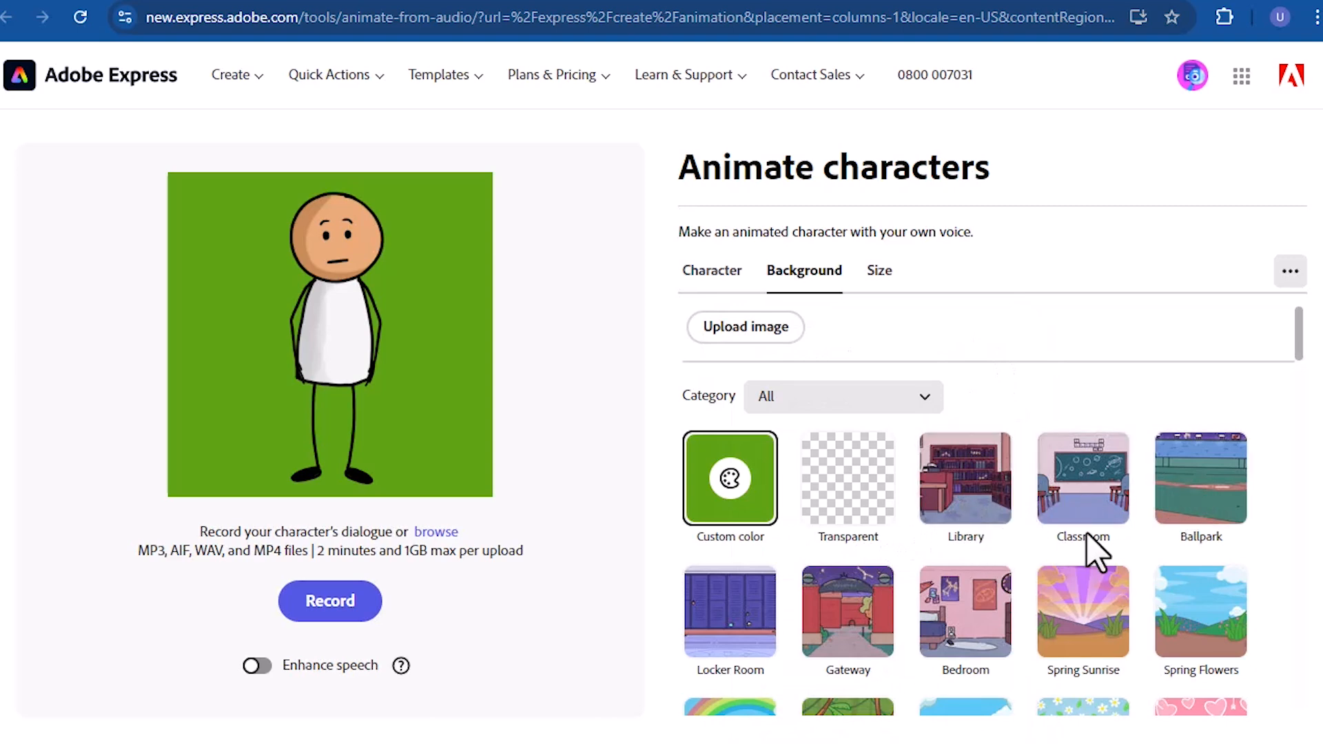
- Set the character's background to Library and show the Instagram size options
left_click_drag(1299, 351, 1302, 320)
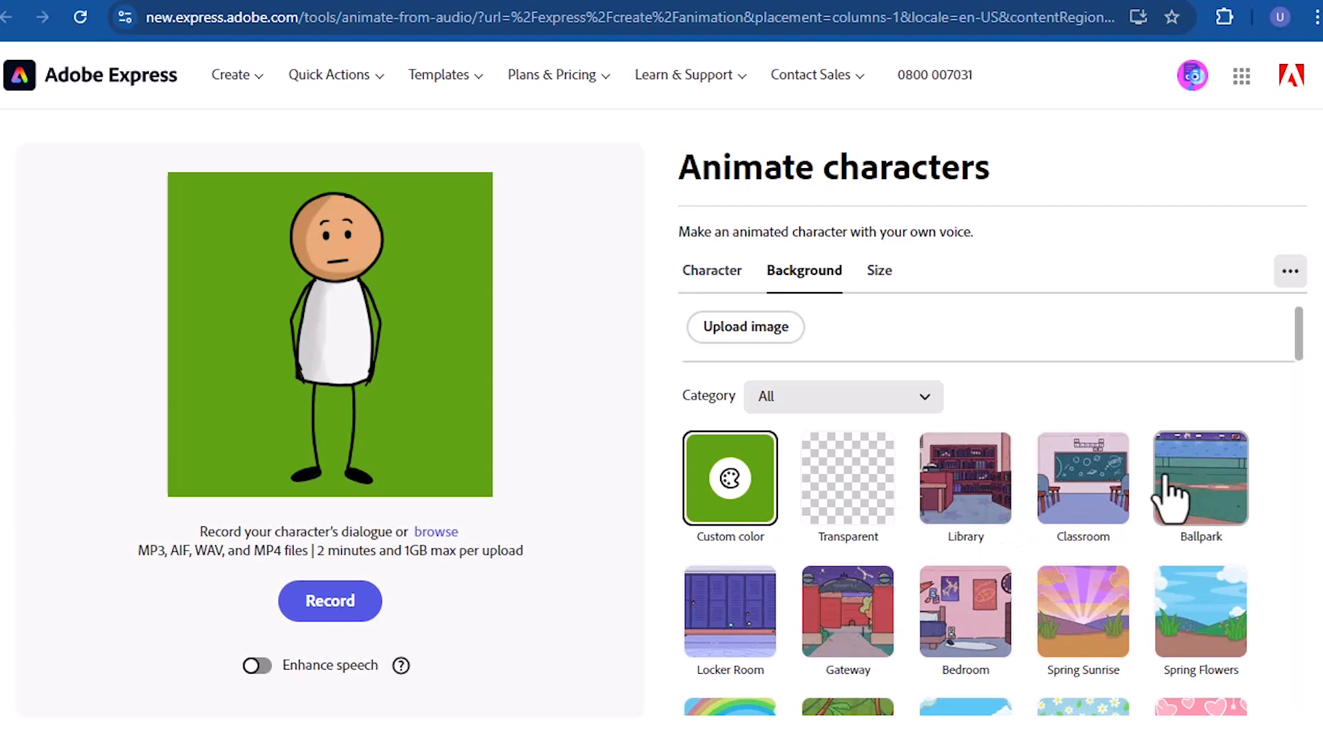
left_click(982, 509)
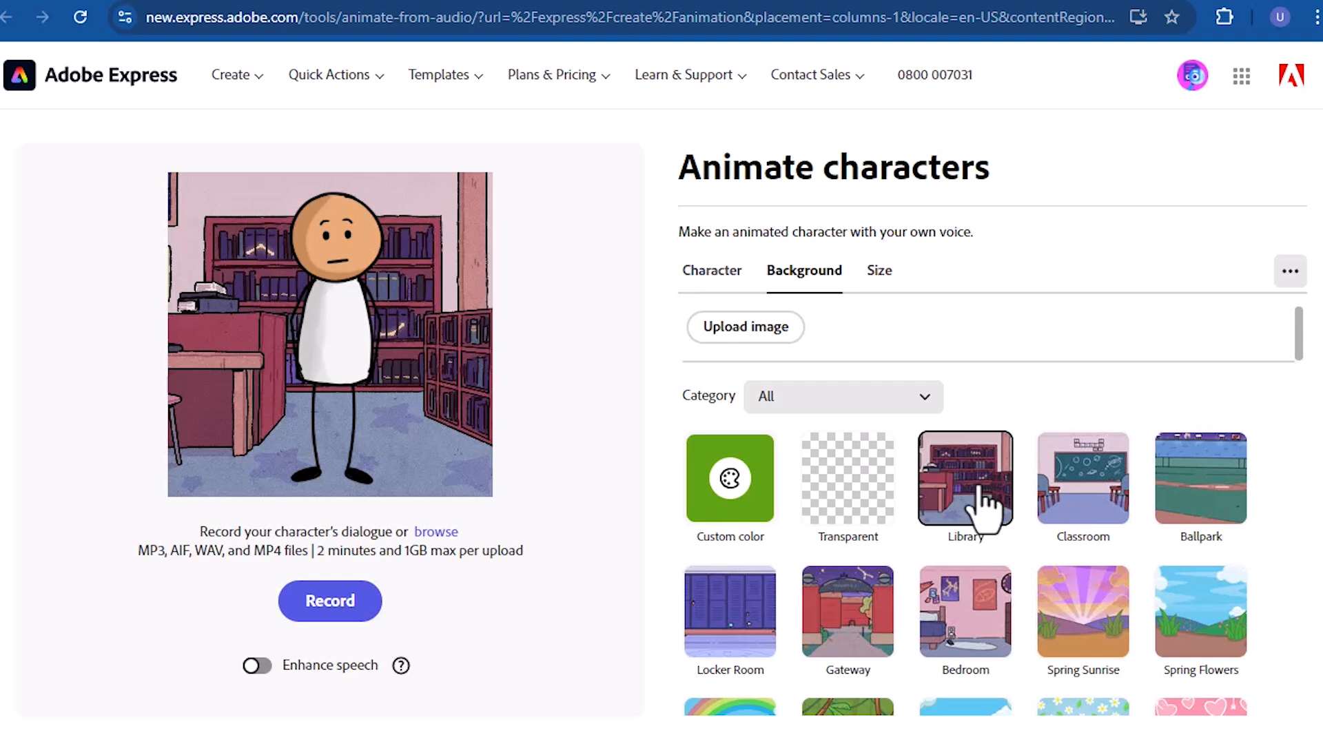
left_click(882, 276)
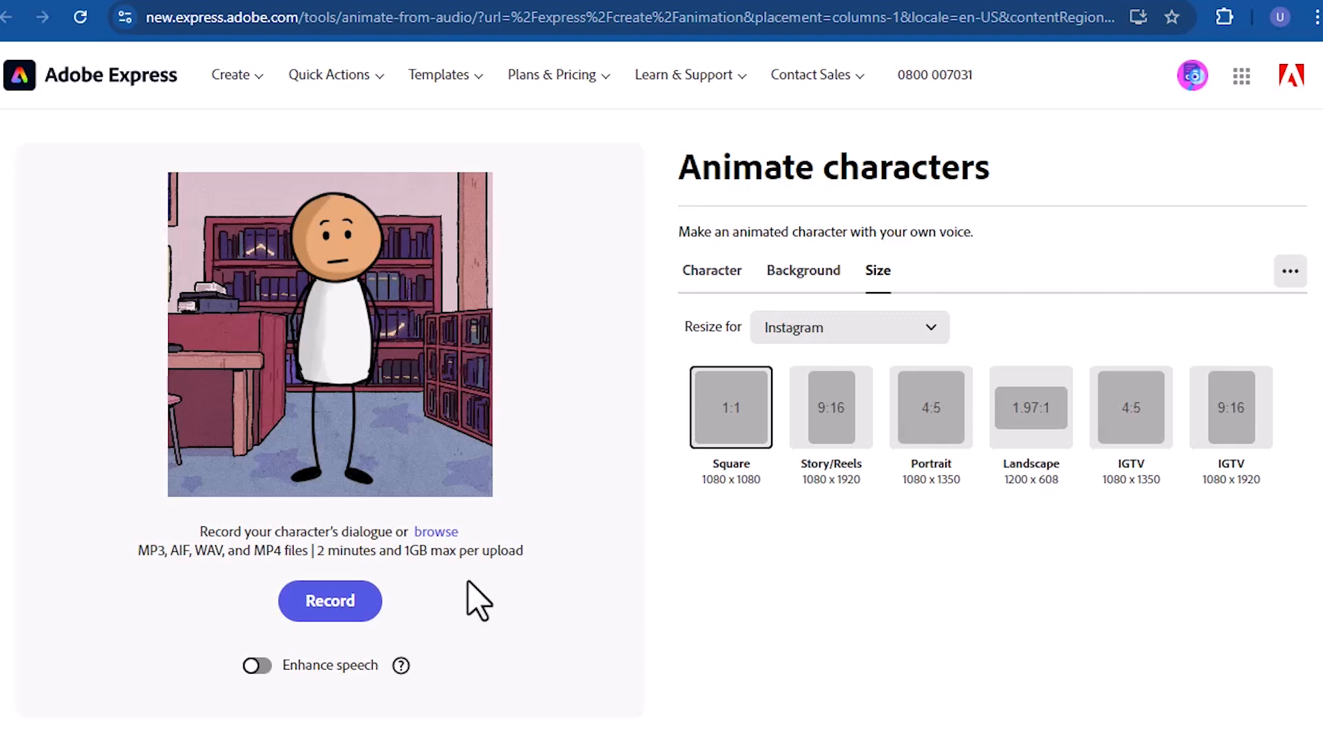
- Record about 9 seconds of voice dialogue for the character and generate the animation
left_click(331, 601)
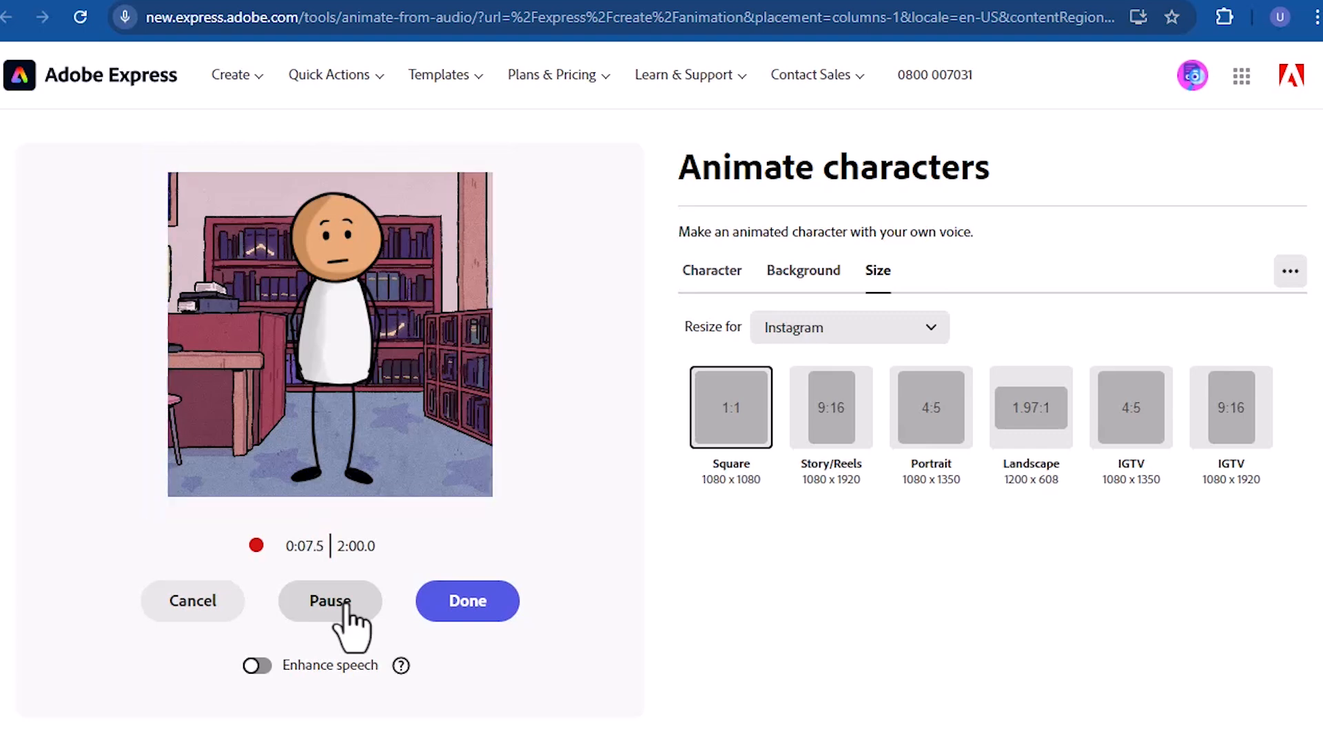
left_click(438, 605)
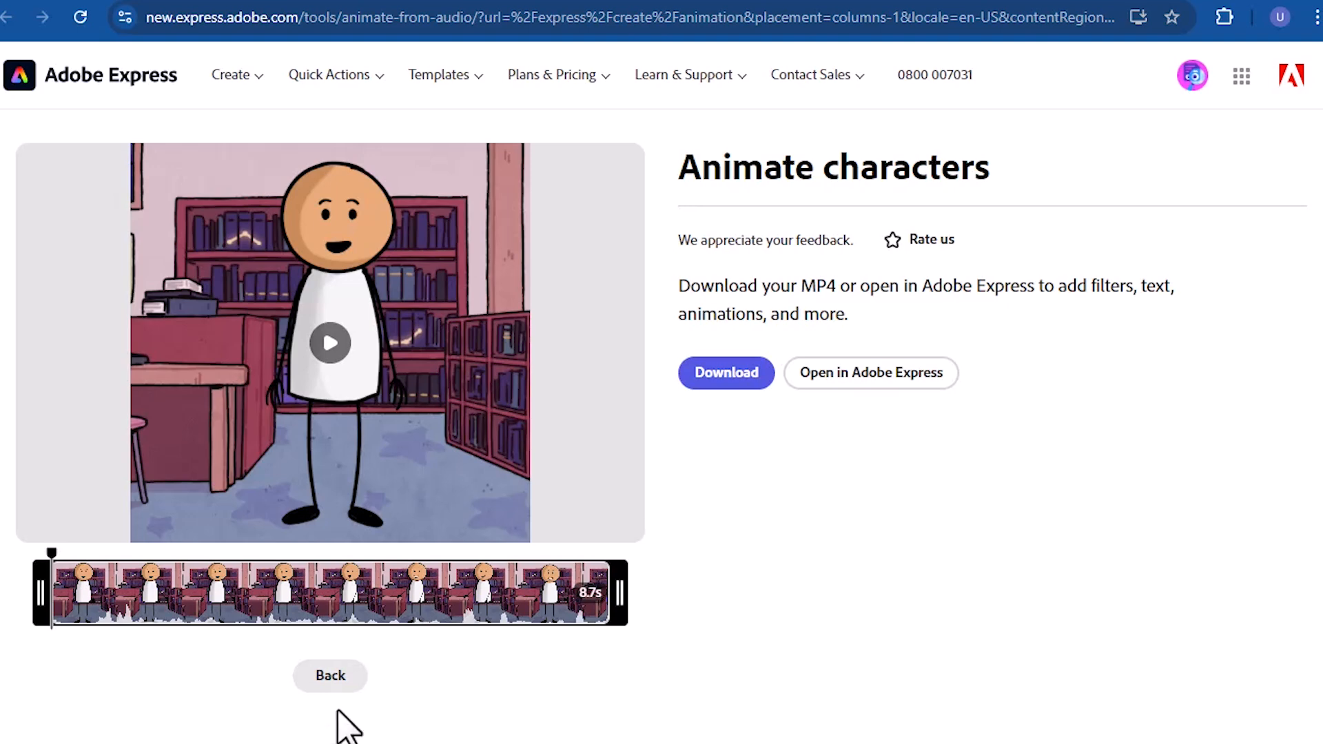
left_click(710, 390)
- Play the generated library animation, download it as an MP4 and dismiss the completion dialog
left_click(330, 345)
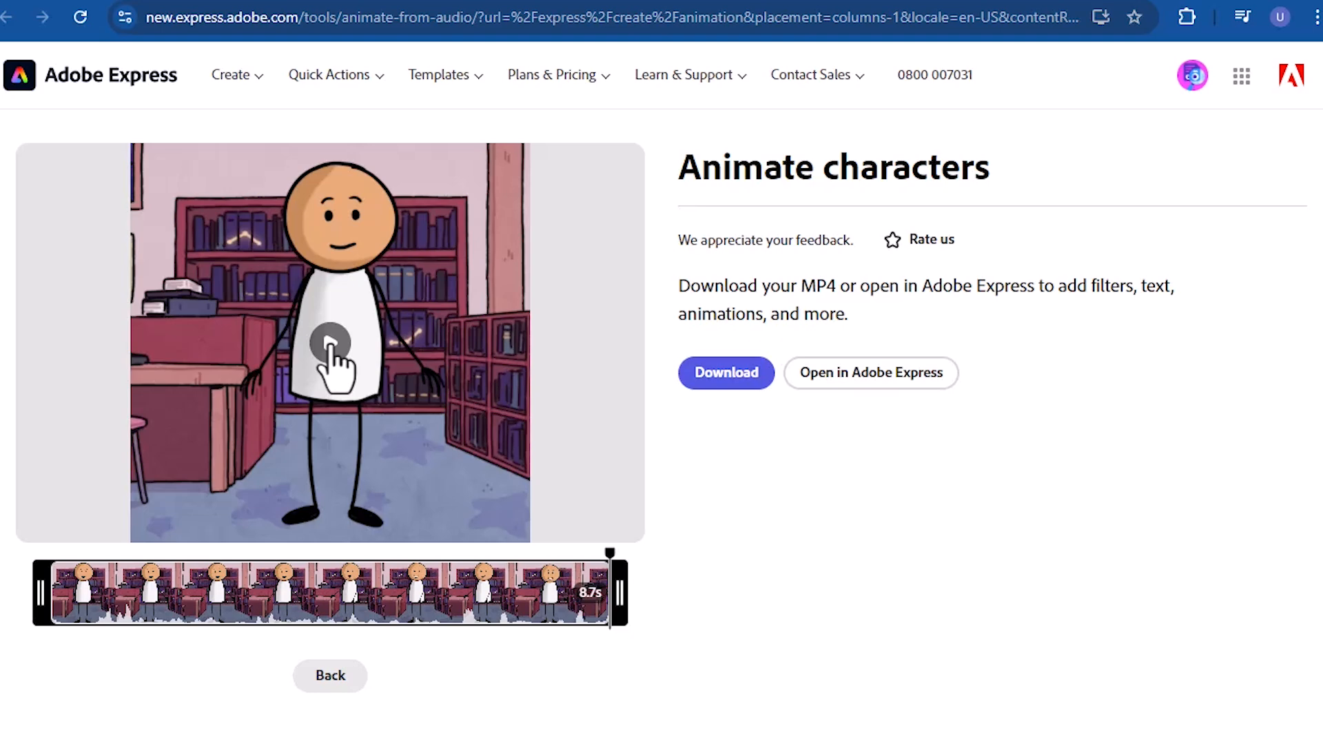
left_click(732, 378)
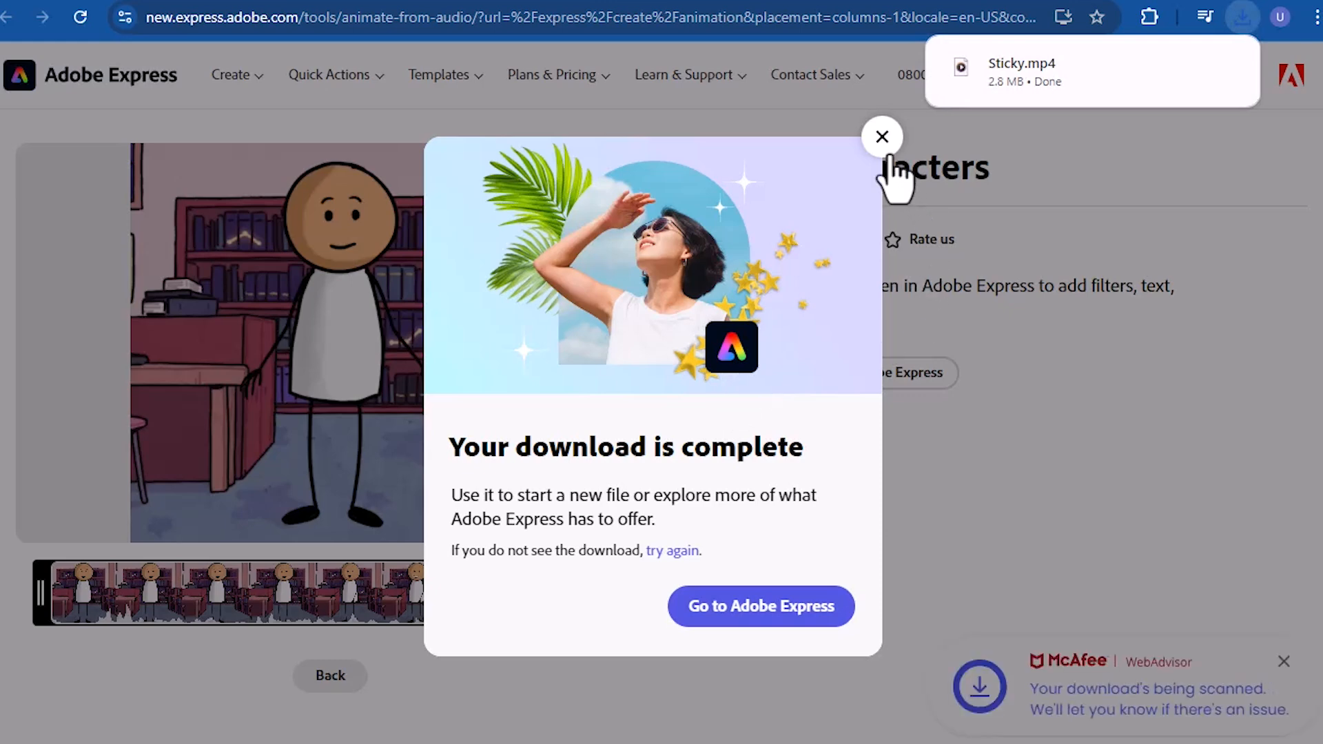
left_click(882, 137)
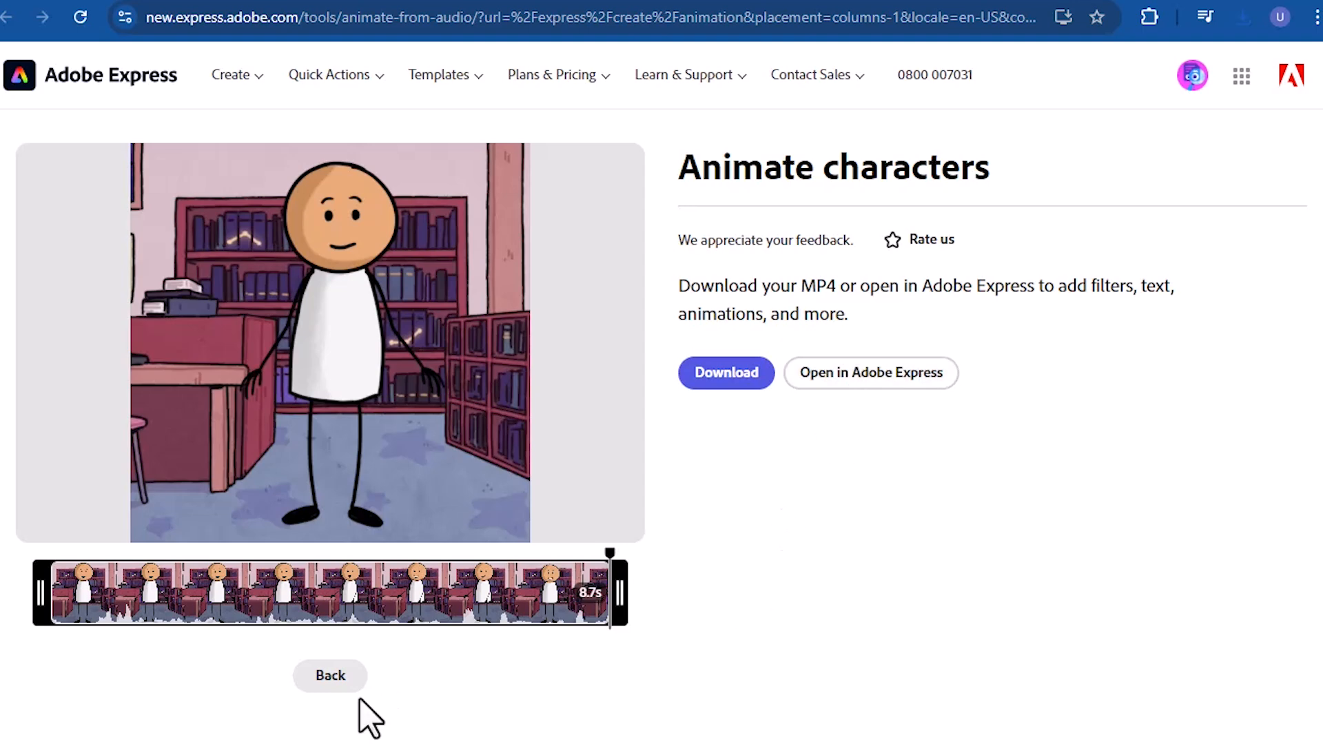
- Return to the character settings and change the background to Transparent
left_click(330, 676)
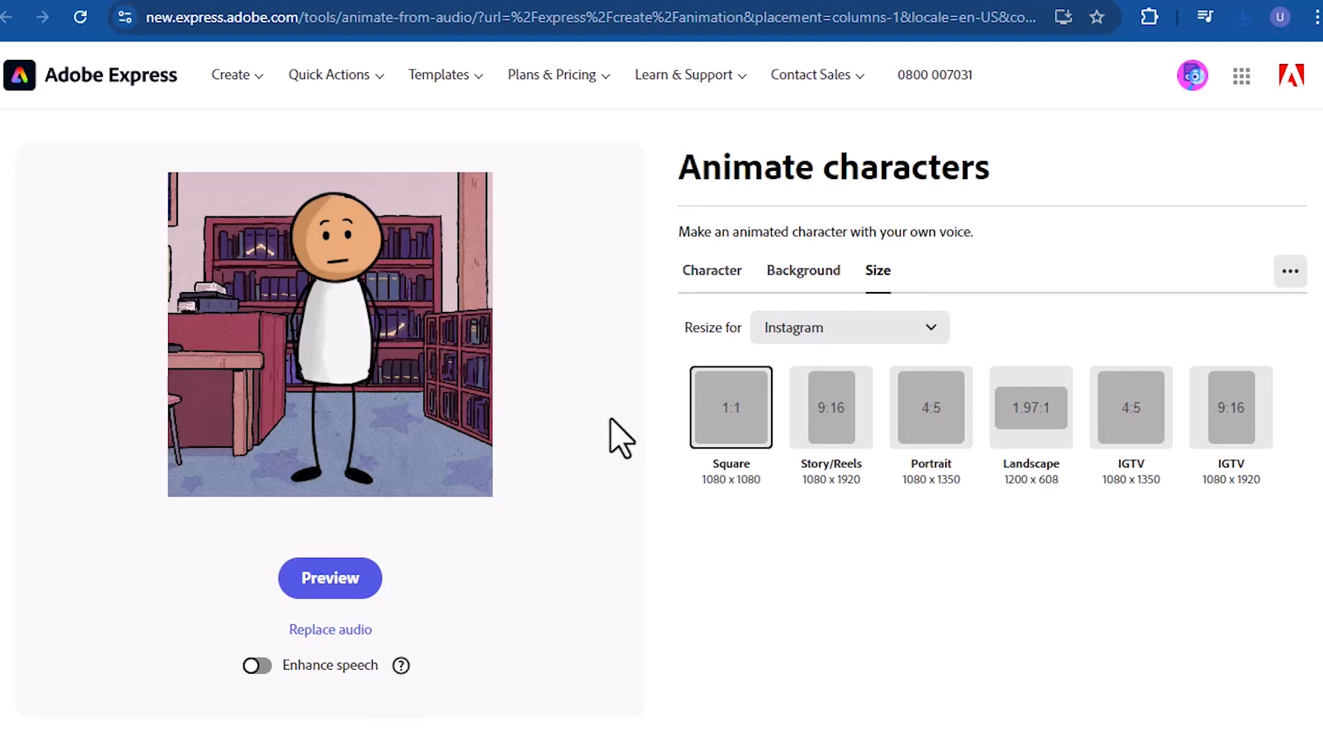
left_click(718, 274)
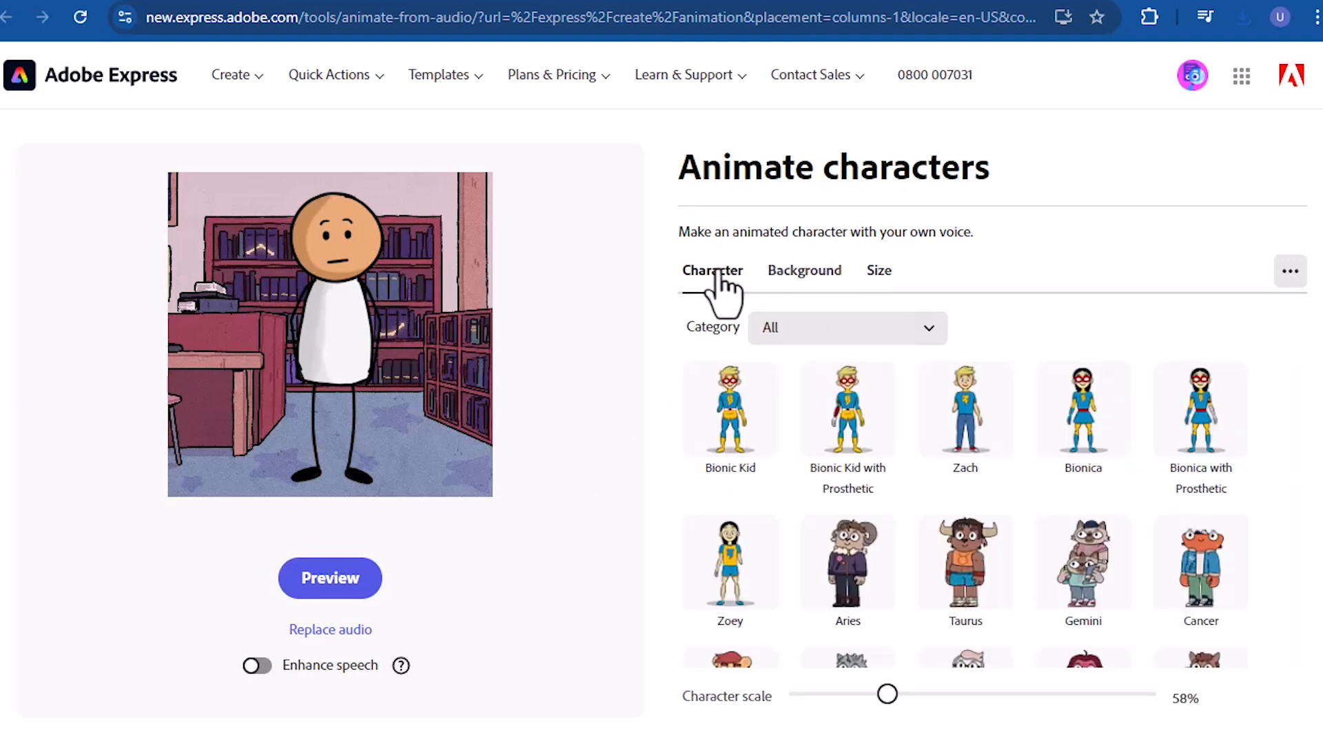
left_click(793, 274)
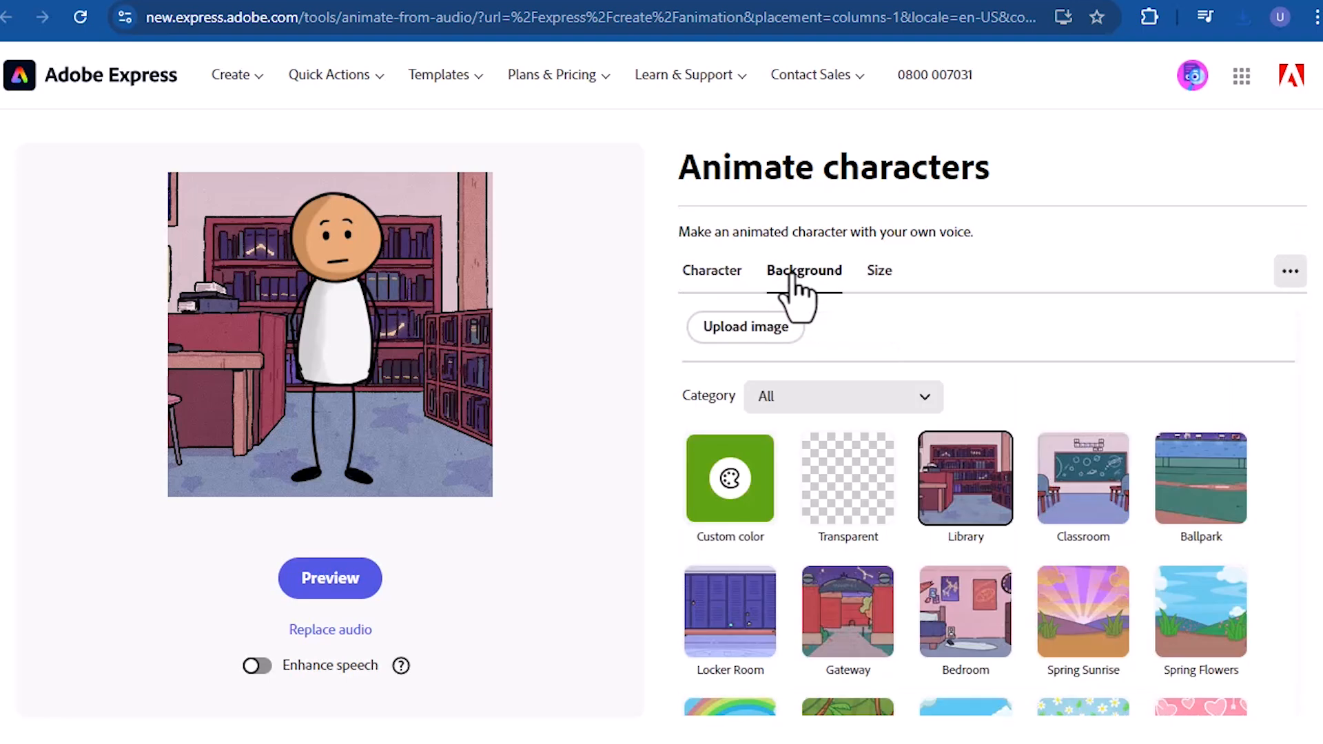
left_click(845, 500)
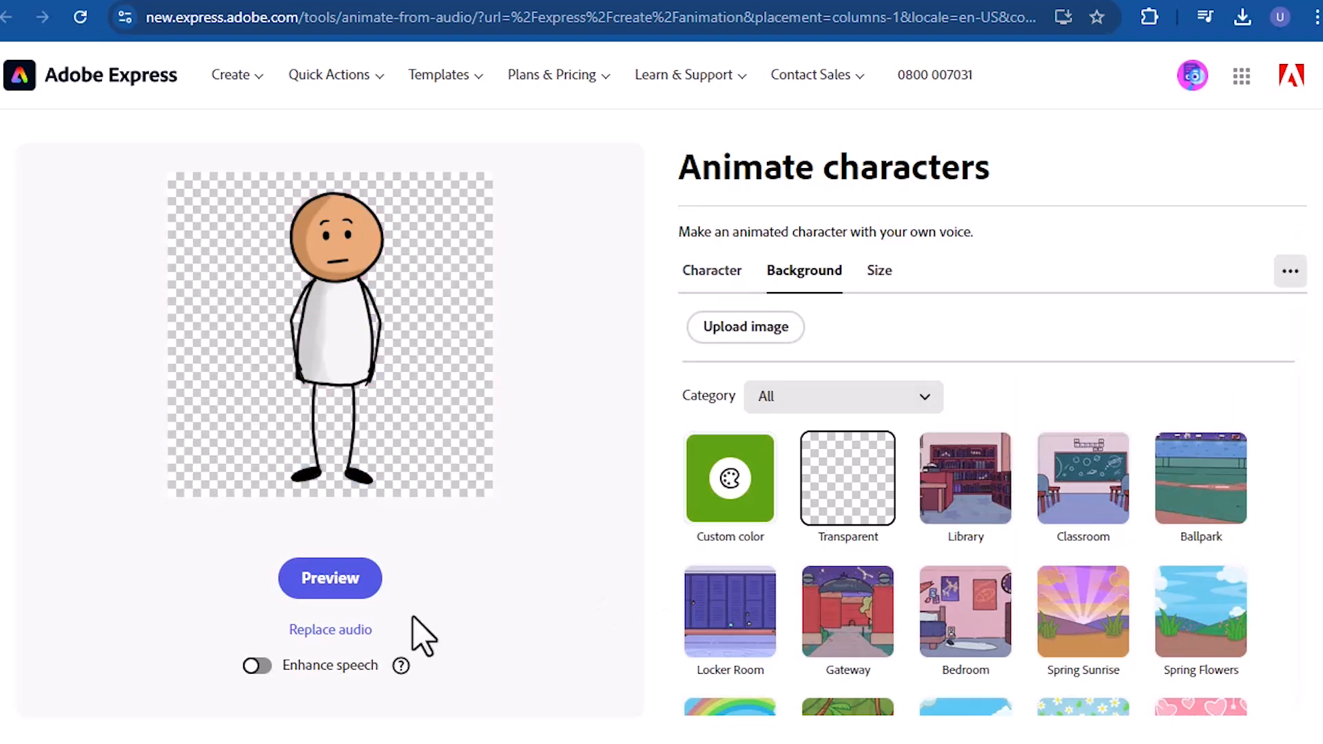
- Replace the recorded audio with the "Sticky guy" file from the Voice over folder
left_click(349, 630)
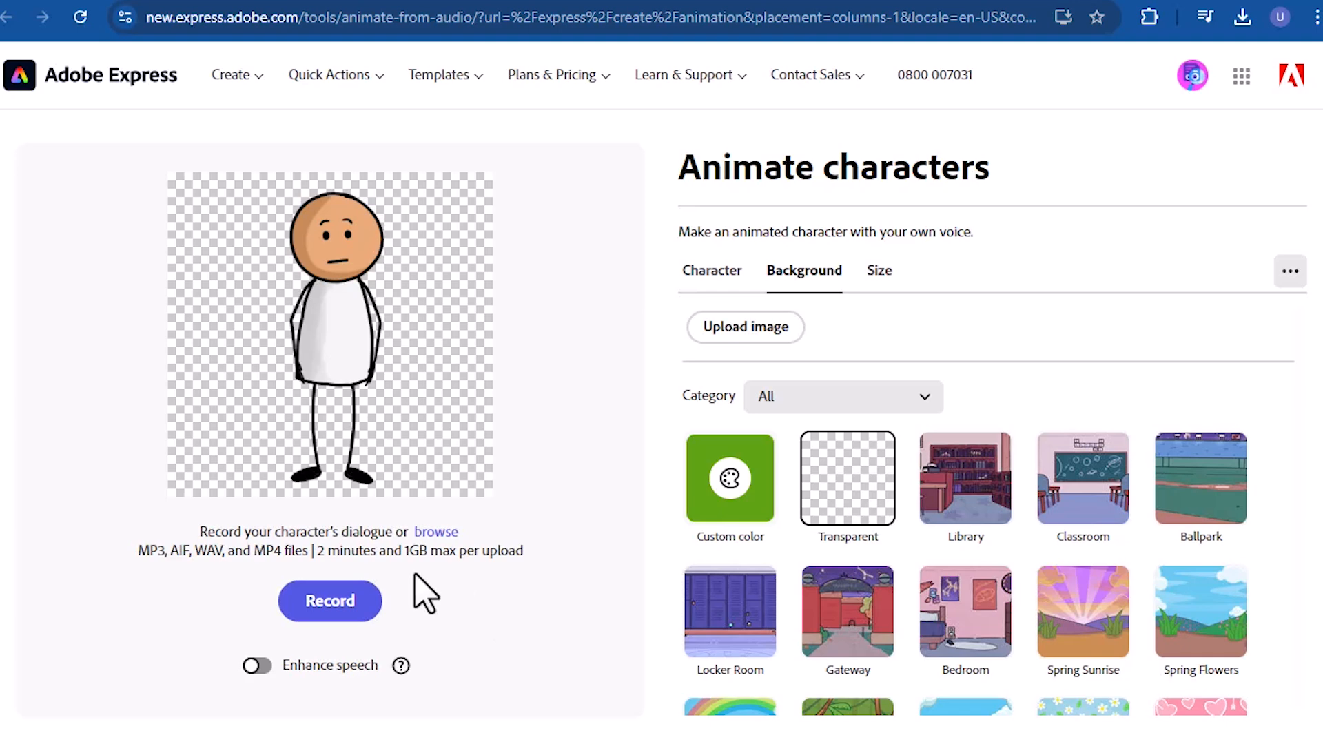
left_click(431, 536)
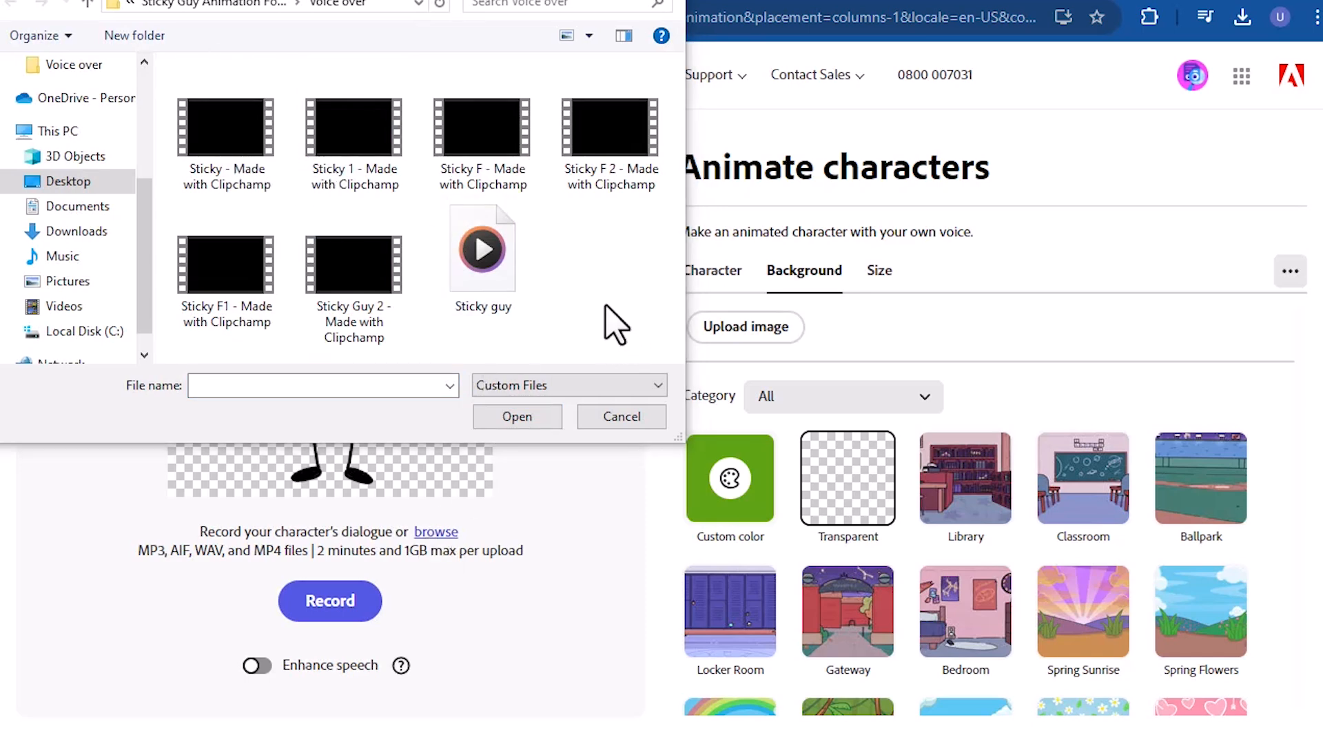
left_click(507, 294)
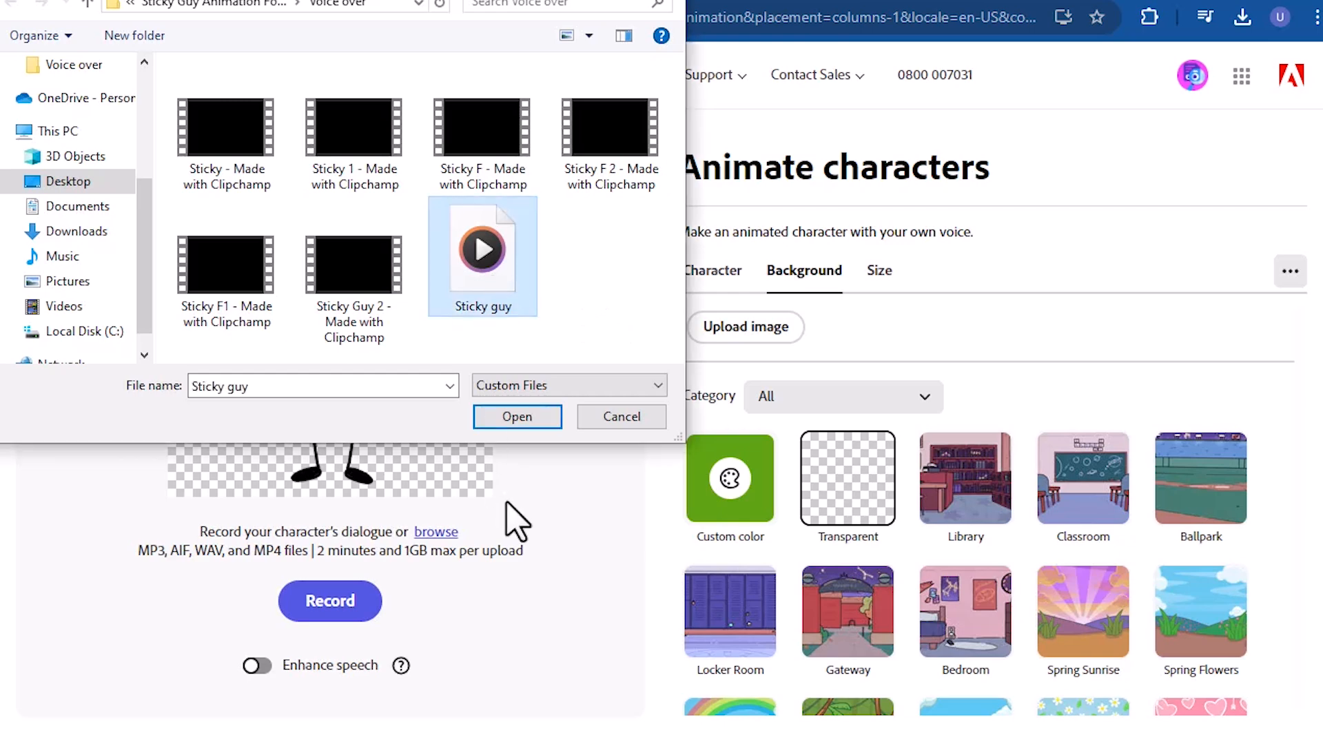
left_click(506, 417)
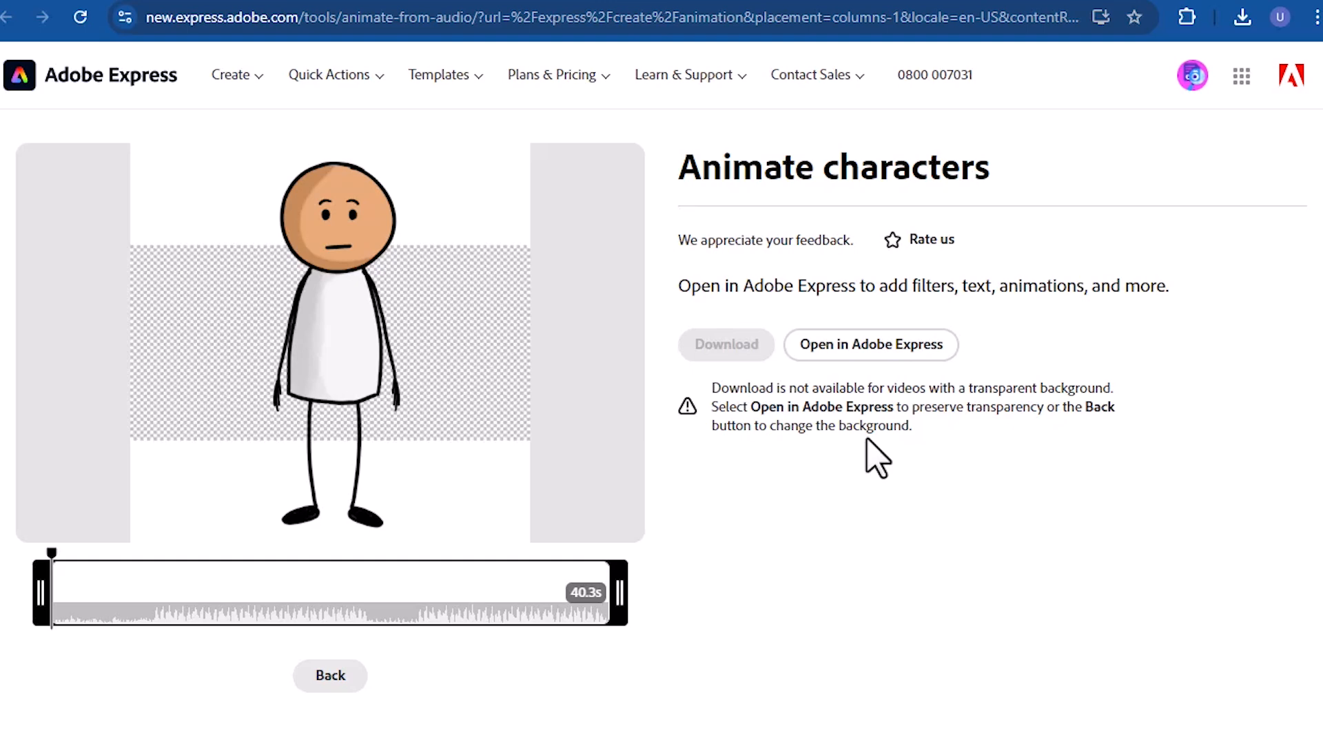
- Open the transparent animation in the Adobe Express editor and show the background elements
left_click(879, 360)
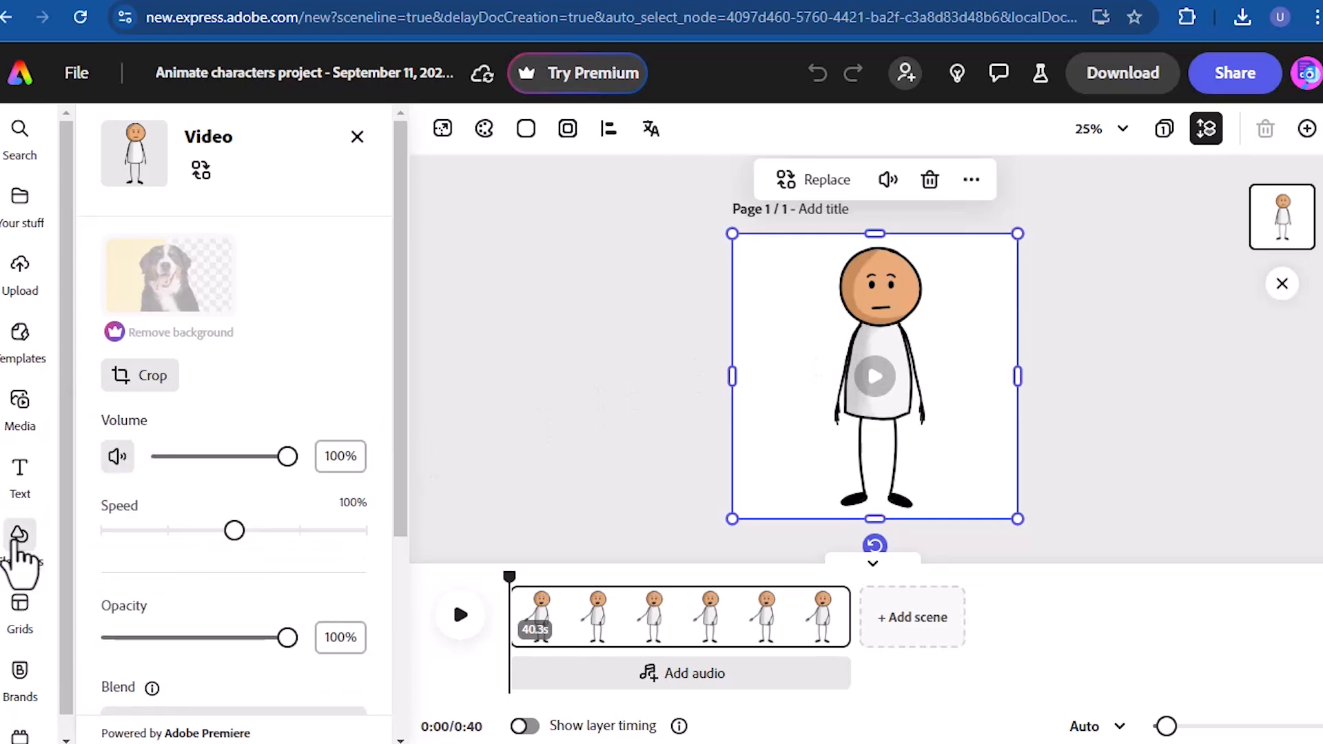
left_click(19, 539)
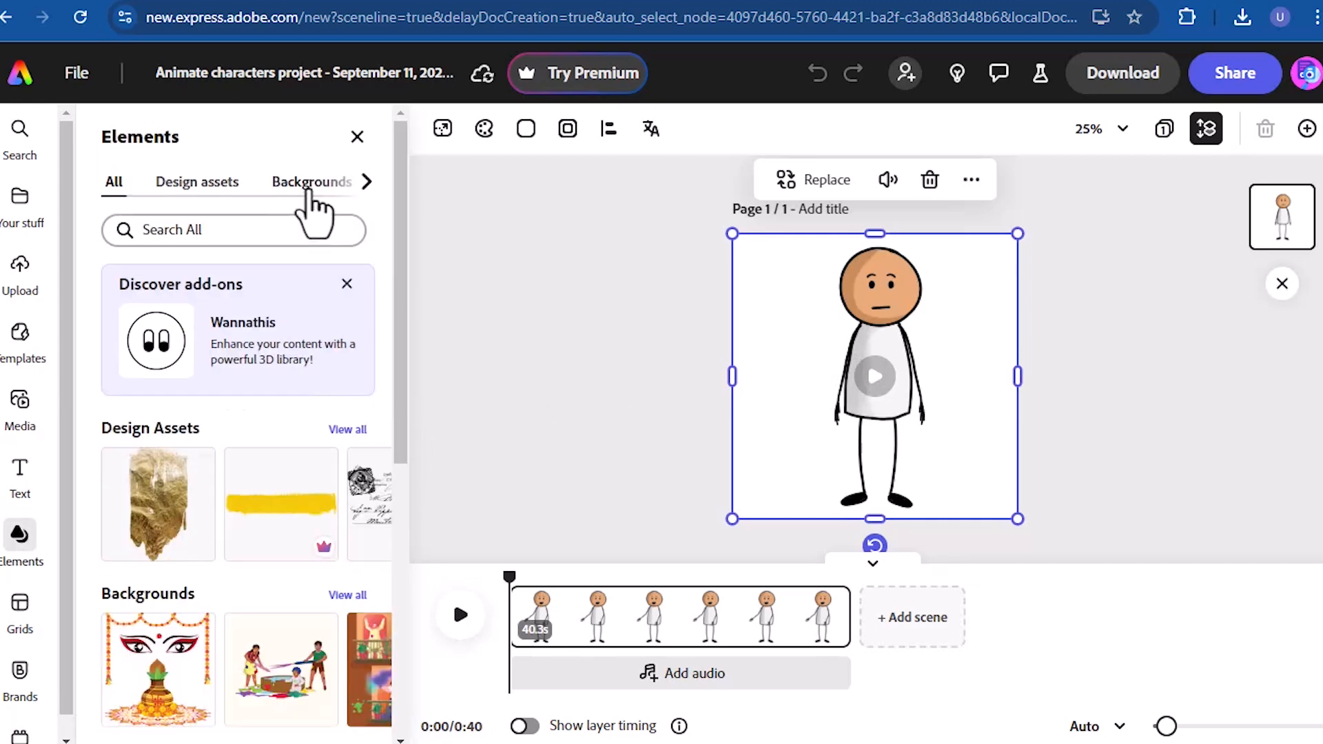
left_click(307, 185)
- Search the background elements for "sunny day" and place the tropical sunset beach with palm trees as the page background
left_click(268, 227)
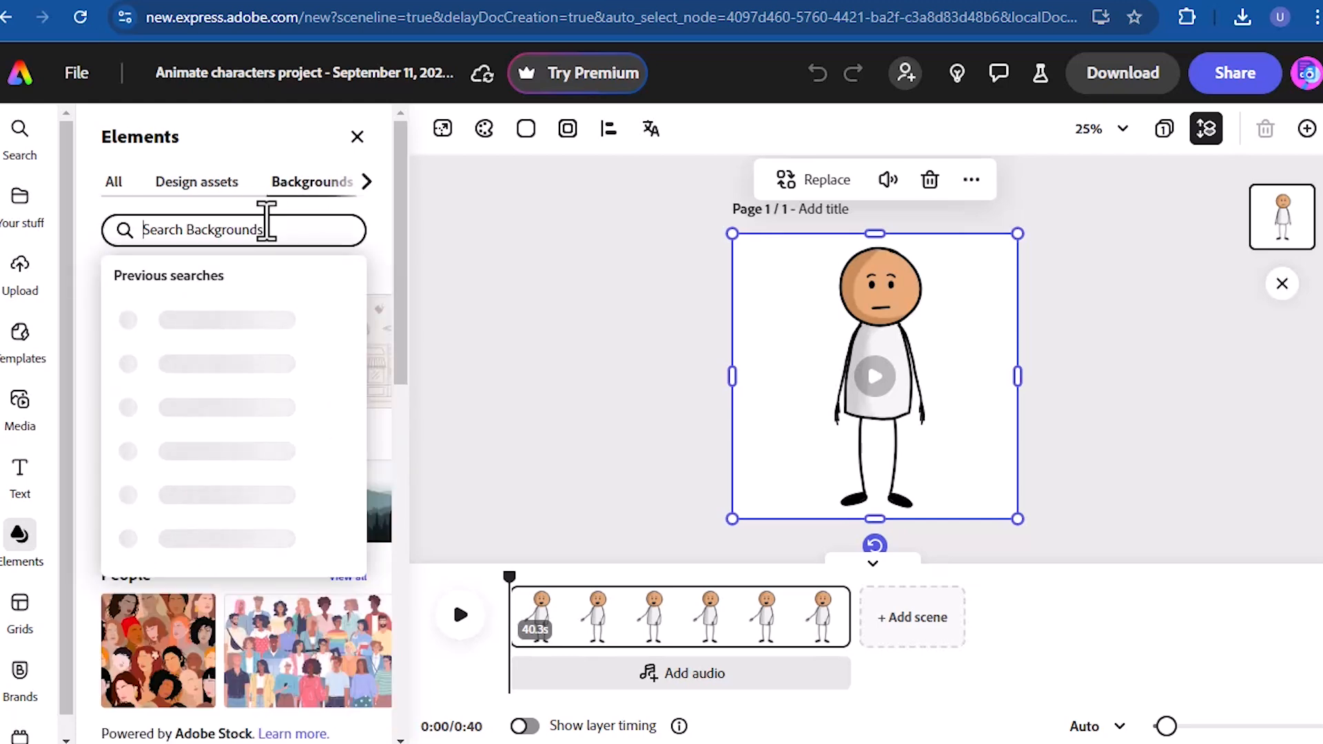
type("sun")
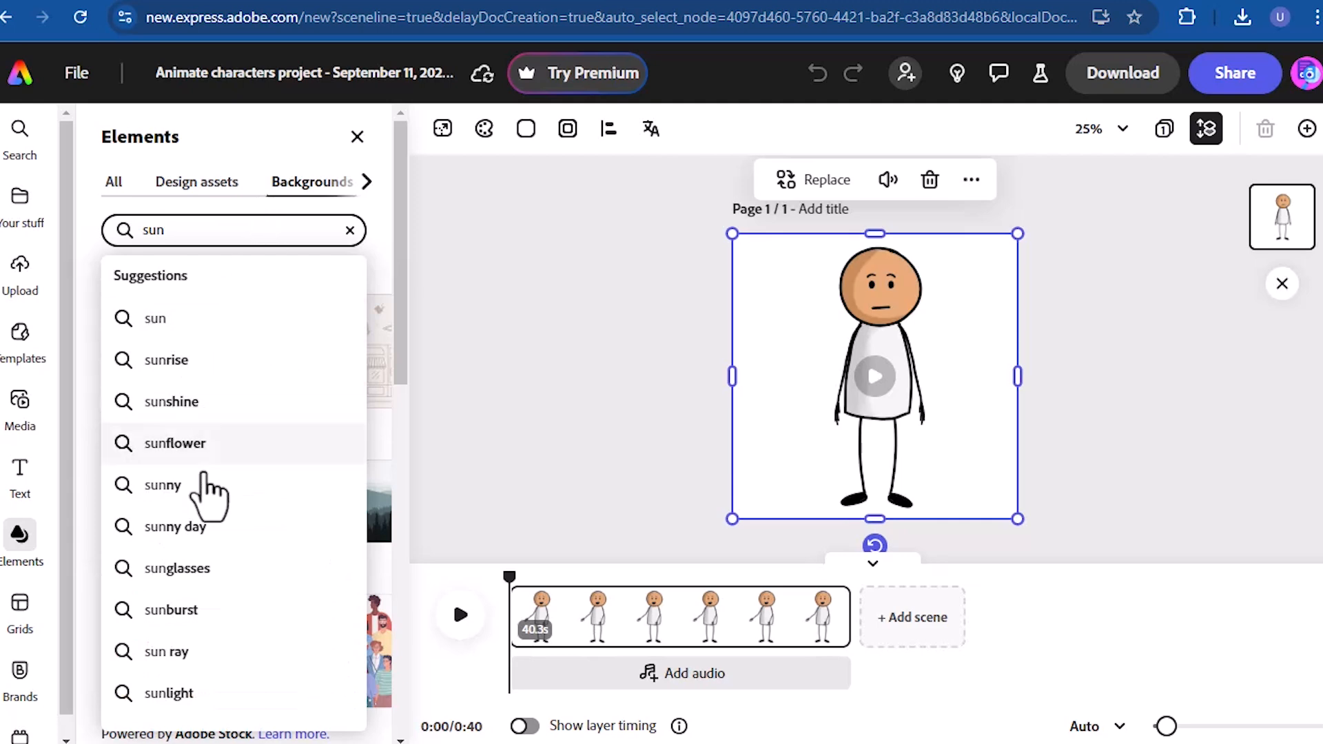
left_click(202, 528)
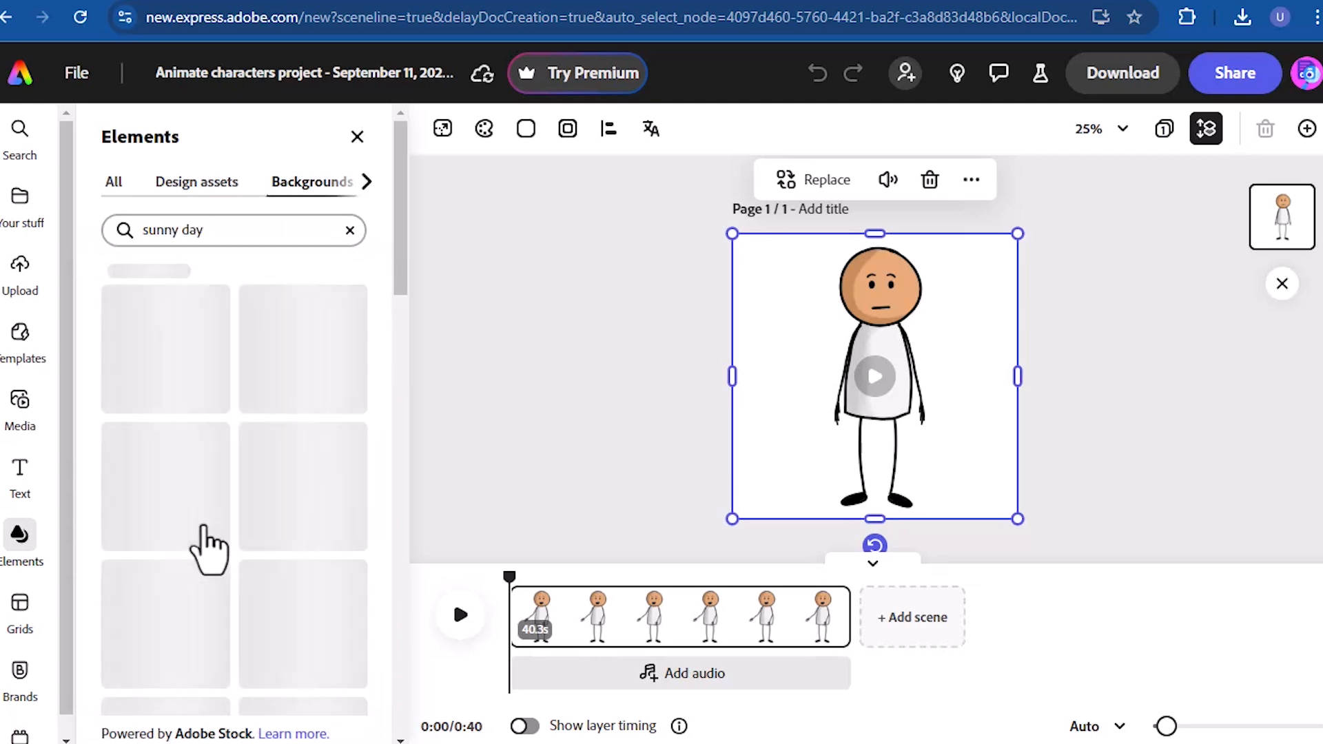
mouse_move(407, 213)
left_mouse_down()
mouse_move(413, 275)
mouse_move(406, 236)
left_mouse_up()
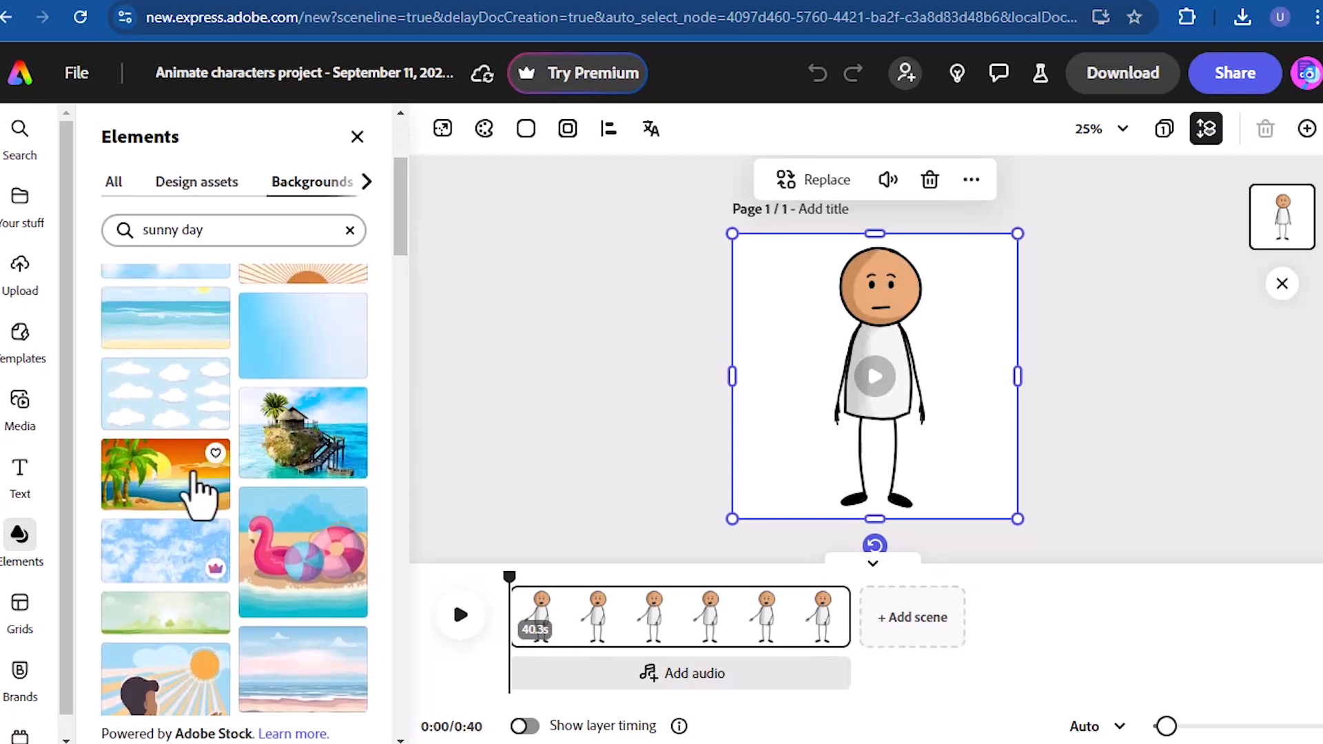
left_click_drag(171, 496, 677, 397)
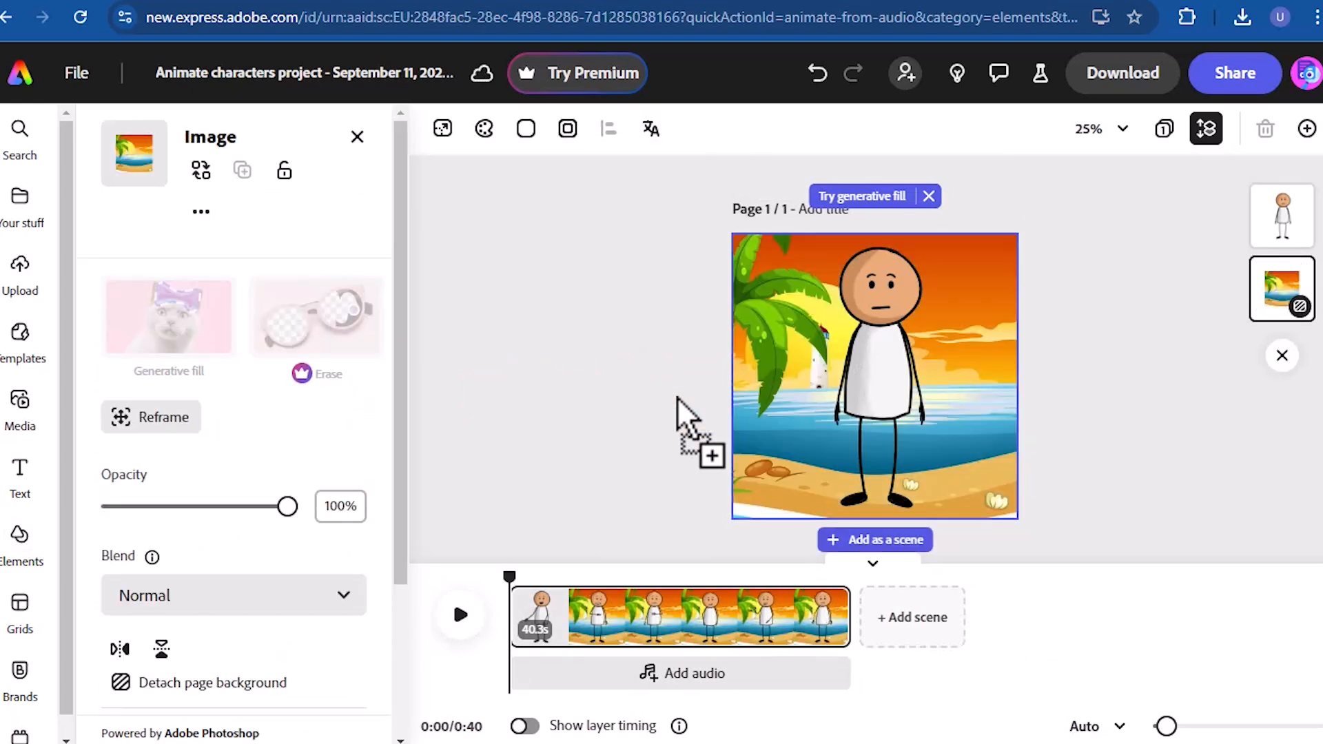
- Shrink the stick figure to about three quarters of the page width and centre it on the beach sand
left_click(882, 382)
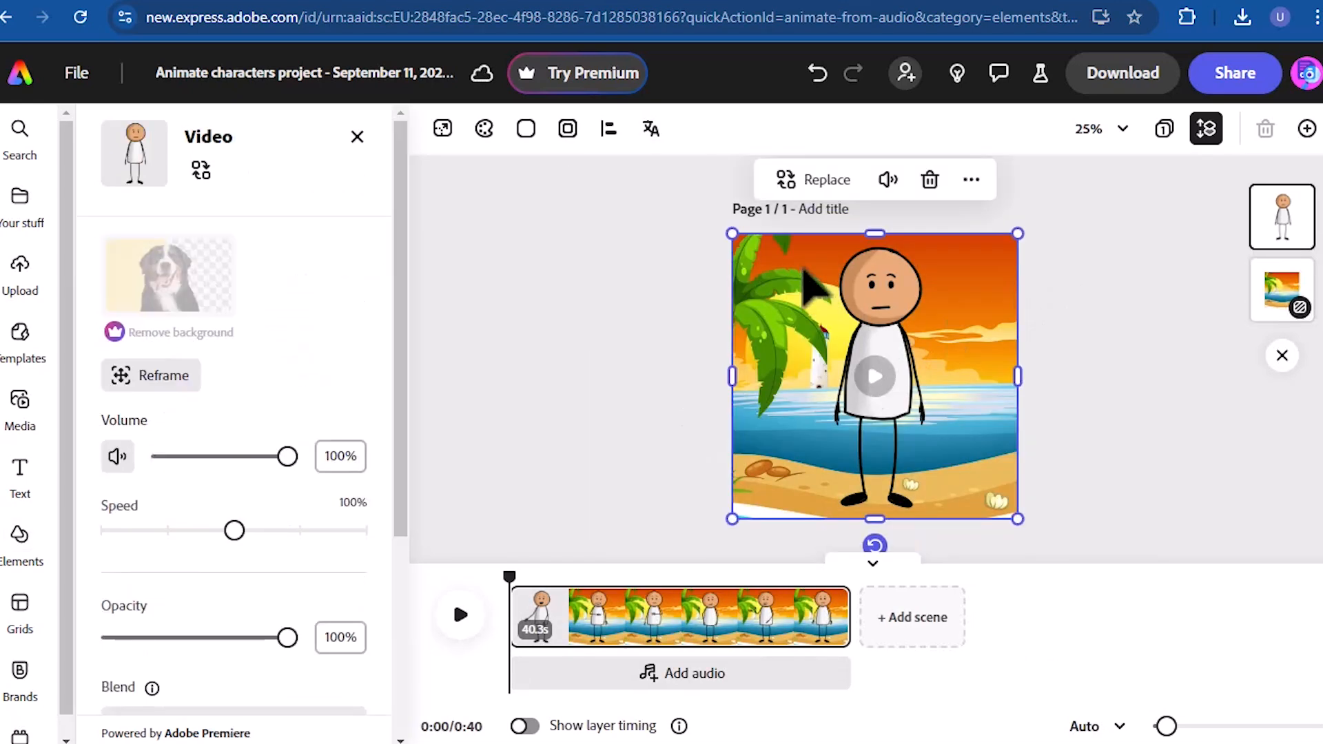
left_click_drag(733, 231, 803, 328)
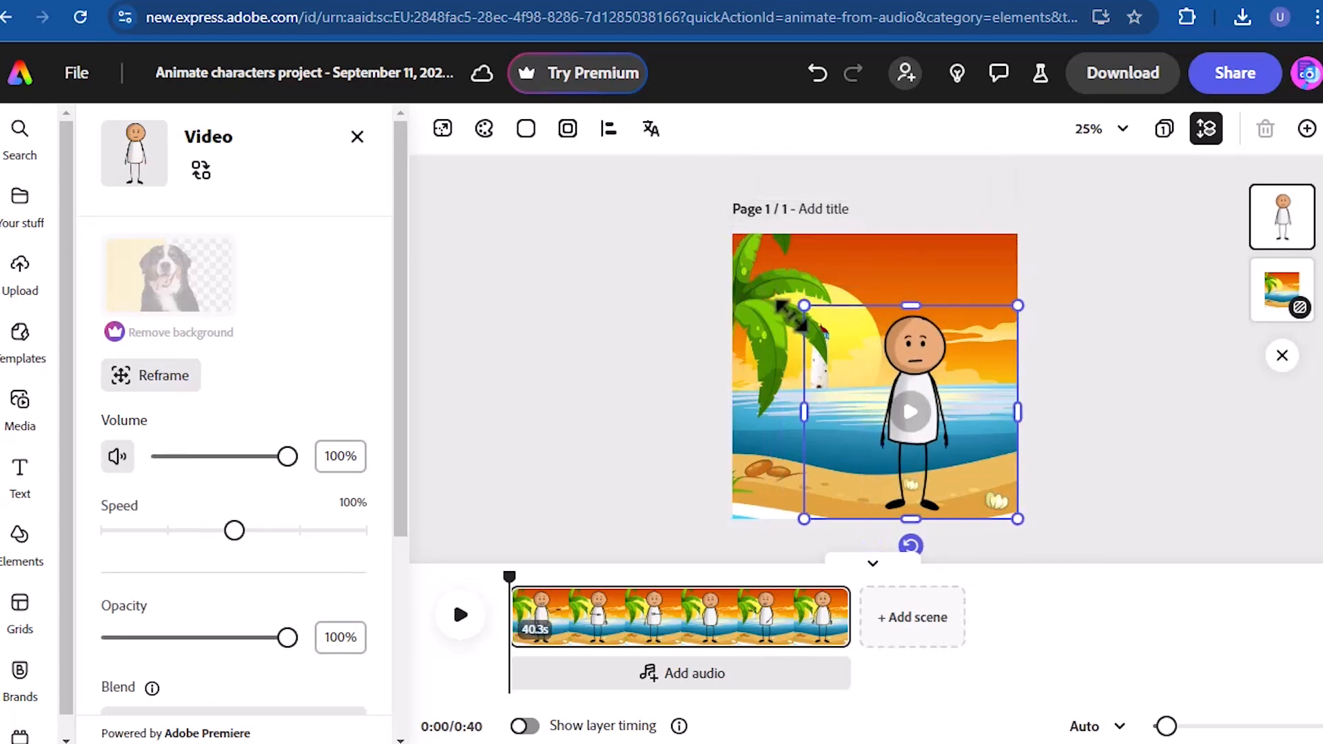
left_click_drag(950, 424, 907, 421)
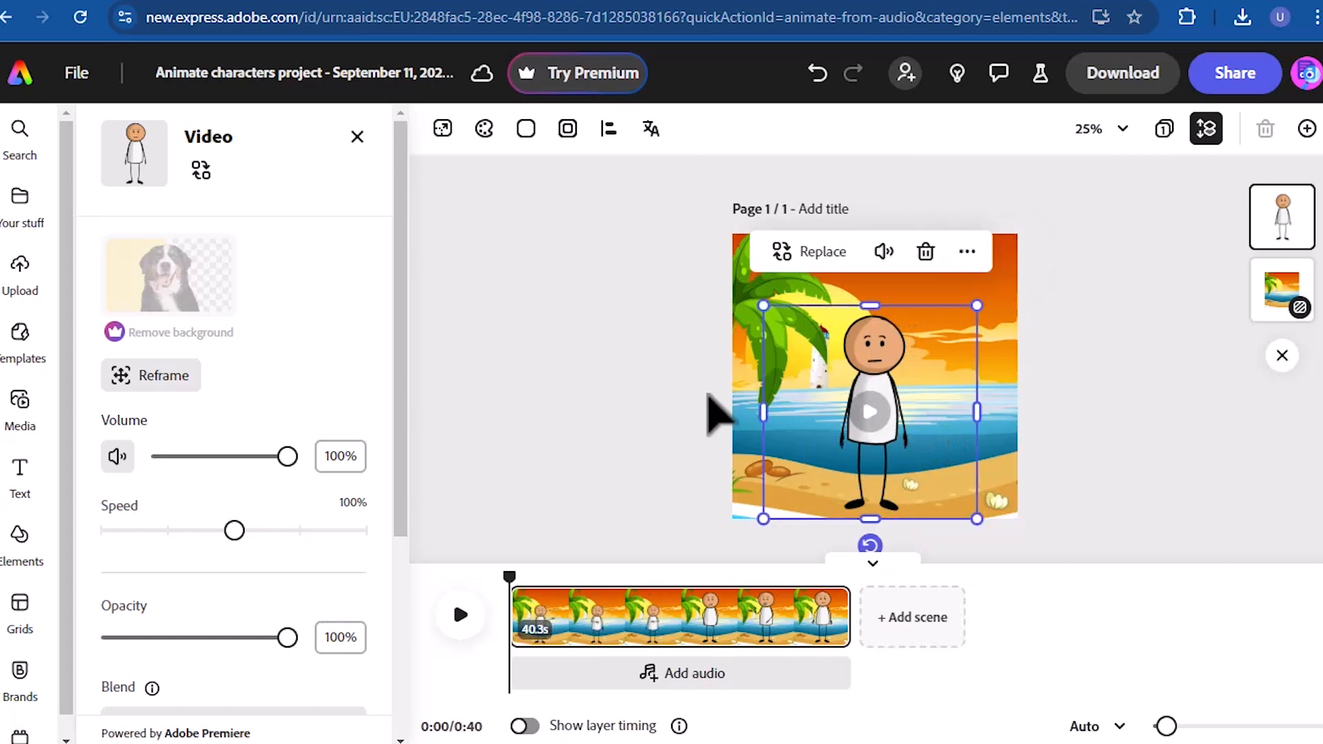
left_click(543, 390)
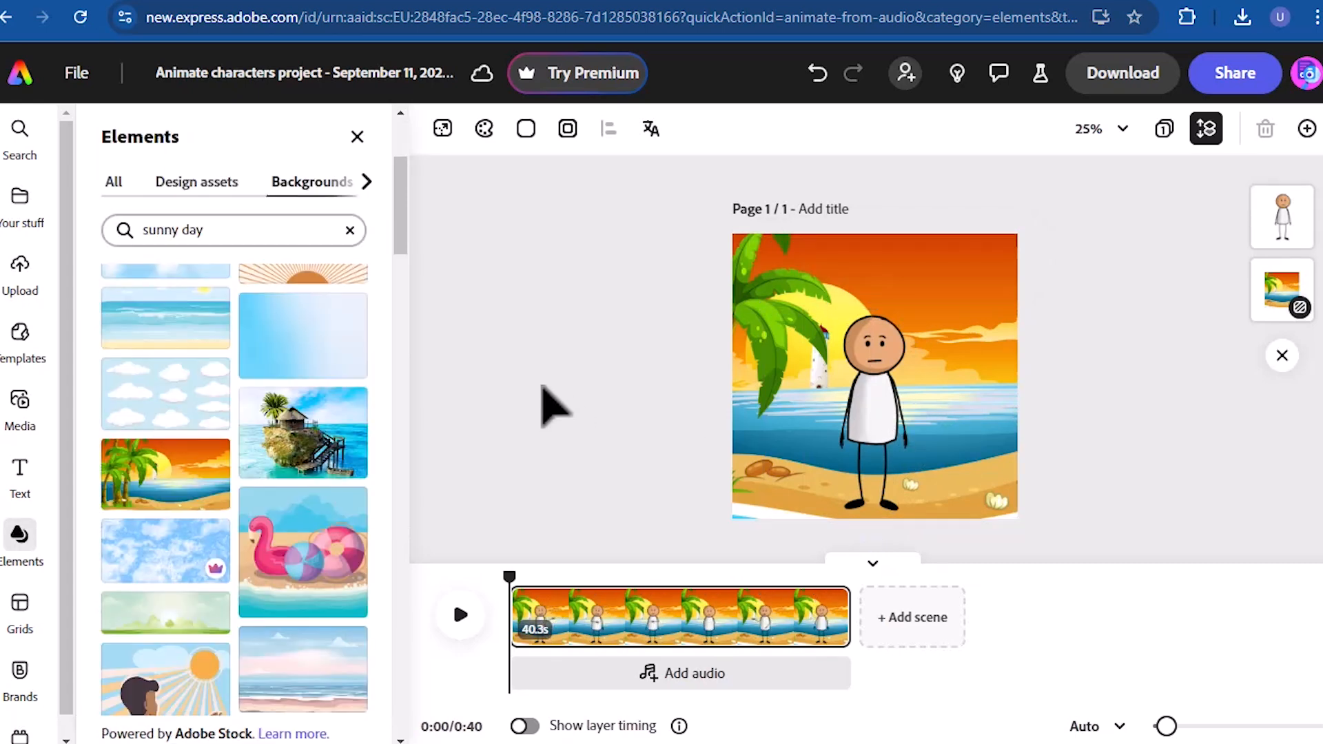
- Search the icon elements for "sun" and place the outlined sun with short rays in the page's upper-right sky
left_click(365, 182)
left_click(343, 183)
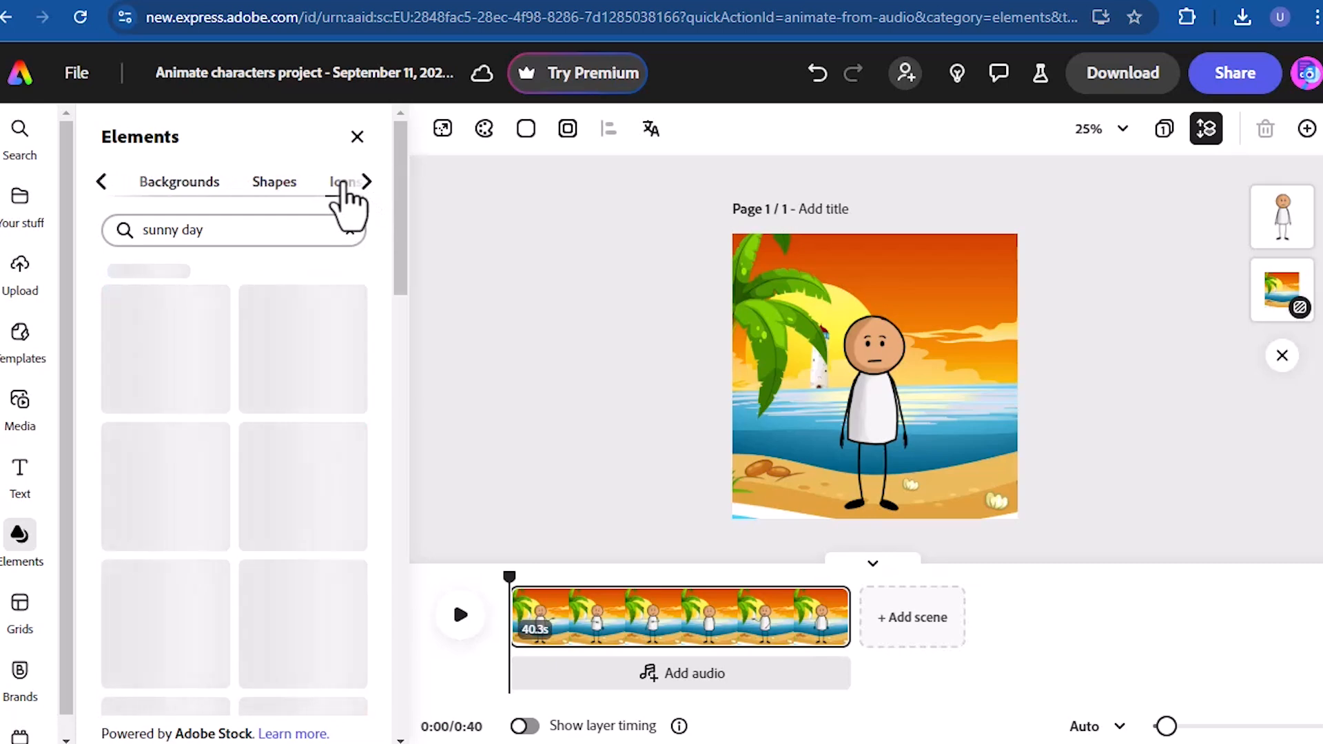
left_click(256, 229)
key("BackSpace")
key("BackSpace")
key("BackSpace")
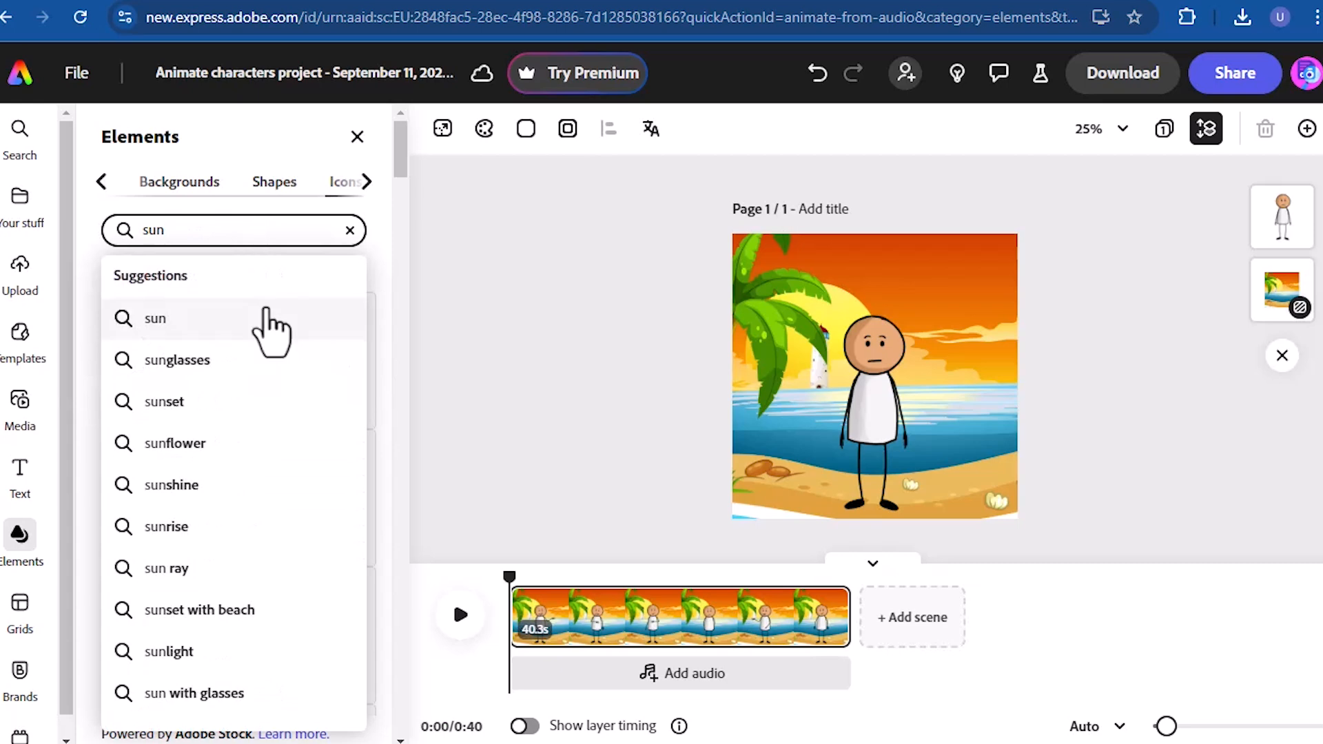
key("Return")
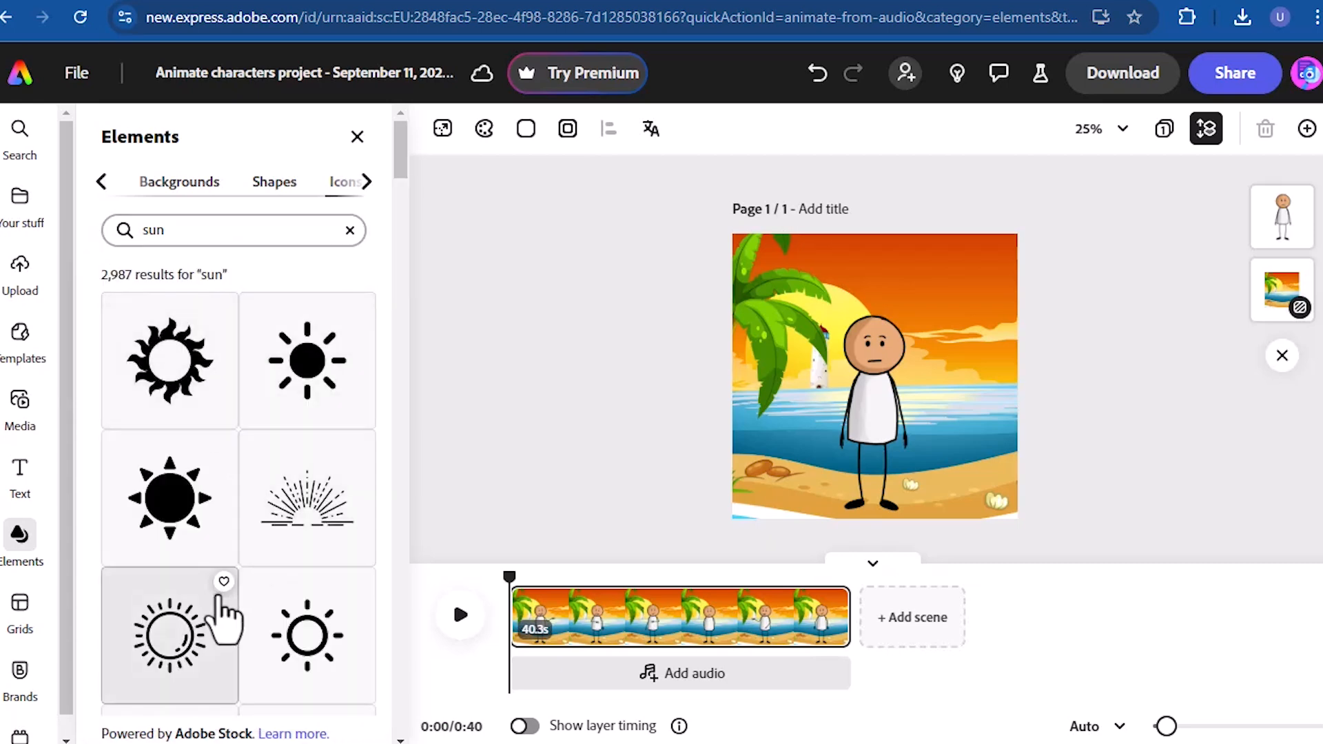
left_click_drag(177, 623, 975, 282)
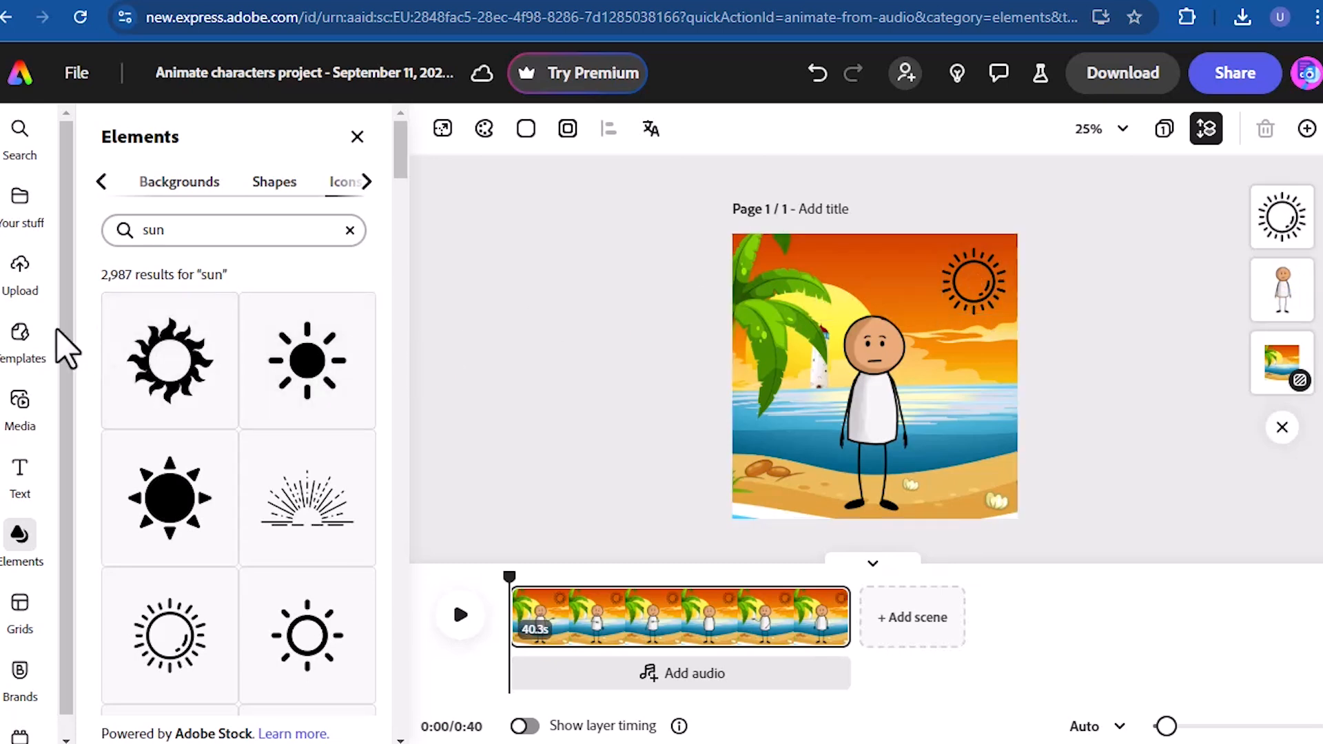
- Add a text object reading "STICKY GUY" to the page
left_click(20, 481)
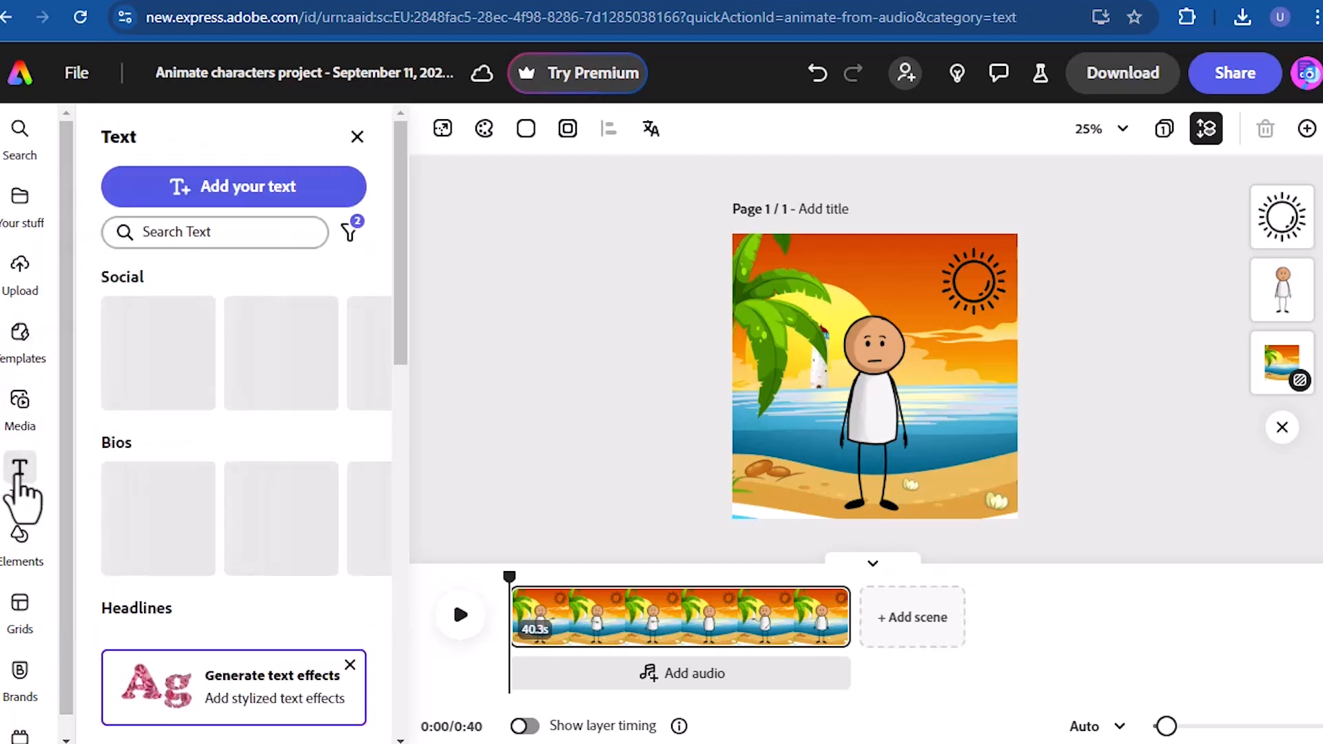
left_click(224, 199)
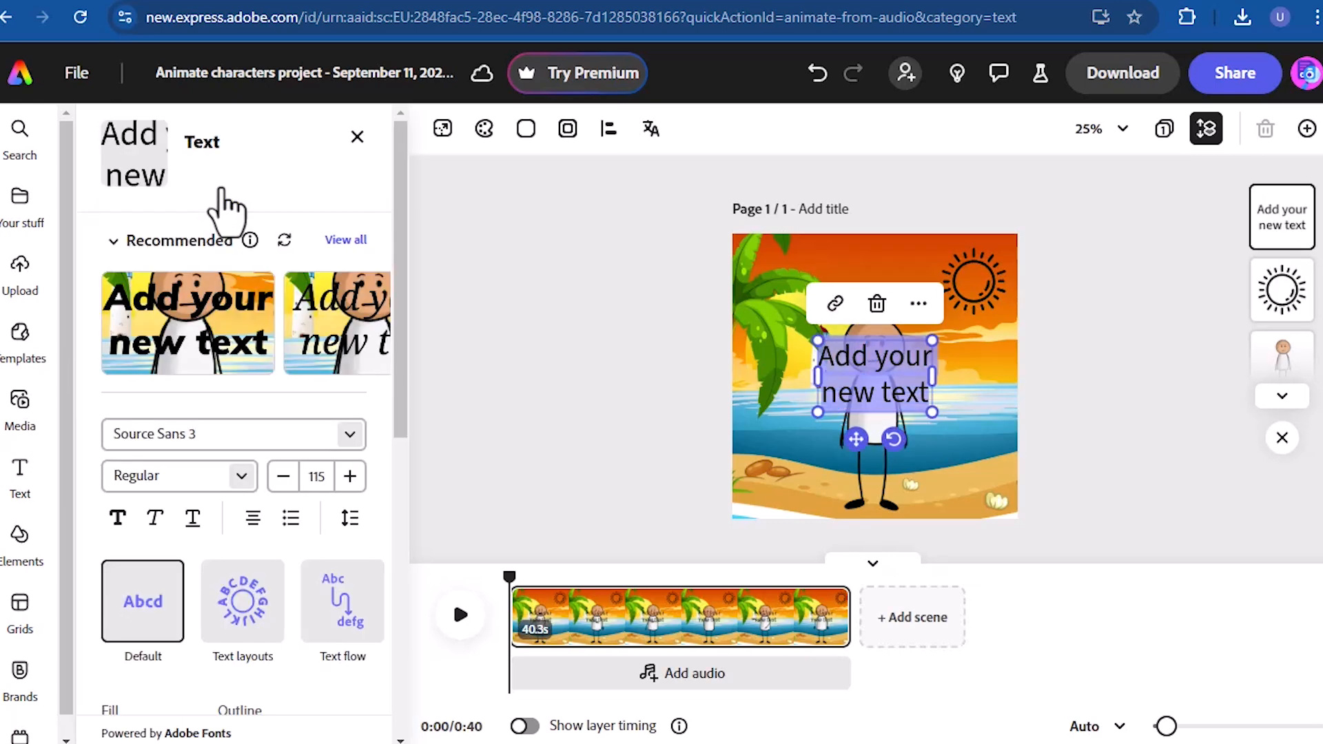
type("STICKY")
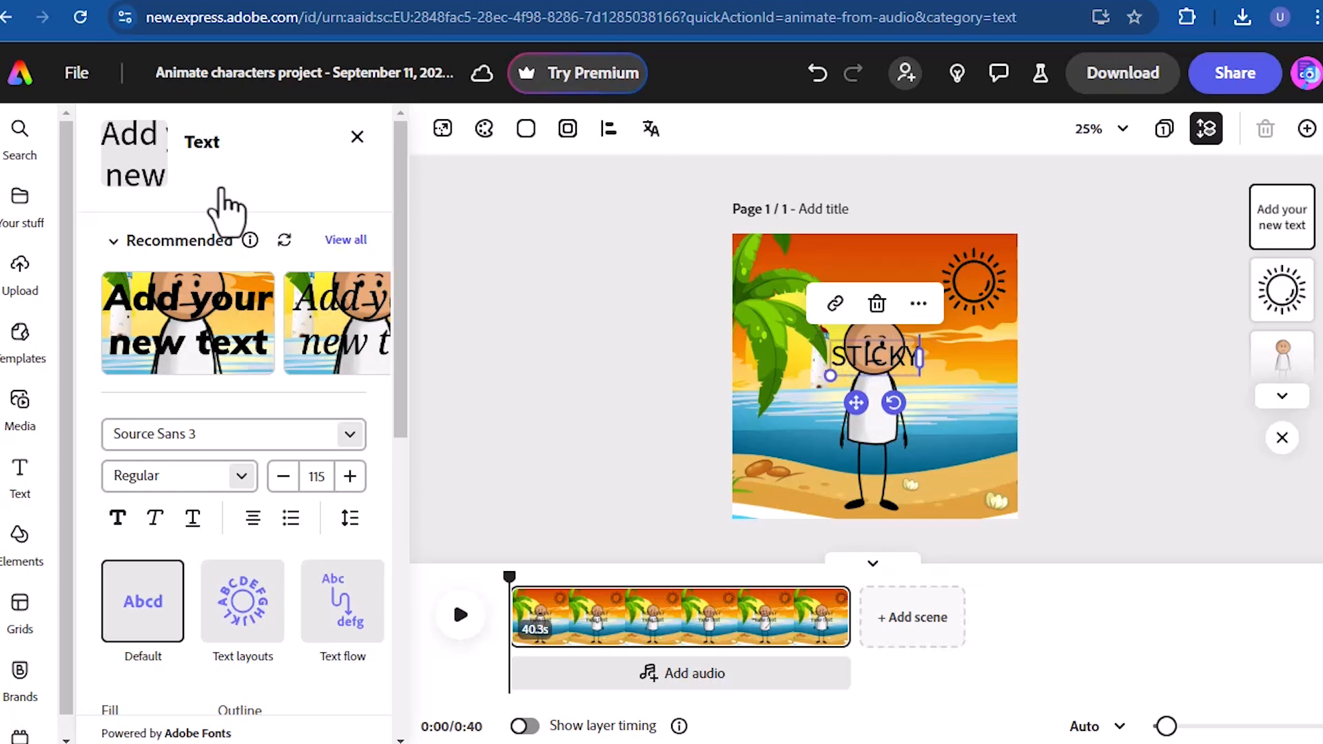
type(" GUY")
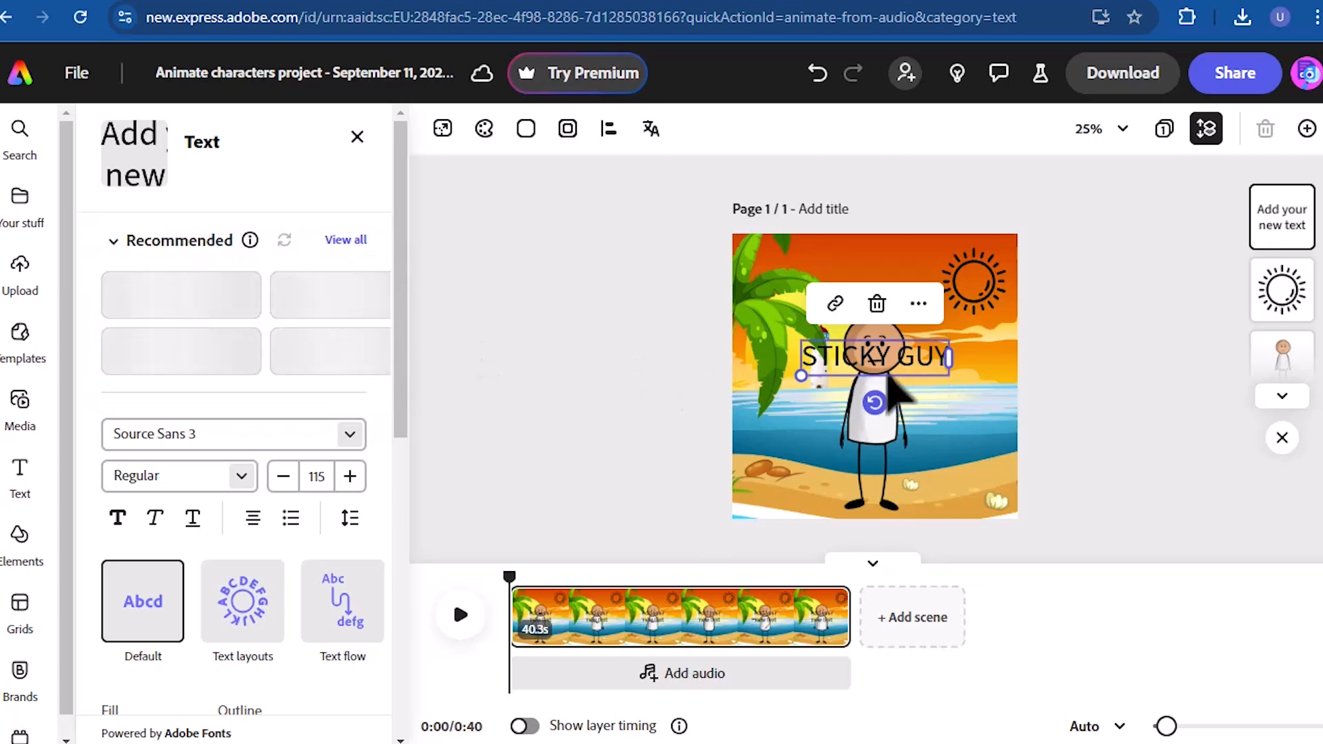
- Widen the "STICKY GUY" text box, enlarge its text to size 139 and move it up to the character's head
left_click_drag(954, 358, 986, 359)
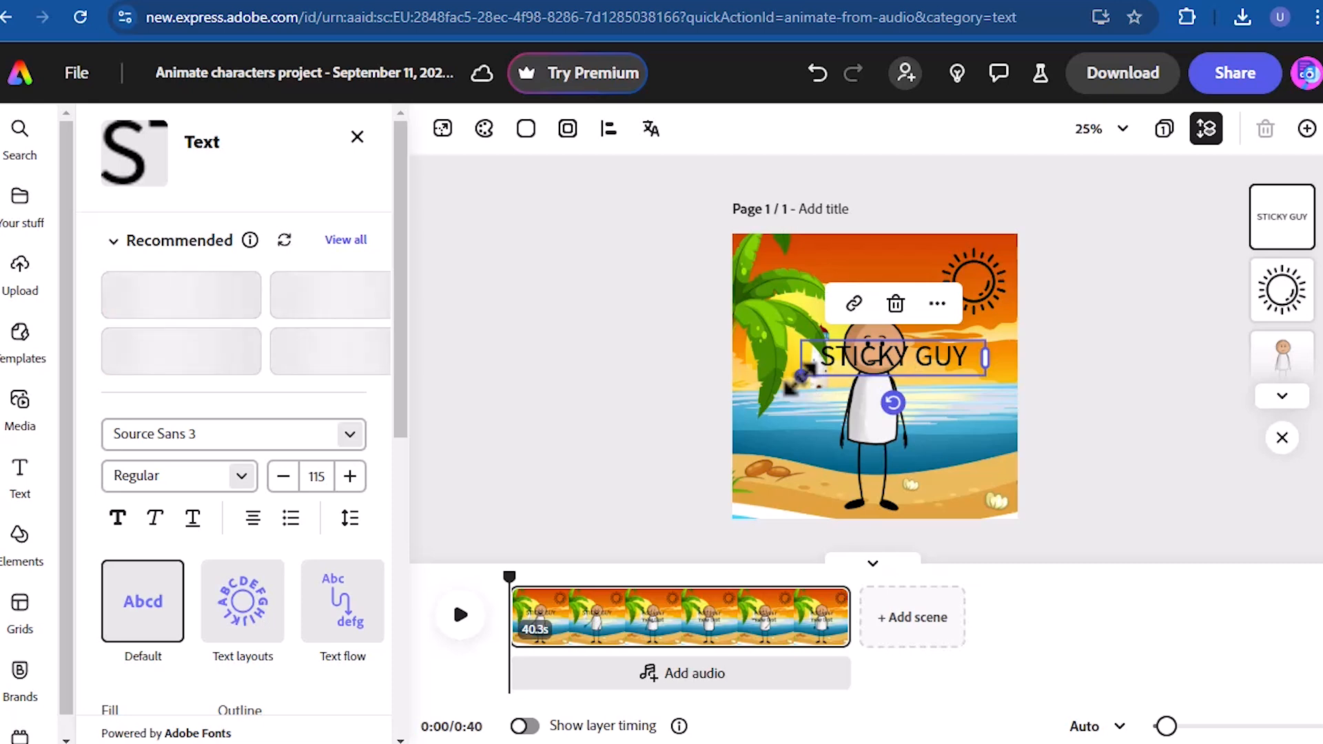
left_click_drag(802, 377, 763, 383)
left_click_drag(903, 359, 905, 318)
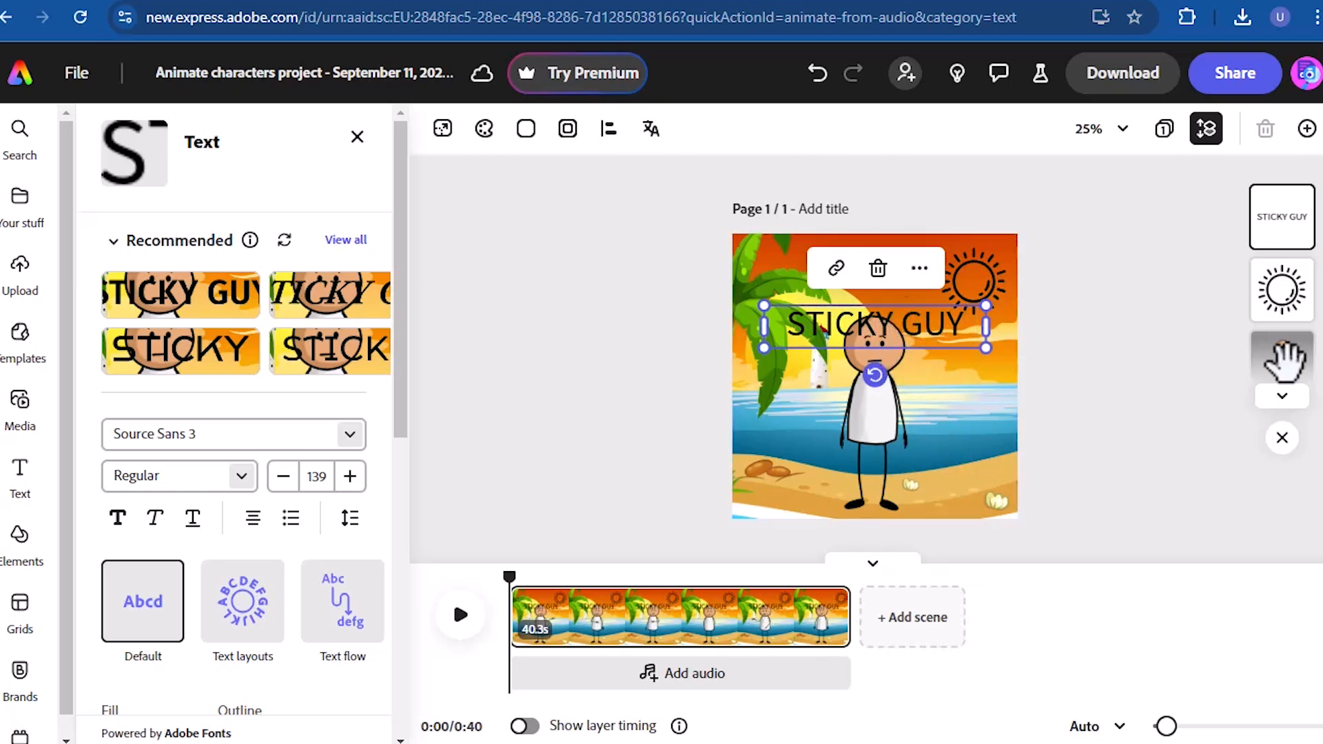
- Bring the stick figure layer in front of the title text and shift the figure slightly down
left_click_drag(1283, 359, 1288, 205)
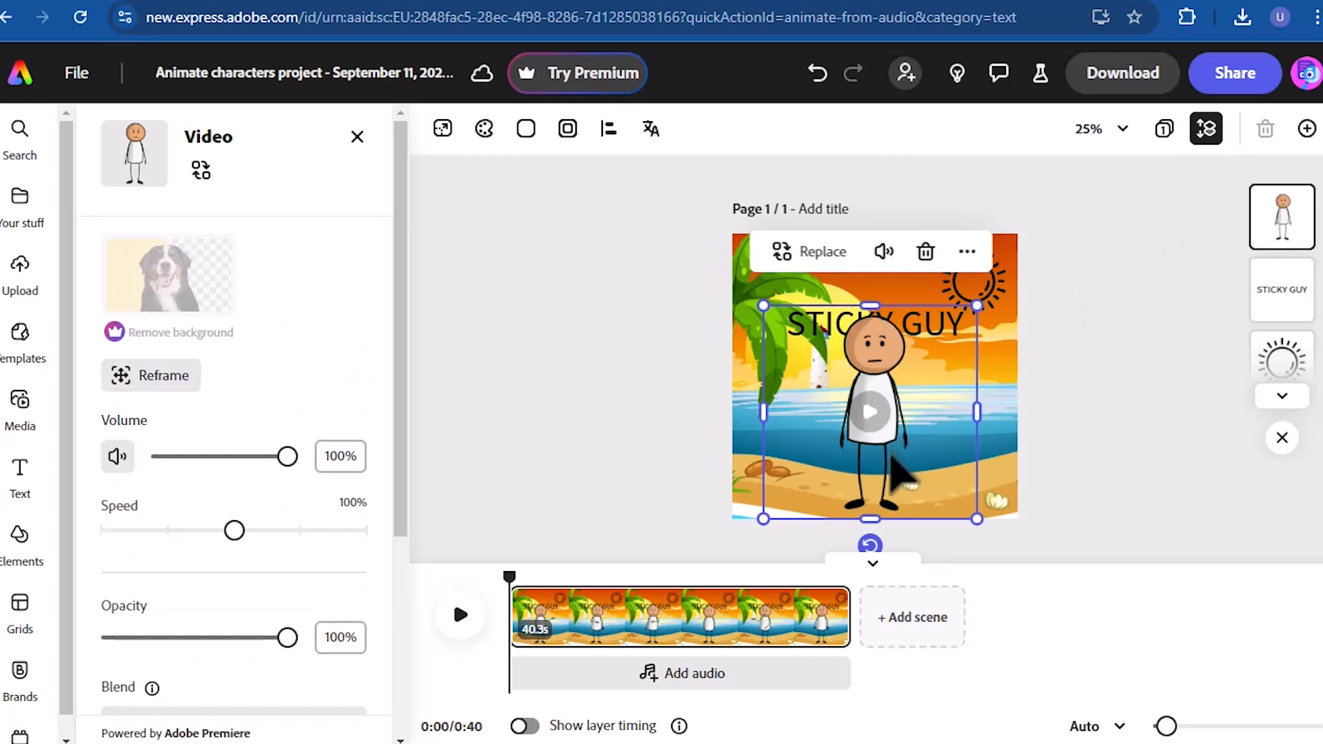
left_click_drag(890, 450, 888, 462)
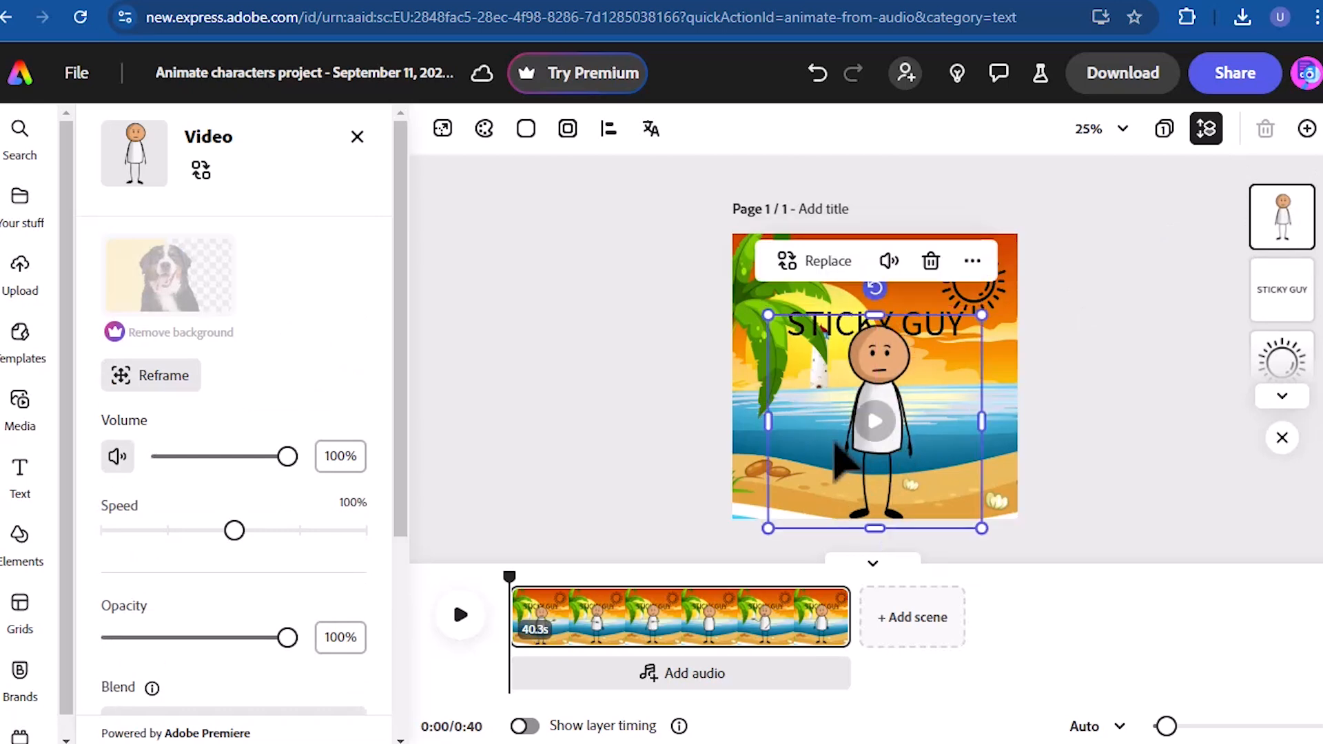
left_click(624, 444)
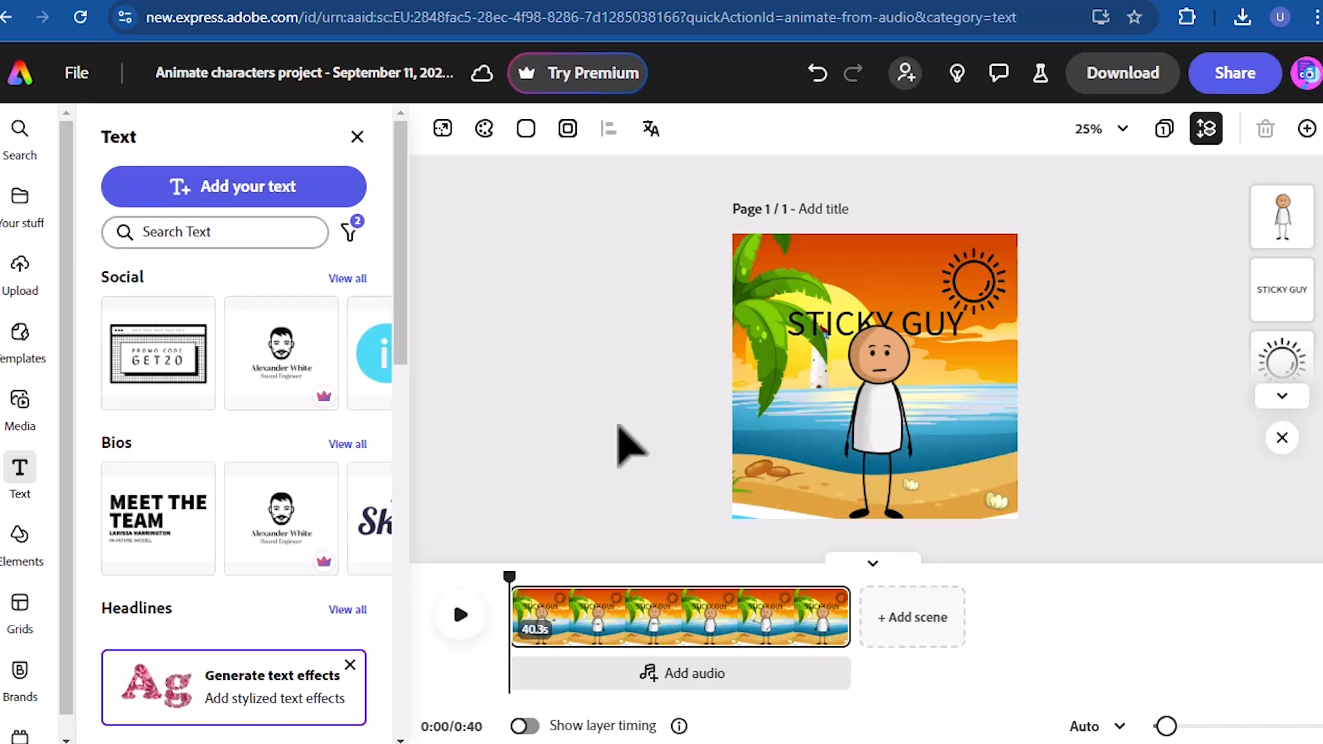
- Apply the Tumble entrance animation to the "STICKY GUY" text
left_click(842, 316)
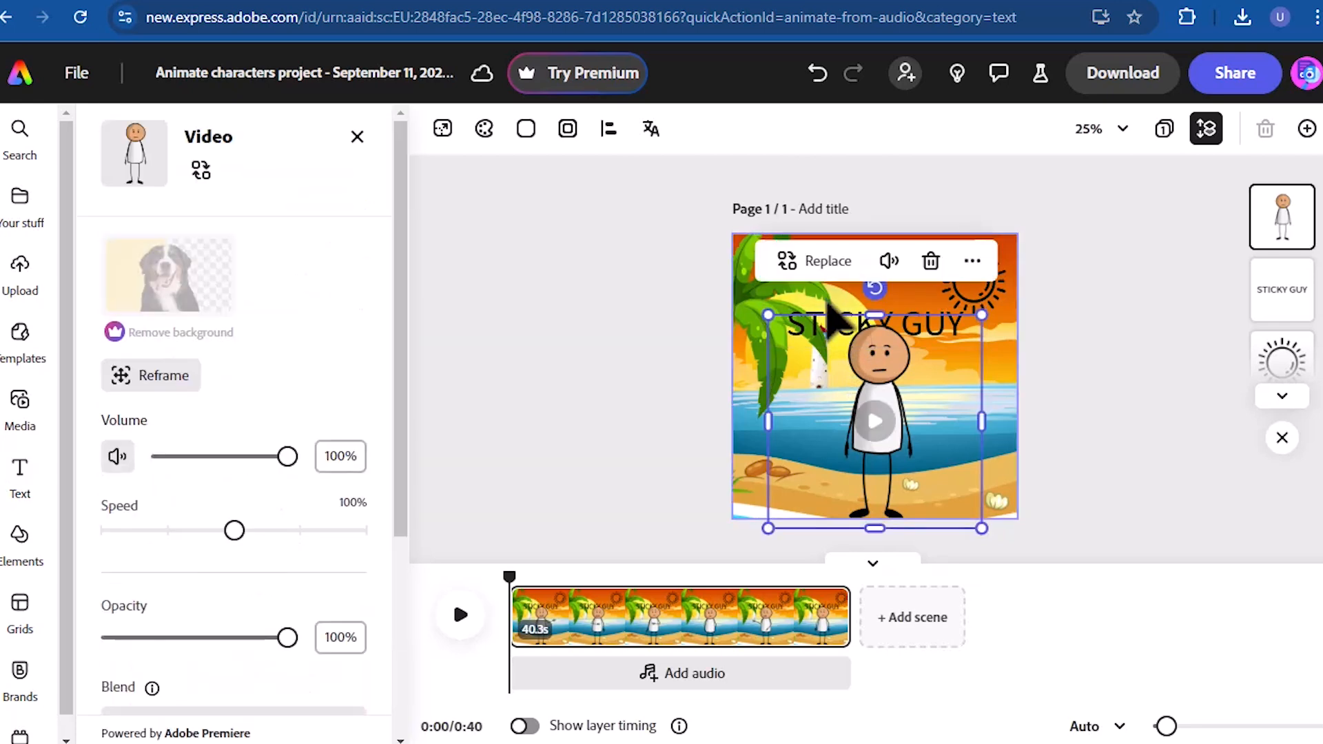
left_click(842, 318)
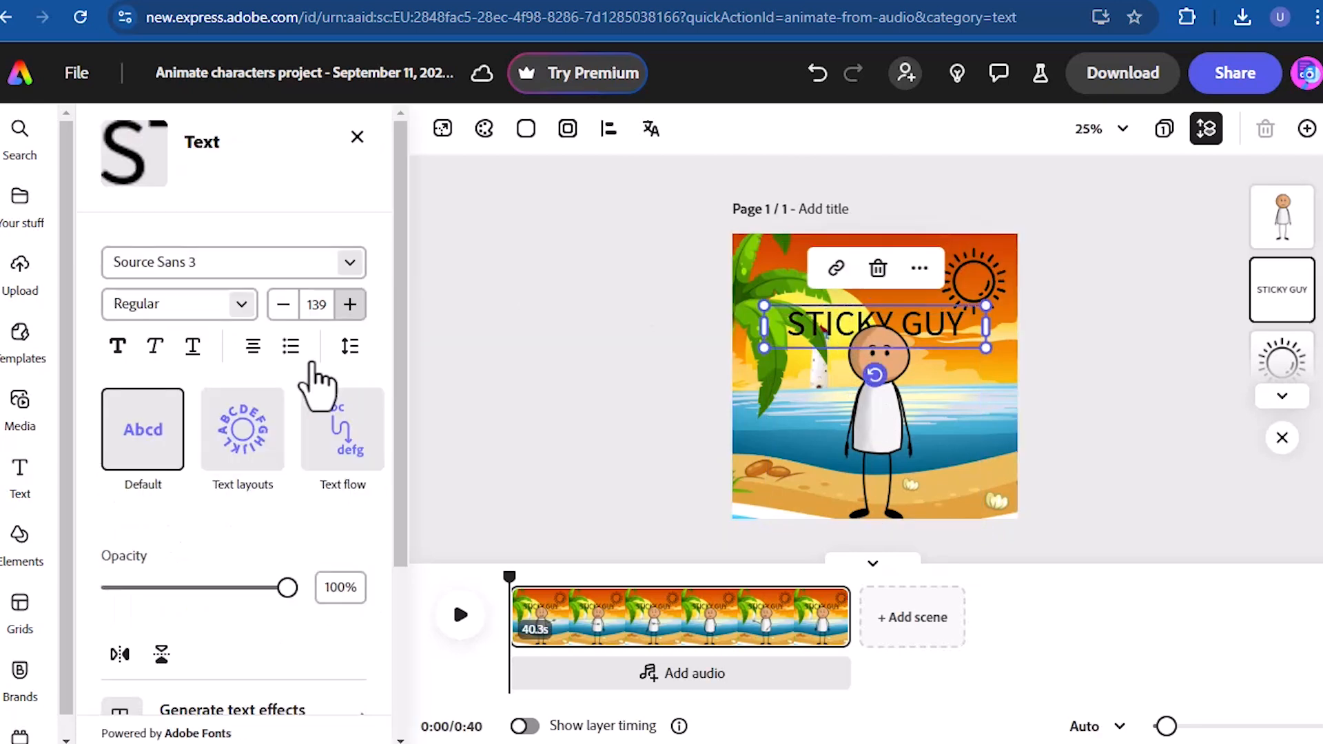
left_click_drag(409, 383, 373, 669)
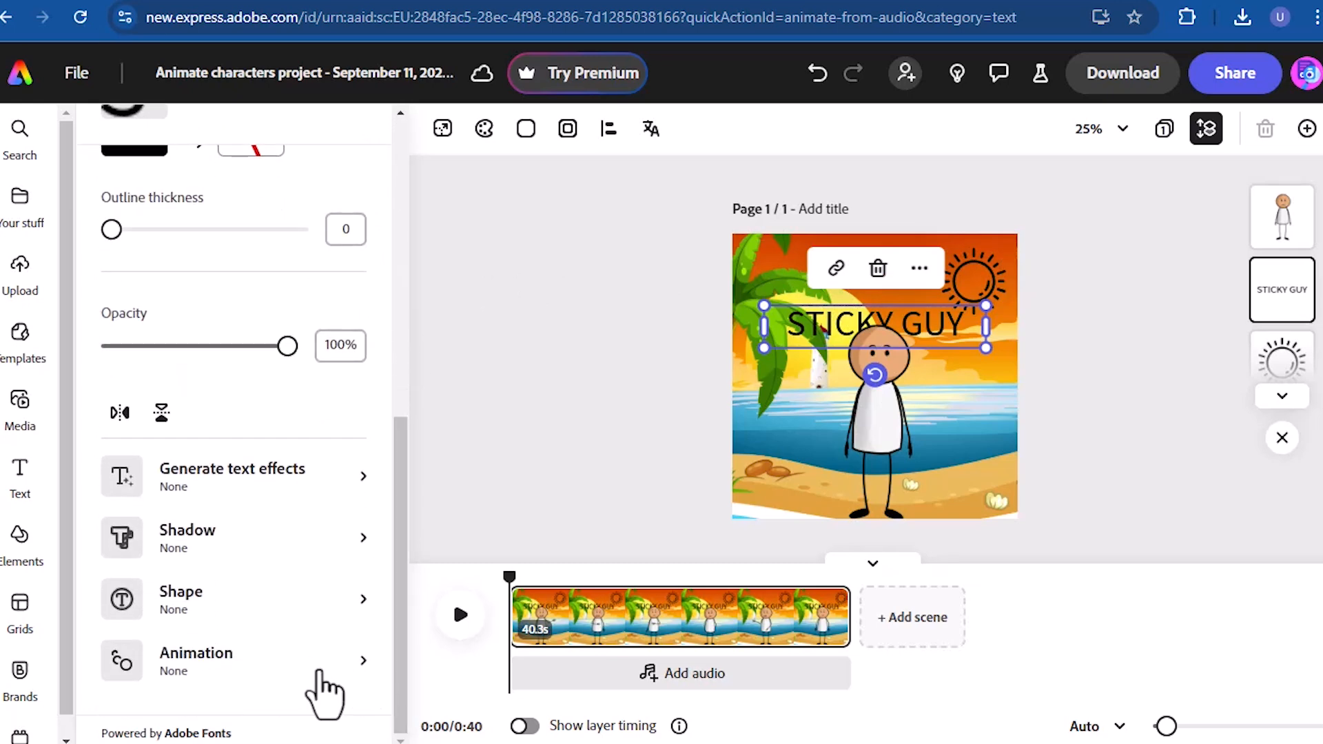
left_click(265, 667)
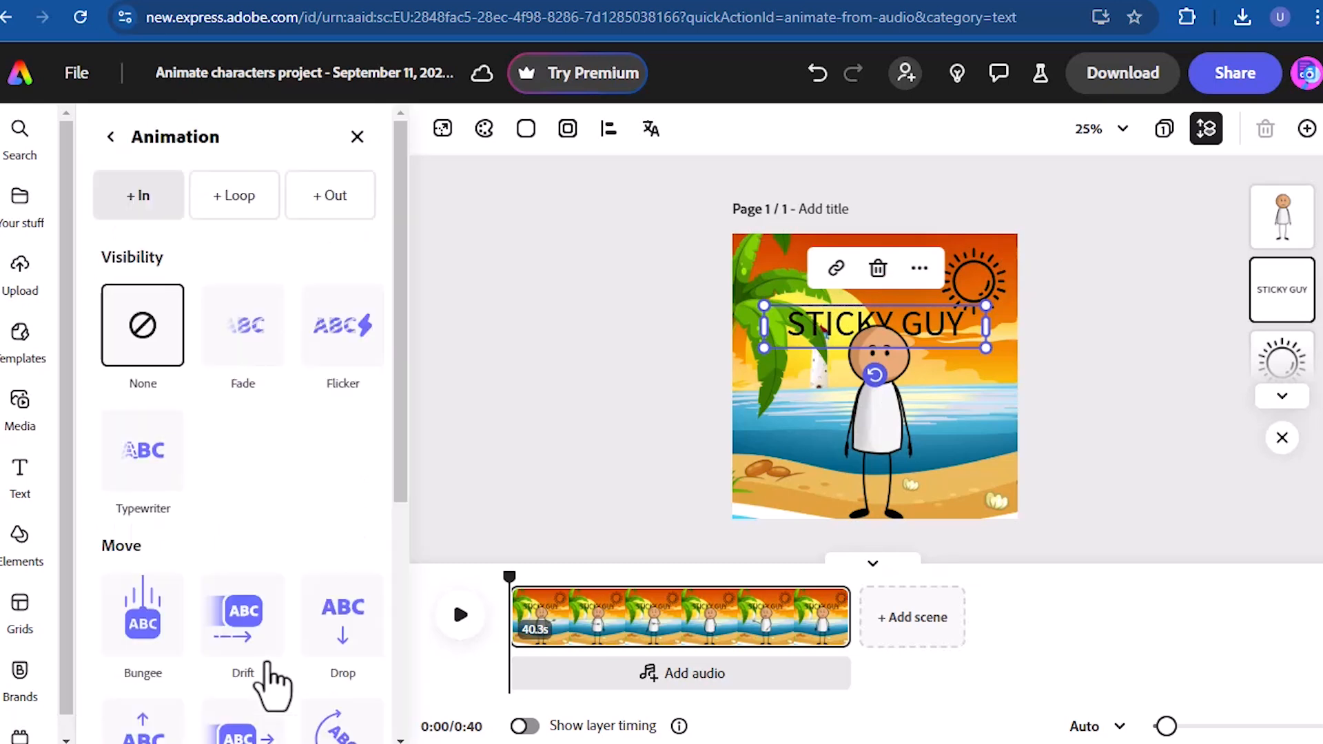
left_click_drag(400, 420, 411, 496)
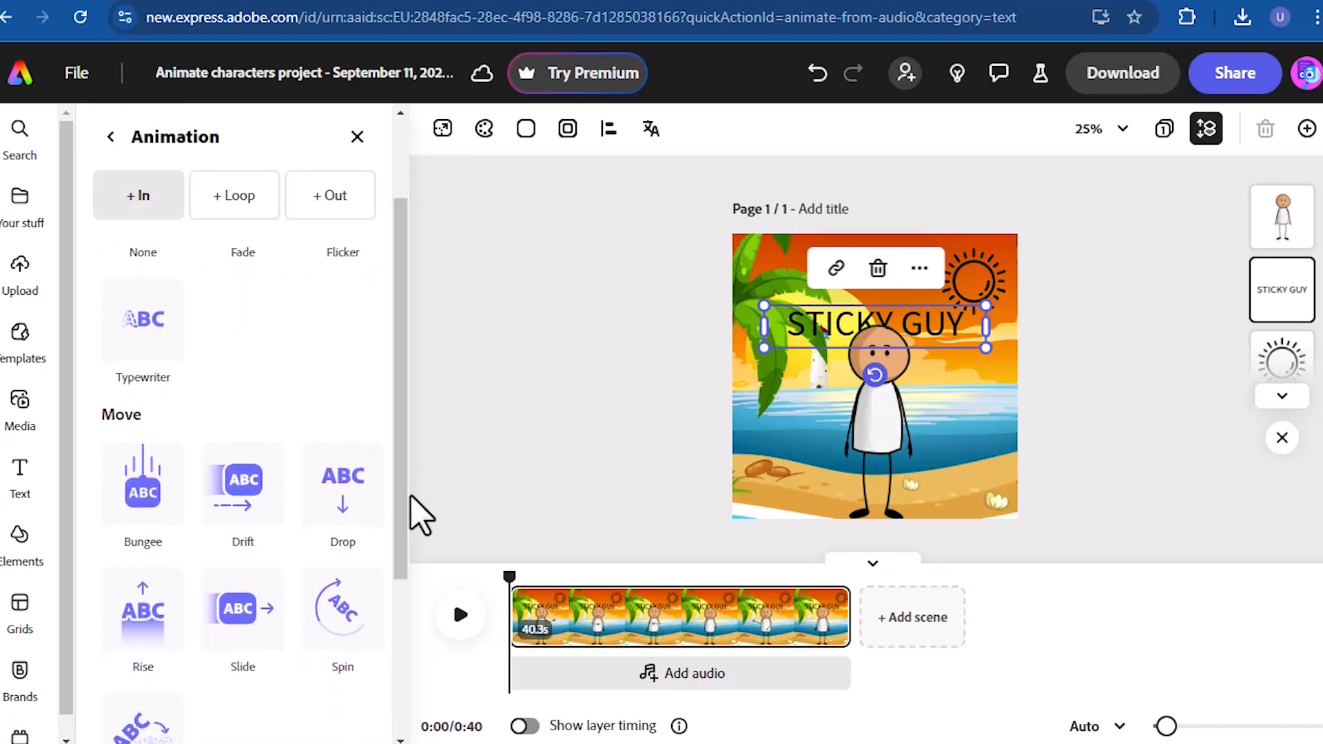
left_click(145, 495)
left_click_drag(398, 441, 403, 515)
left_click(148, 636)
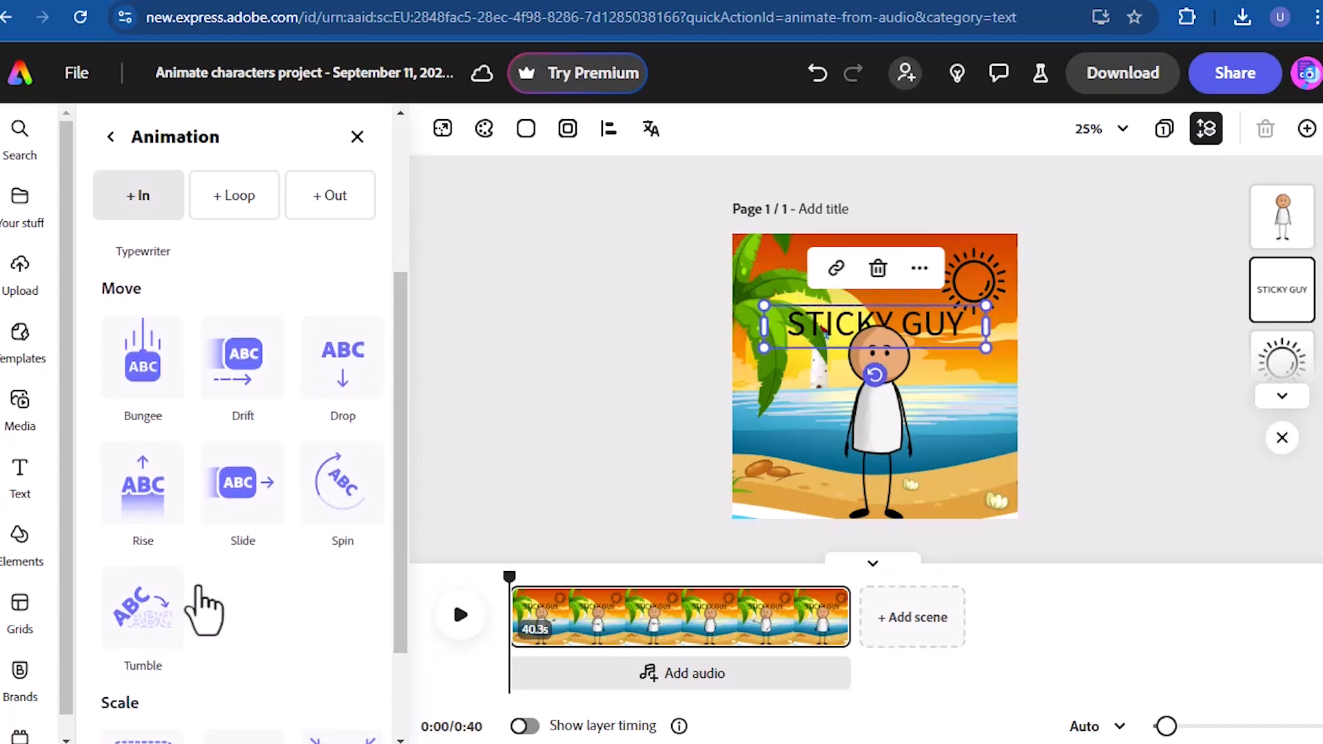
left_click(324, 491)
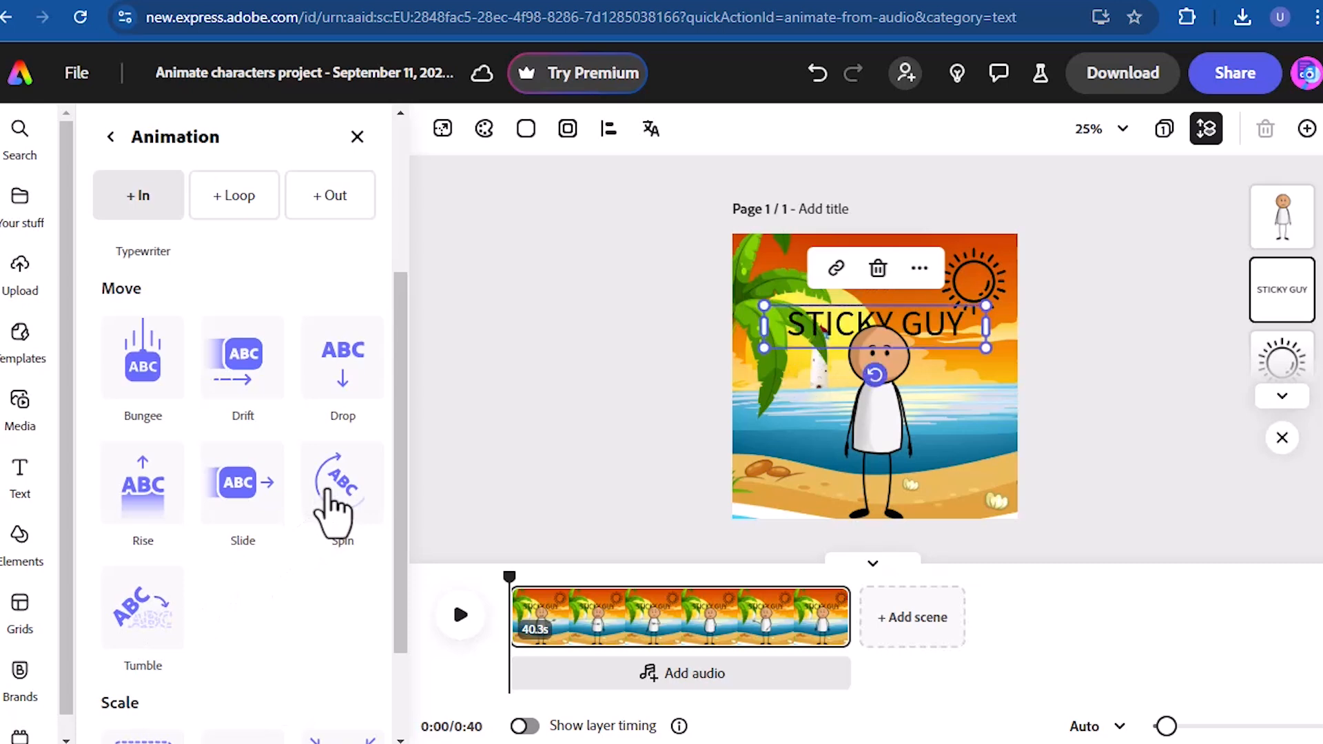
left_click(148, 606)
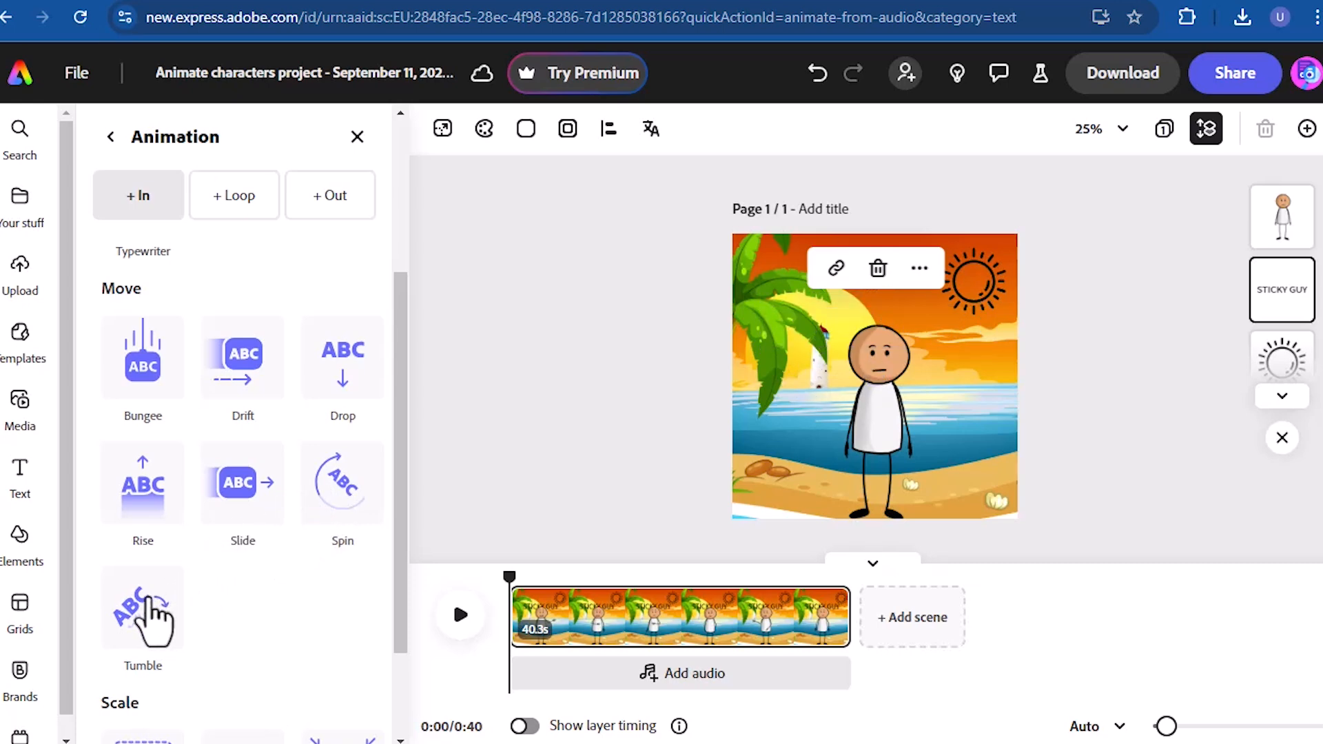
left_click(152, 618)
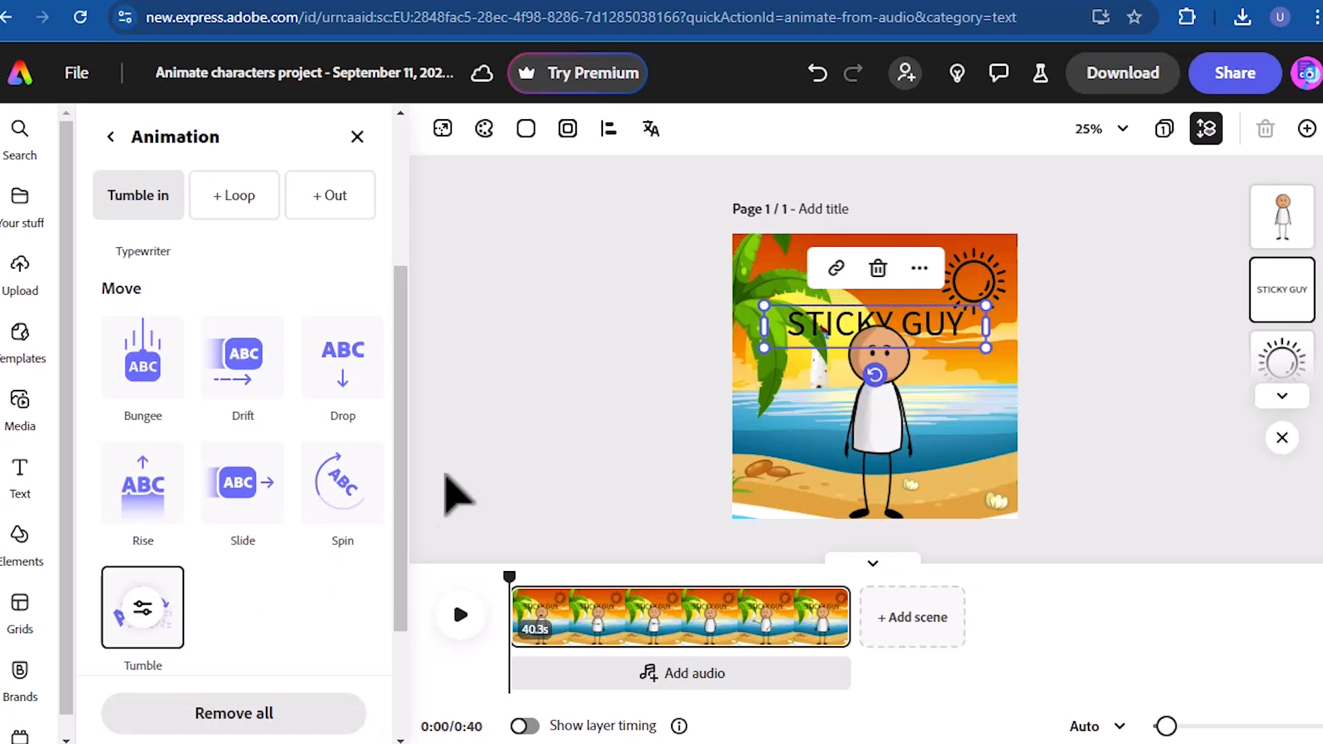
- Apply the Grow entrance animation to the sun icon
left_click(979, 277)
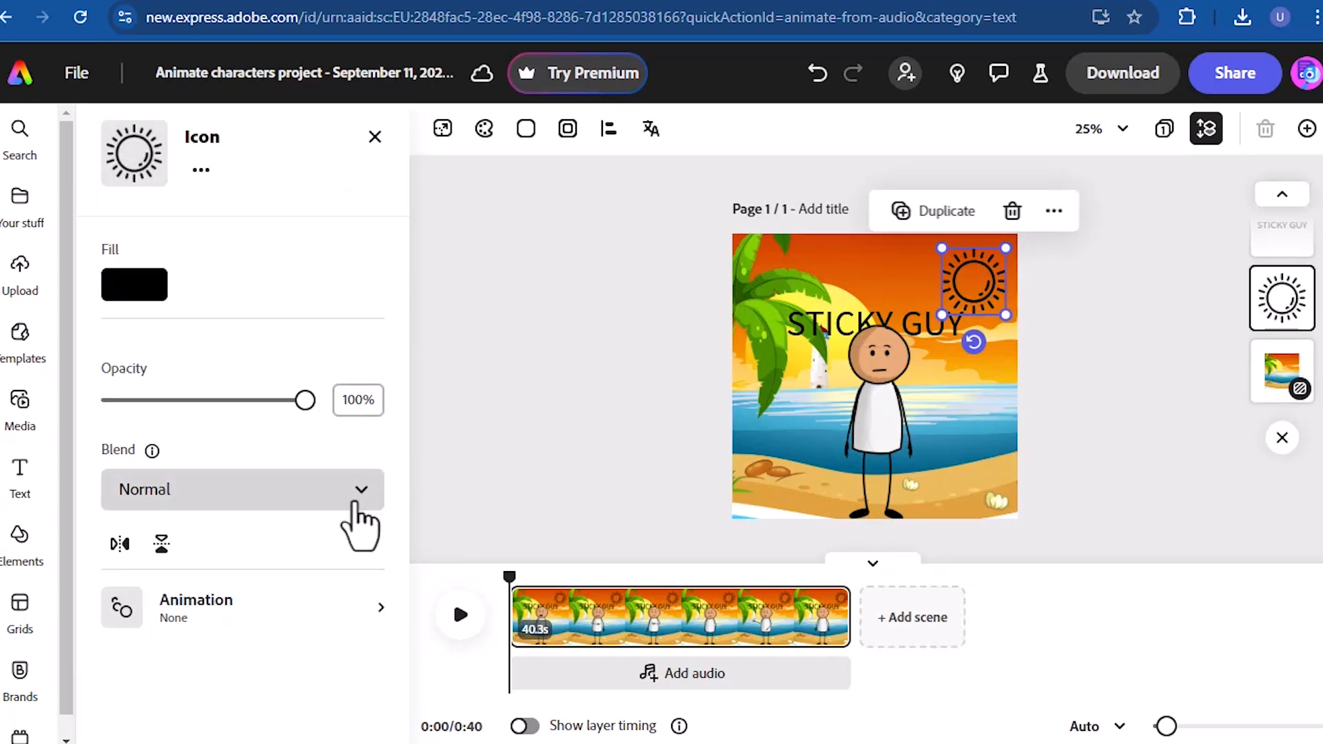
left_click(321, 610)
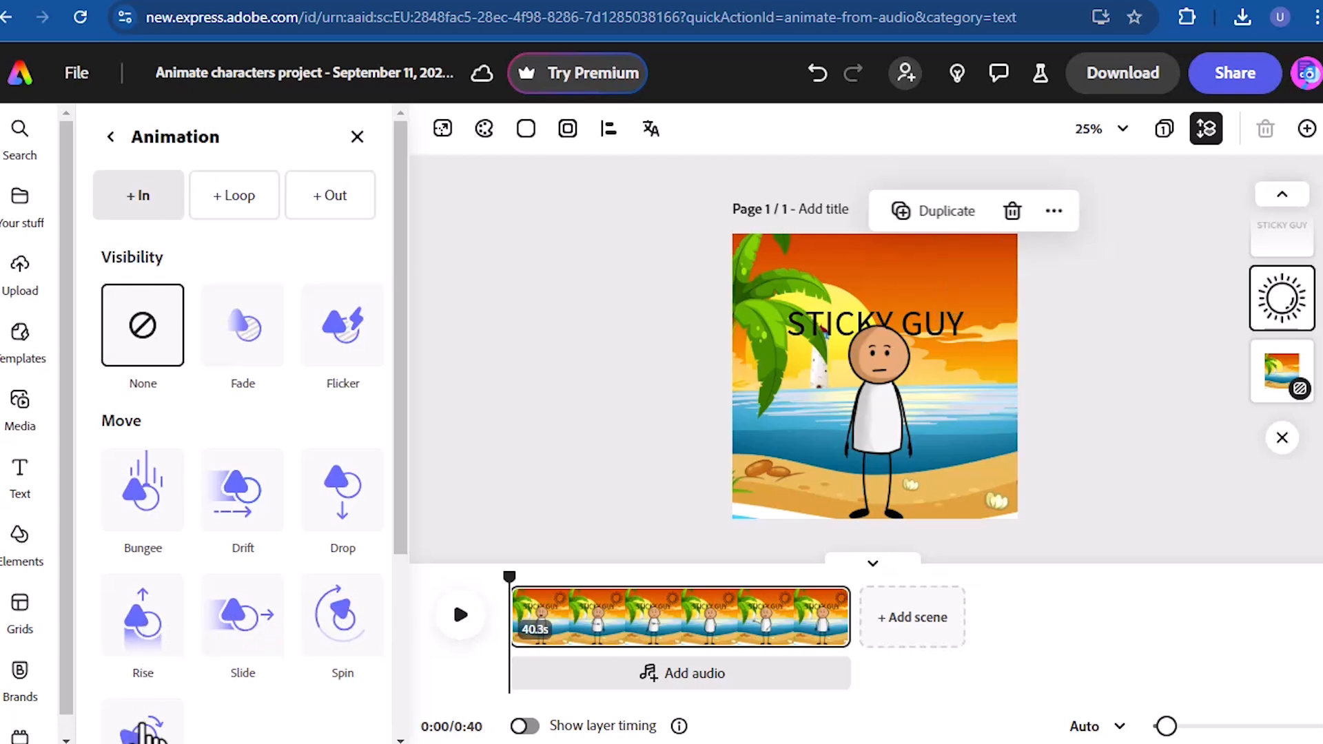
left_click_drag(406, 534, 404, 688)
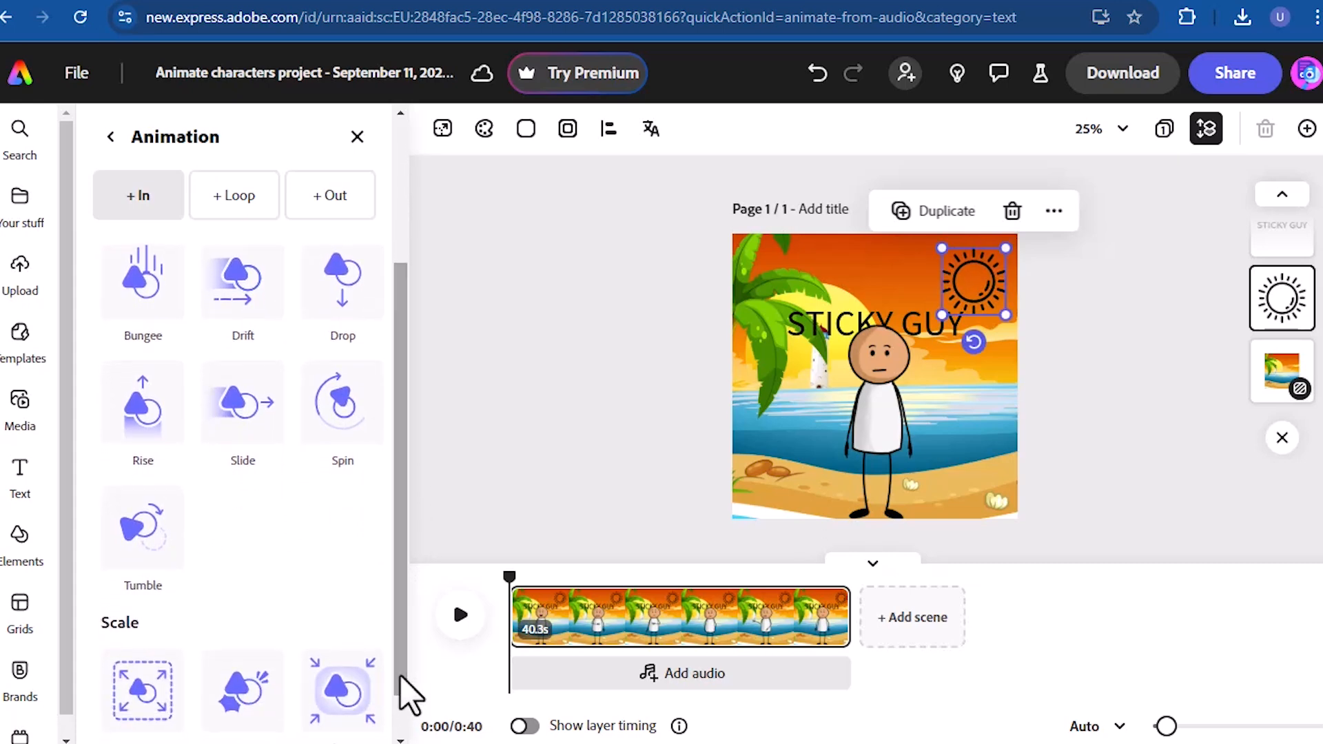
left_click(144, 695)
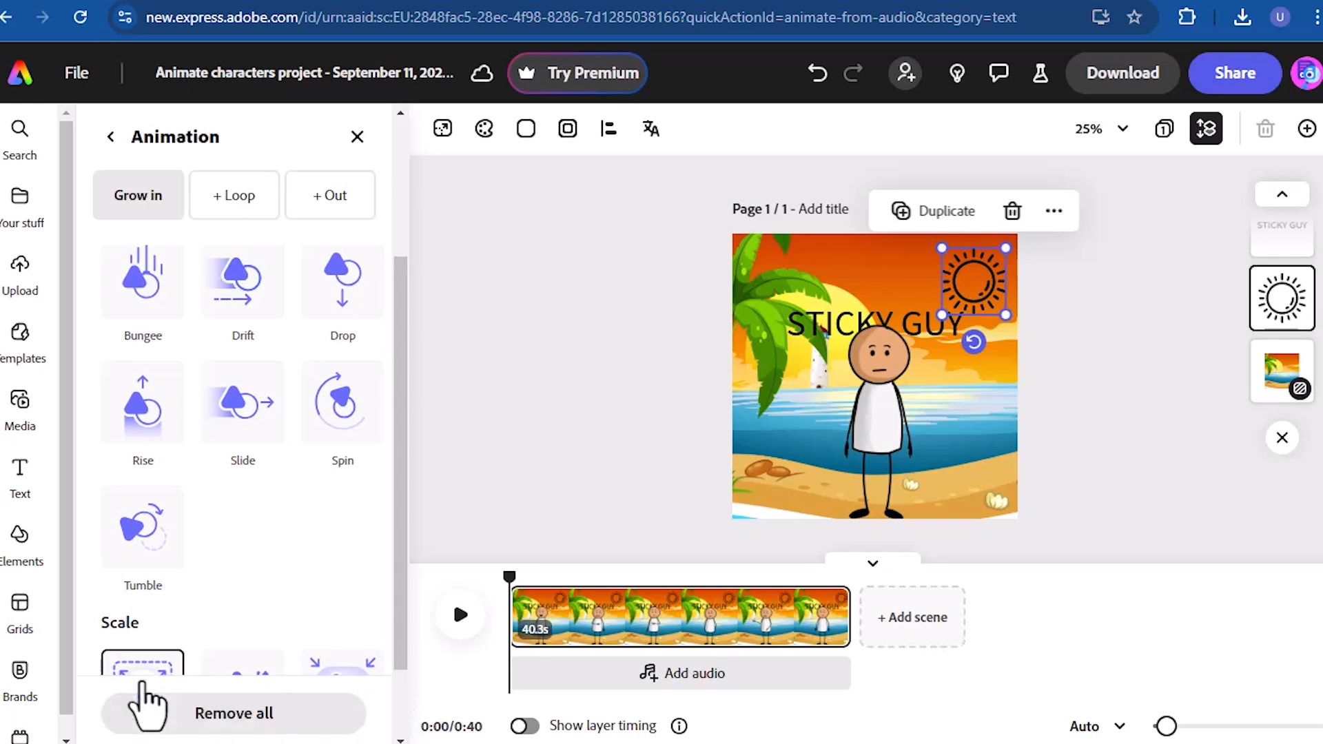
- Play back the beach scene to check the figure with the animated title and sun, and pause it
left_click(514, 365)
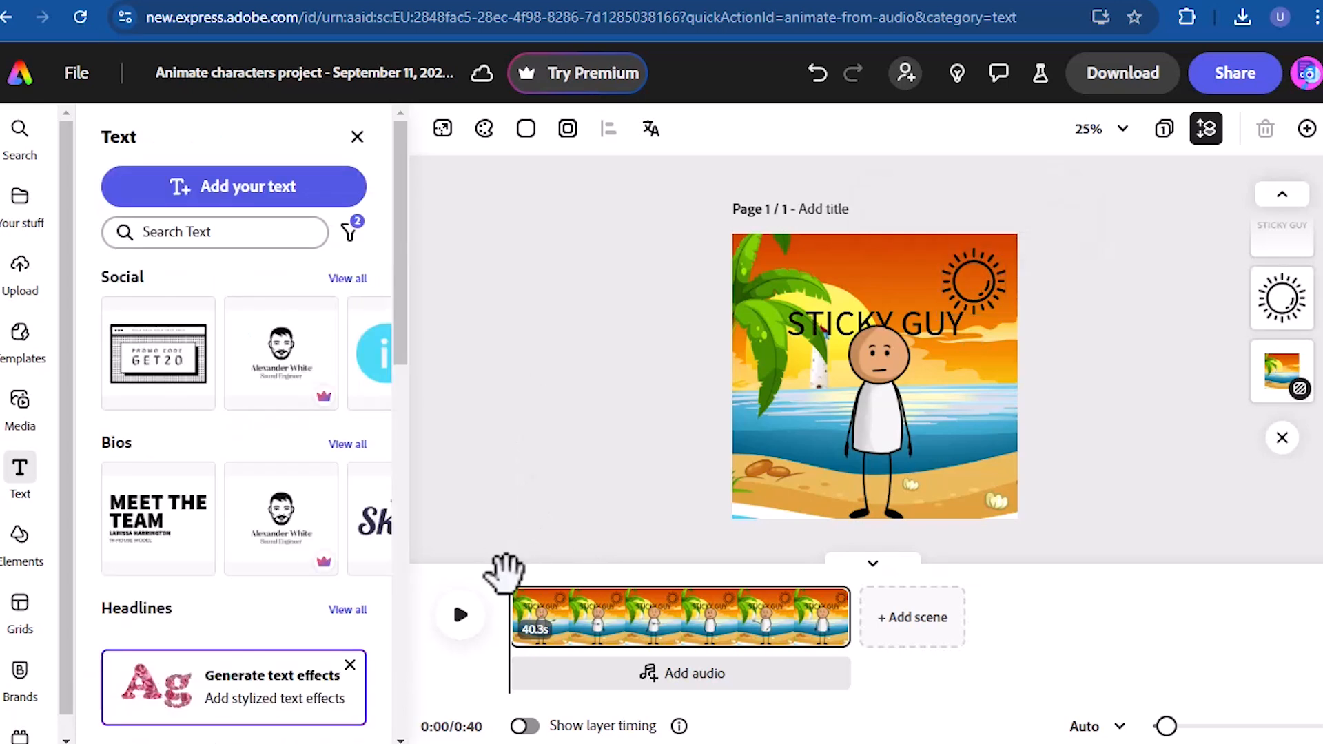
left_click(461, 615)
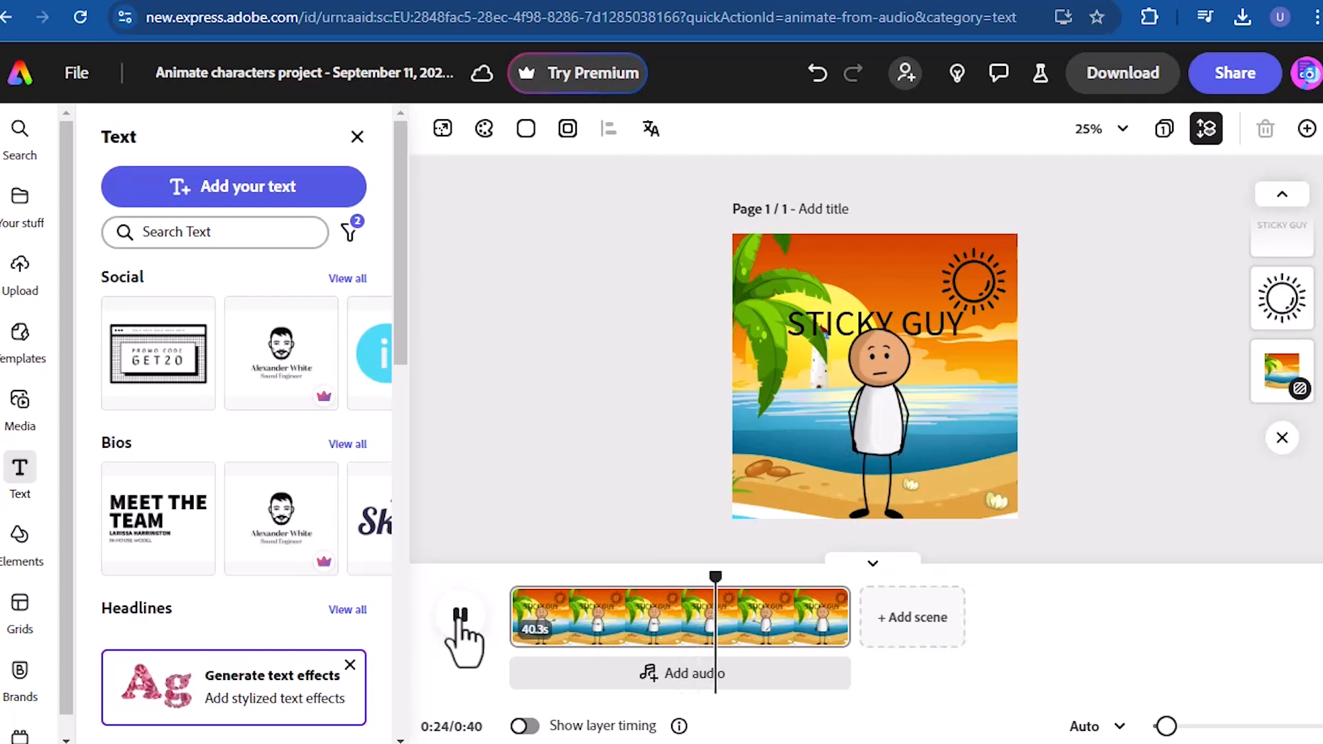
left_click(460, 616)
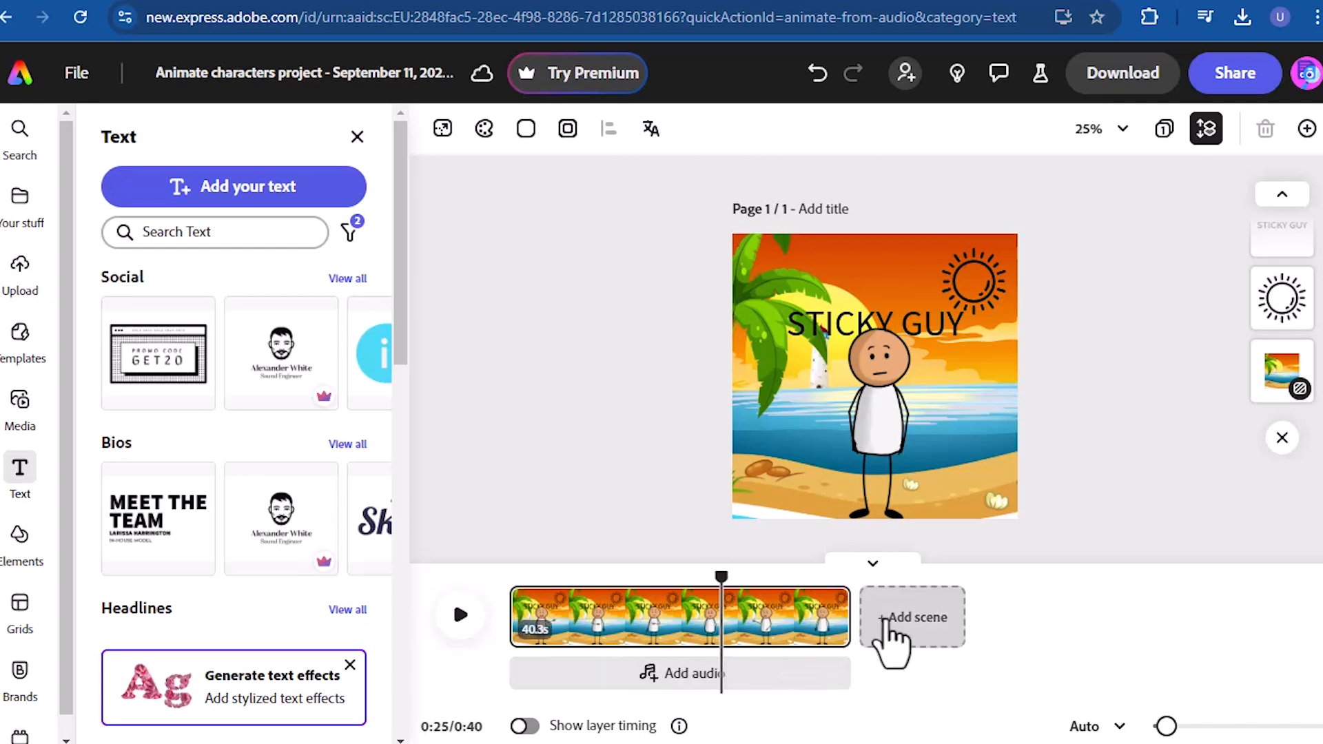
- Add an empty second scene to the project and start a new animated character from the Adobe Express animation page
left_click(885, 624)
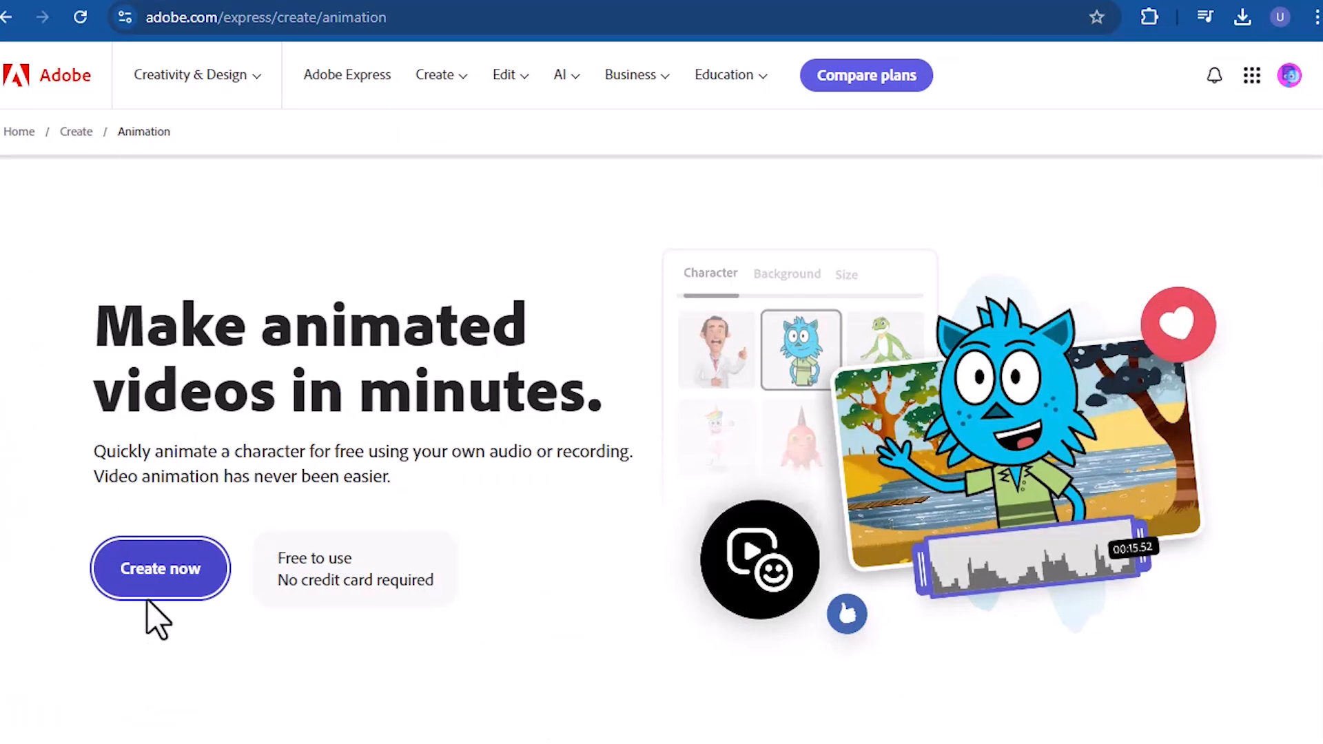
left_click(175, 573)
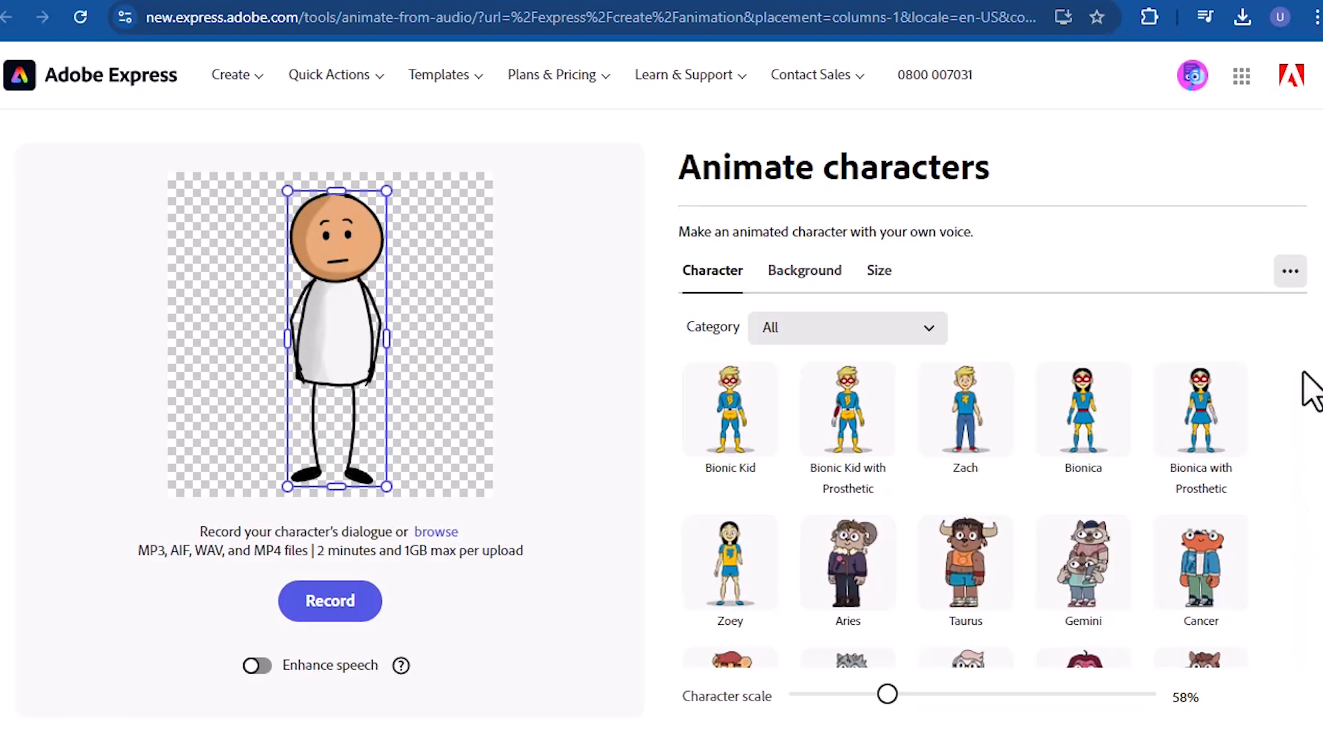
- Choose the Amora heart character, enlarge it to a scale of about 73% and centre it on the canvas
mouse_move(1298, 372)
left_mouse_down()
mouse_move(1298, 408)
mouse_move(1297, 388)
left_mouse_up()
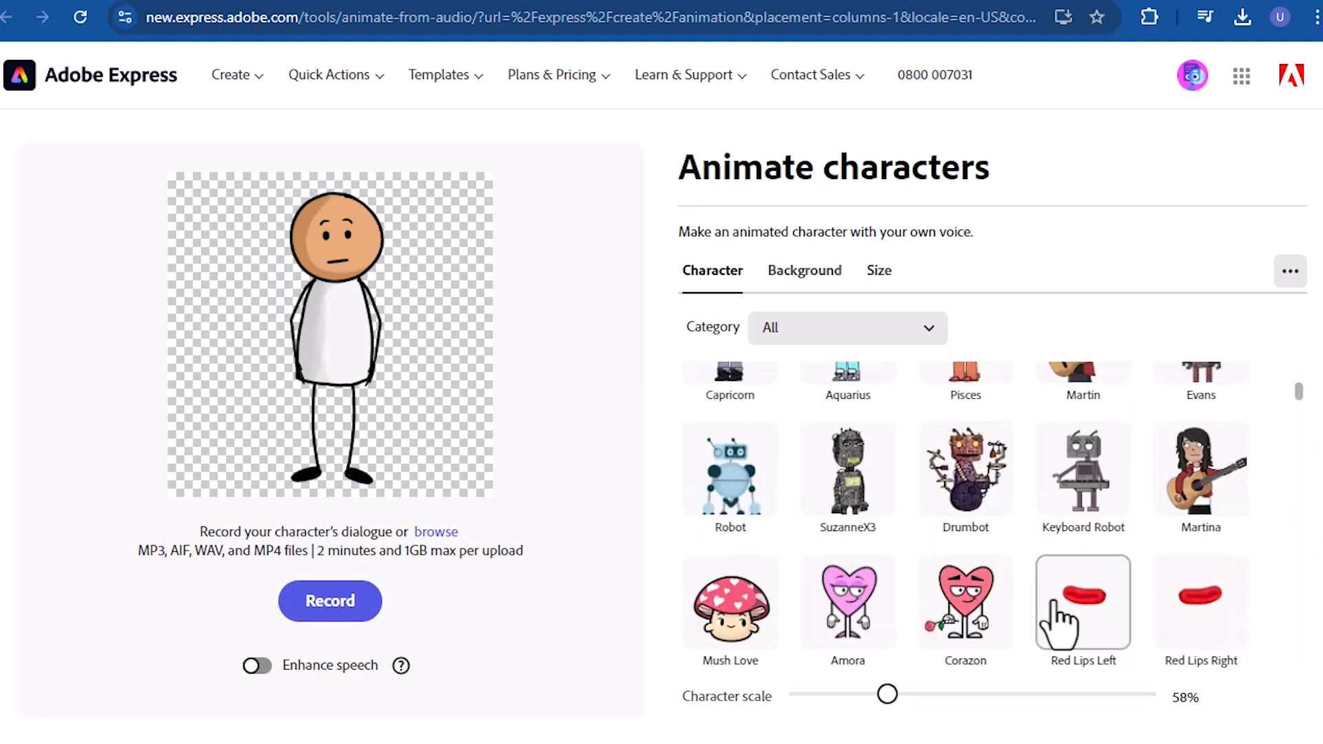
left_click(847, 623)
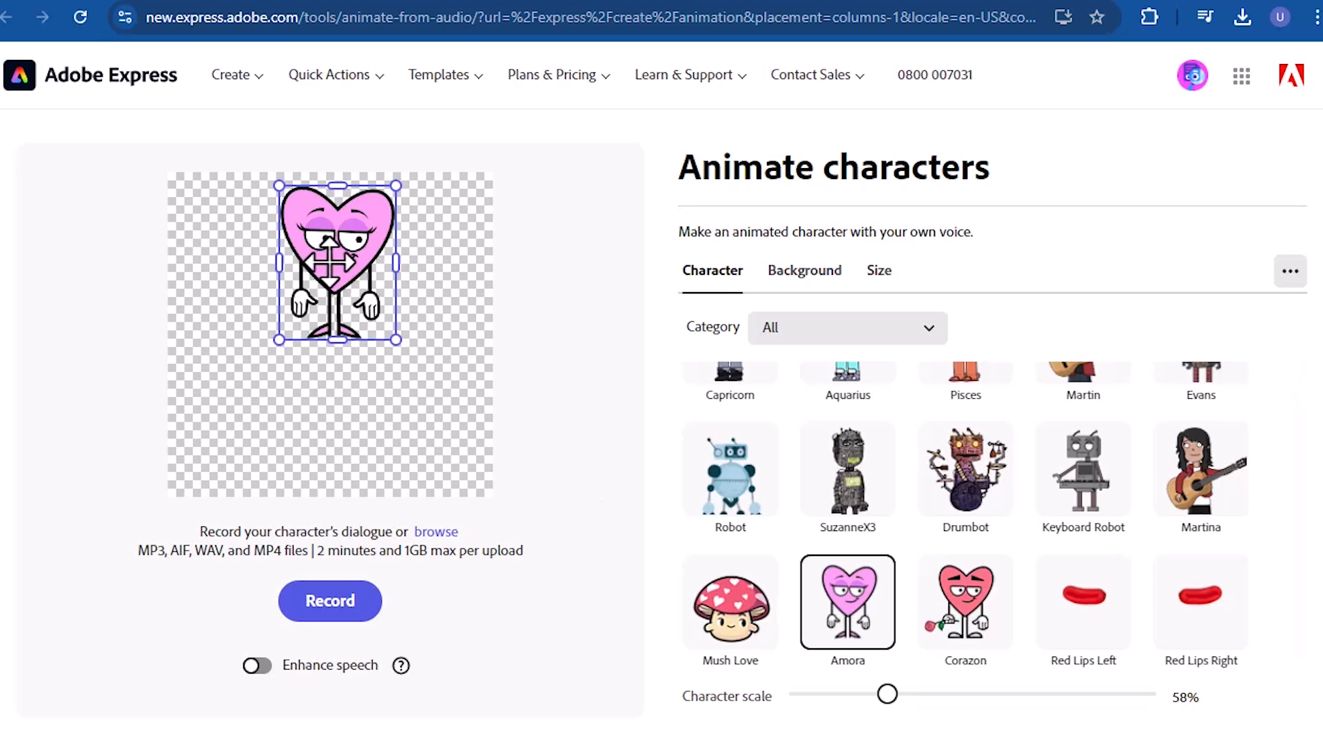
left_click_drag(334, 261, 325, 314)
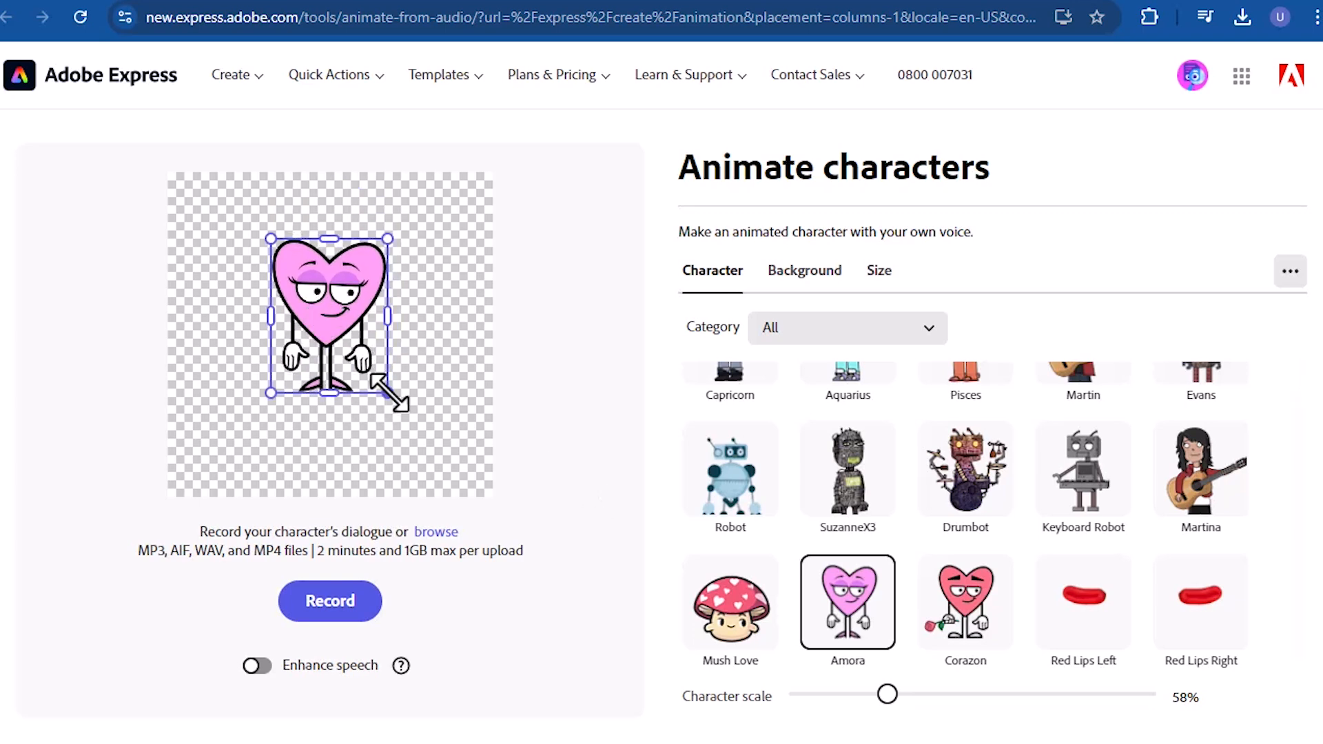
left_click_drag(390, 394, 413, 443)
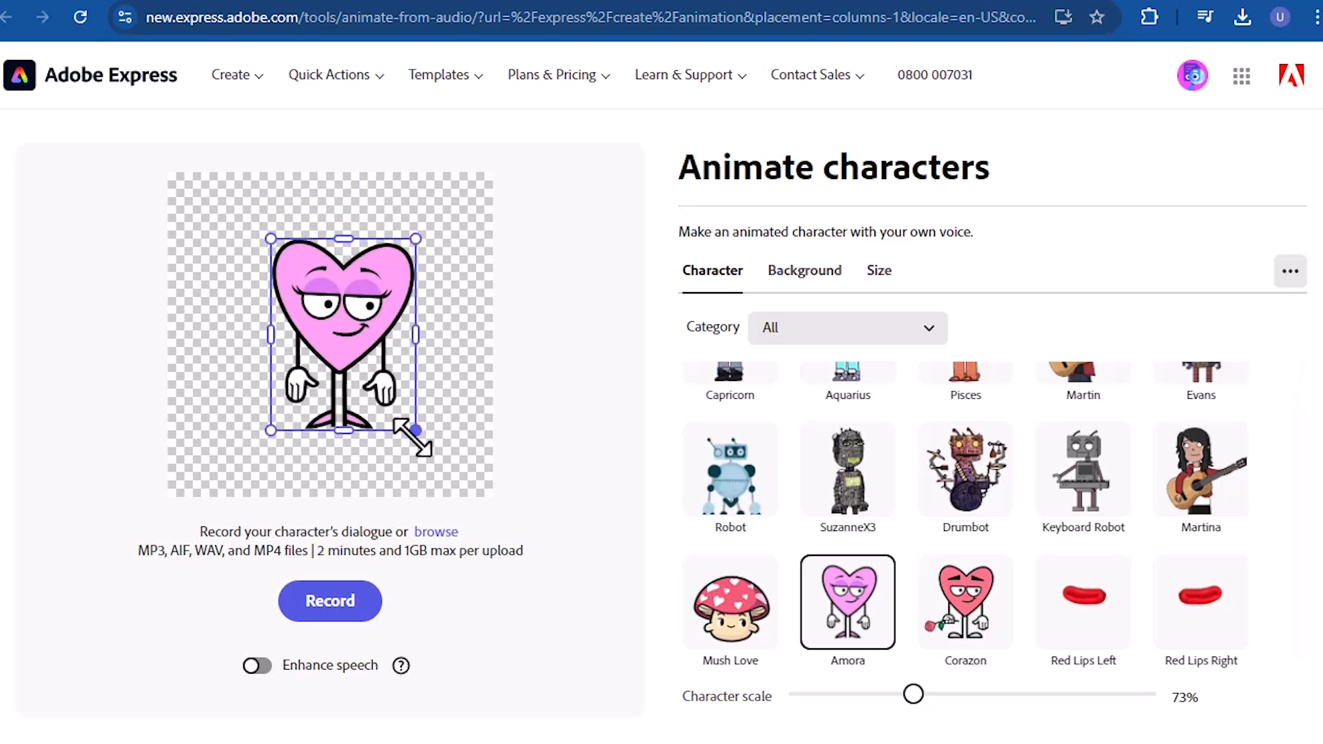
left_click_drag(350, 366, 337, 365)
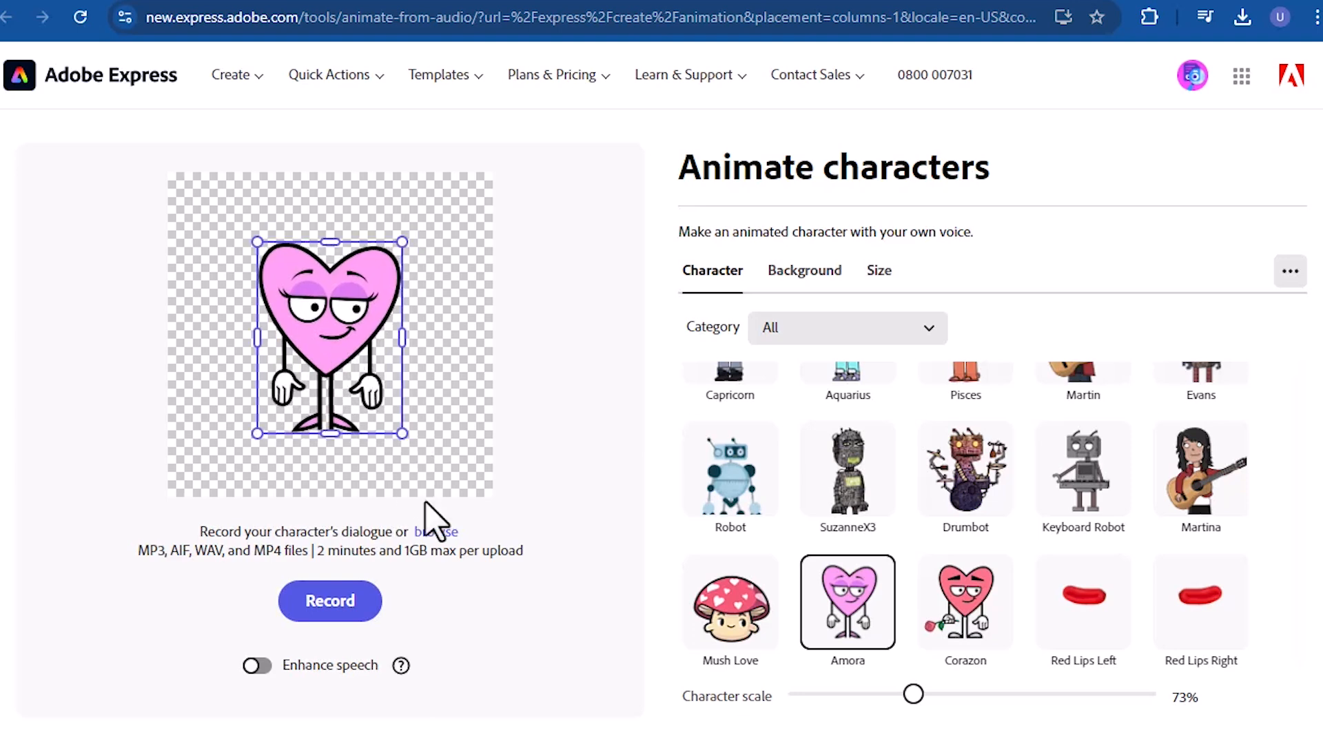
- Load the voice-over file "Sticky F - Made with Clipchamp" as the heart character's dialogue
left_click(436, 533)
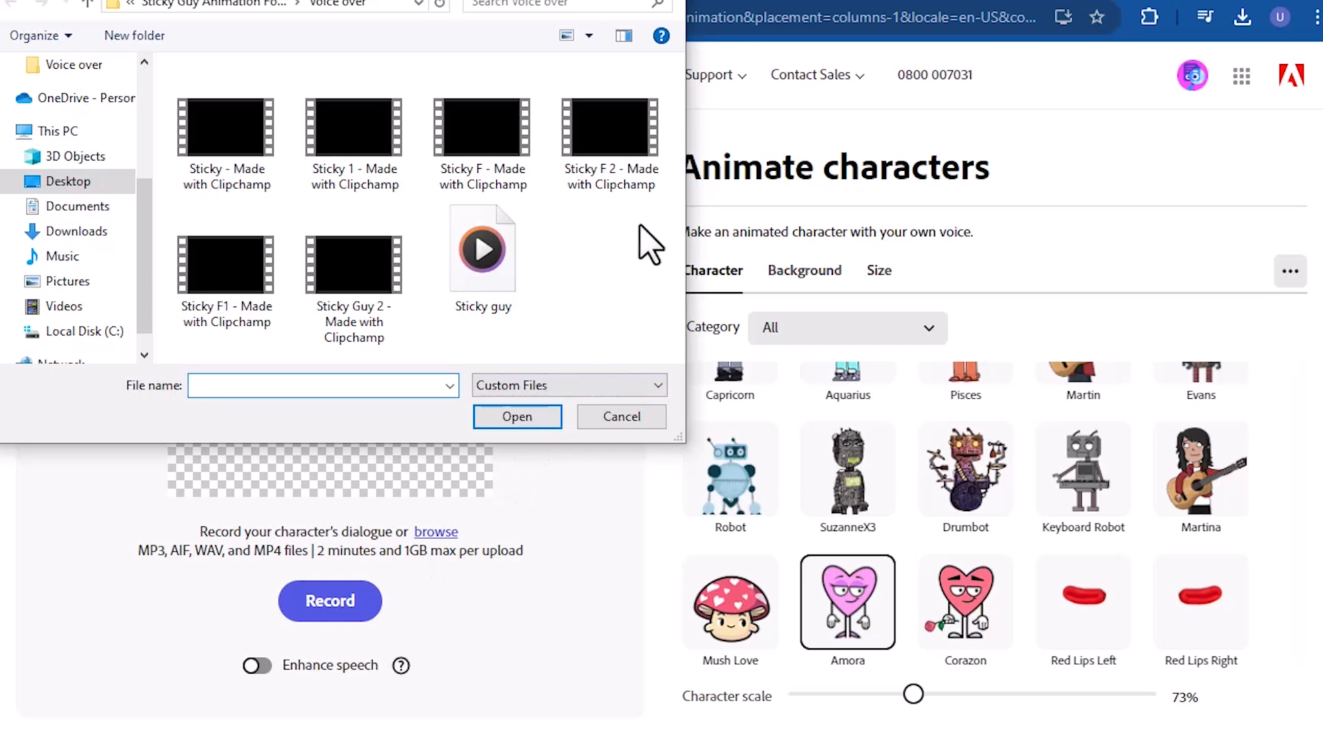
left_click(488, 158)
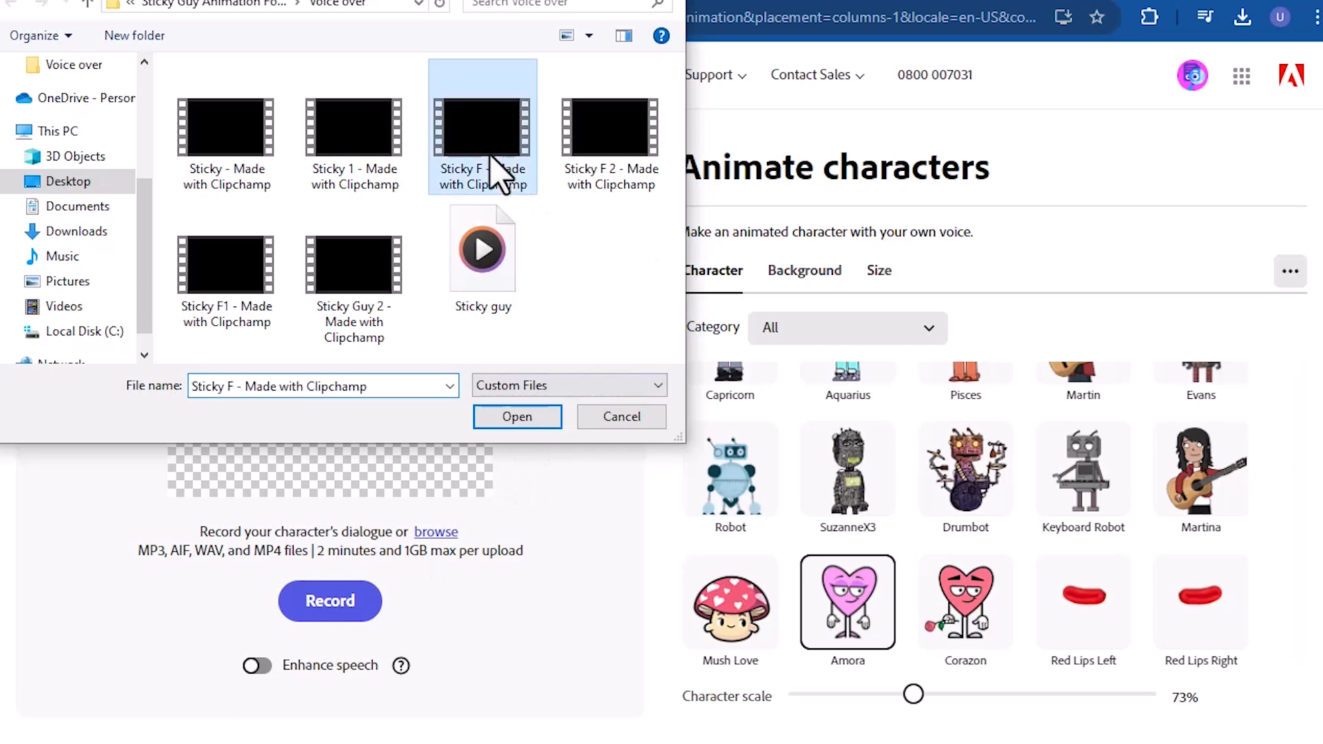
left_click(521, 416)
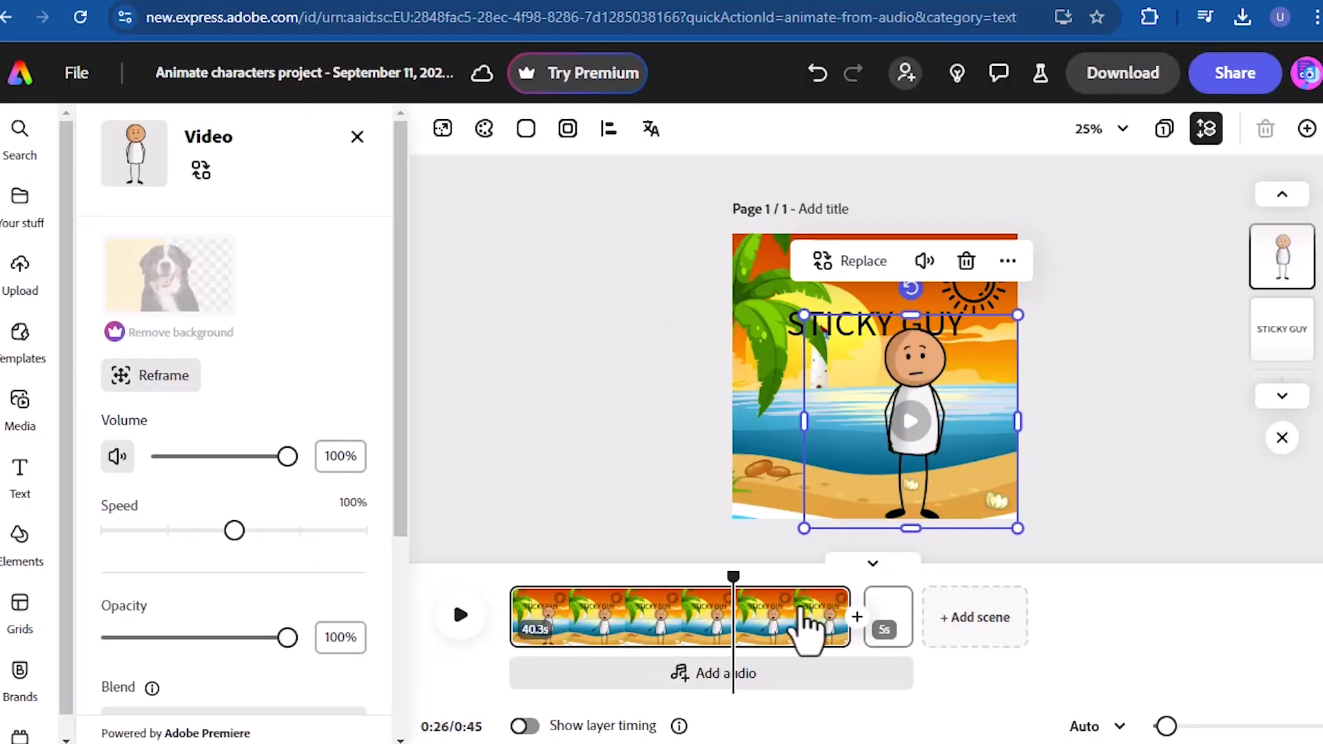
- Switch to the second scene for the heart character, and play the whole project from the beginning
mouse_move(890, 626)
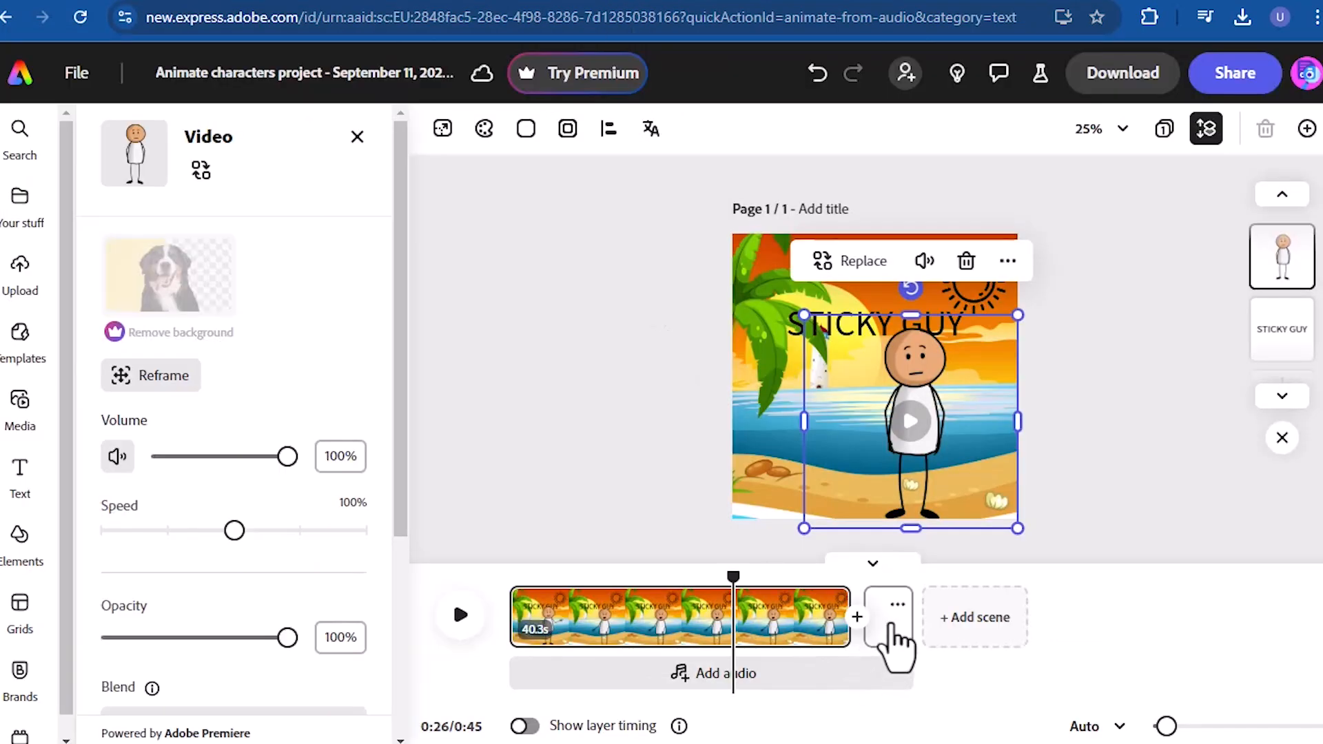
left_click(890, 626)
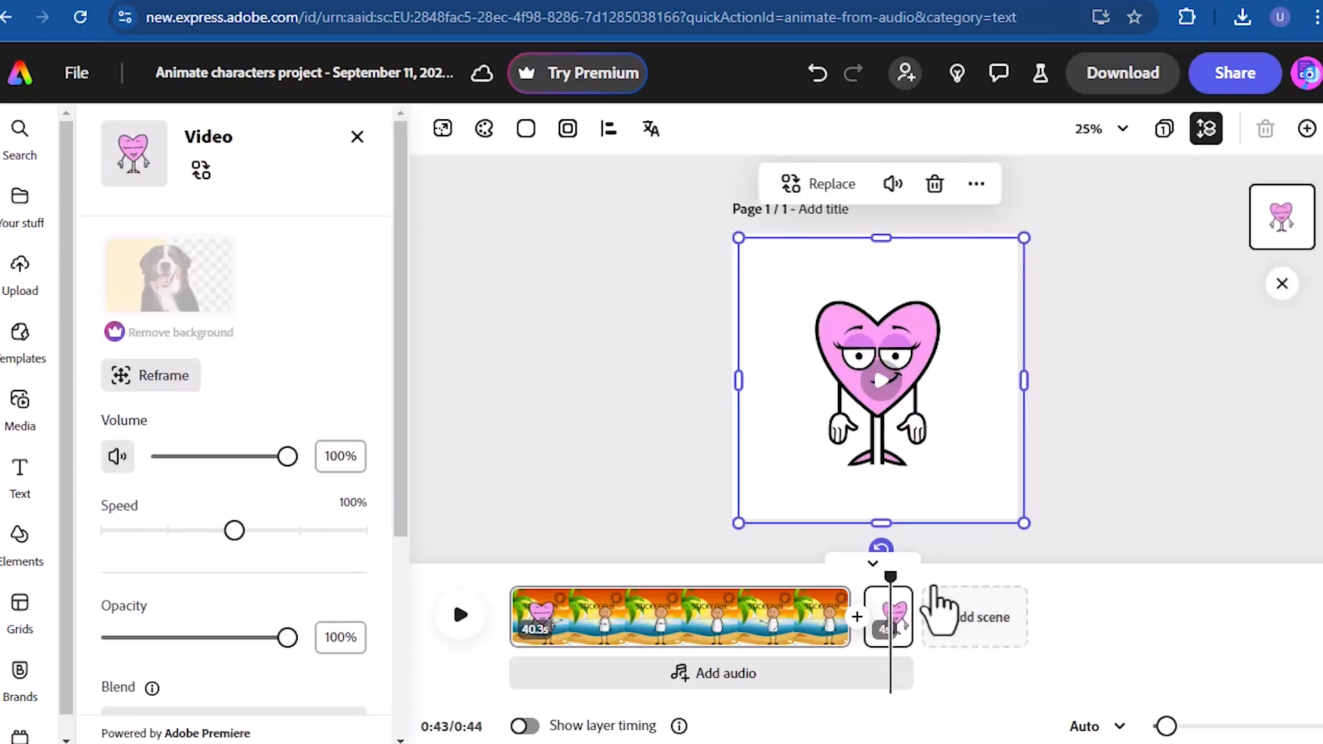
left_click_drag(894, 575, 505, 590)
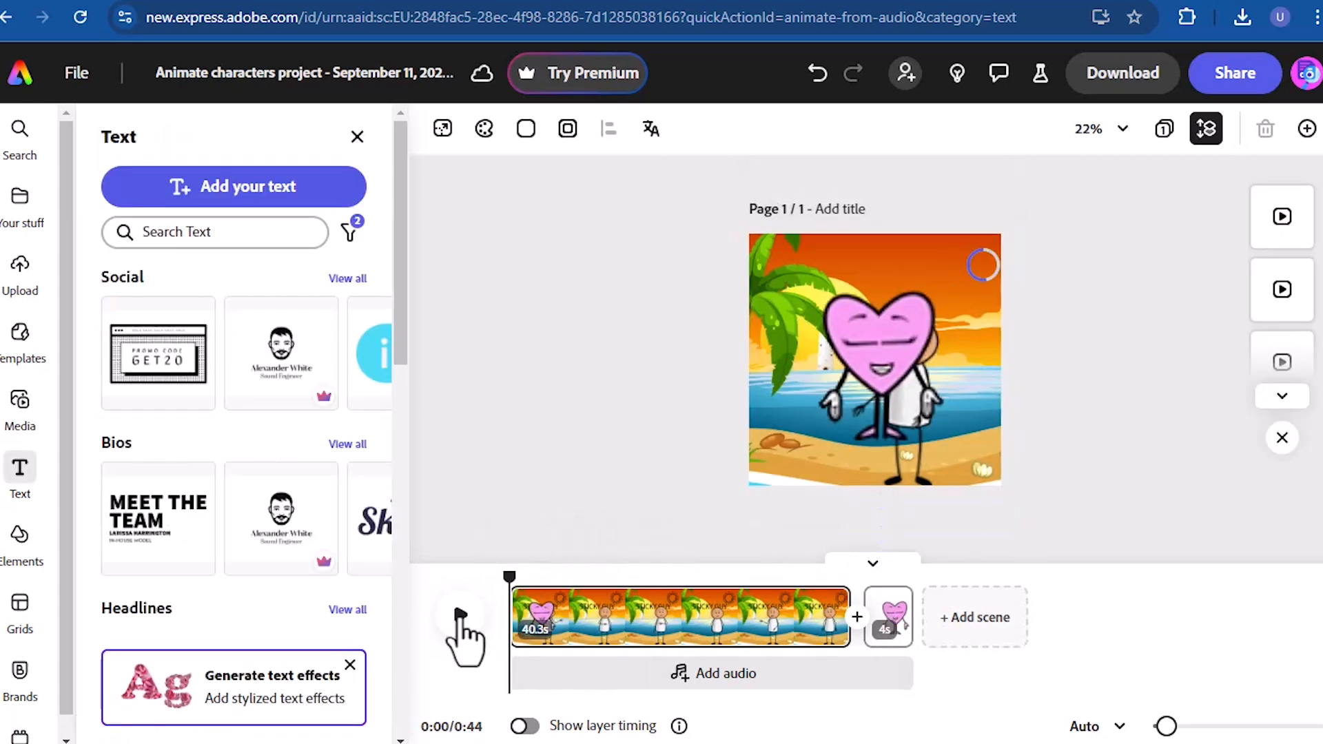
left_click(461, 615)
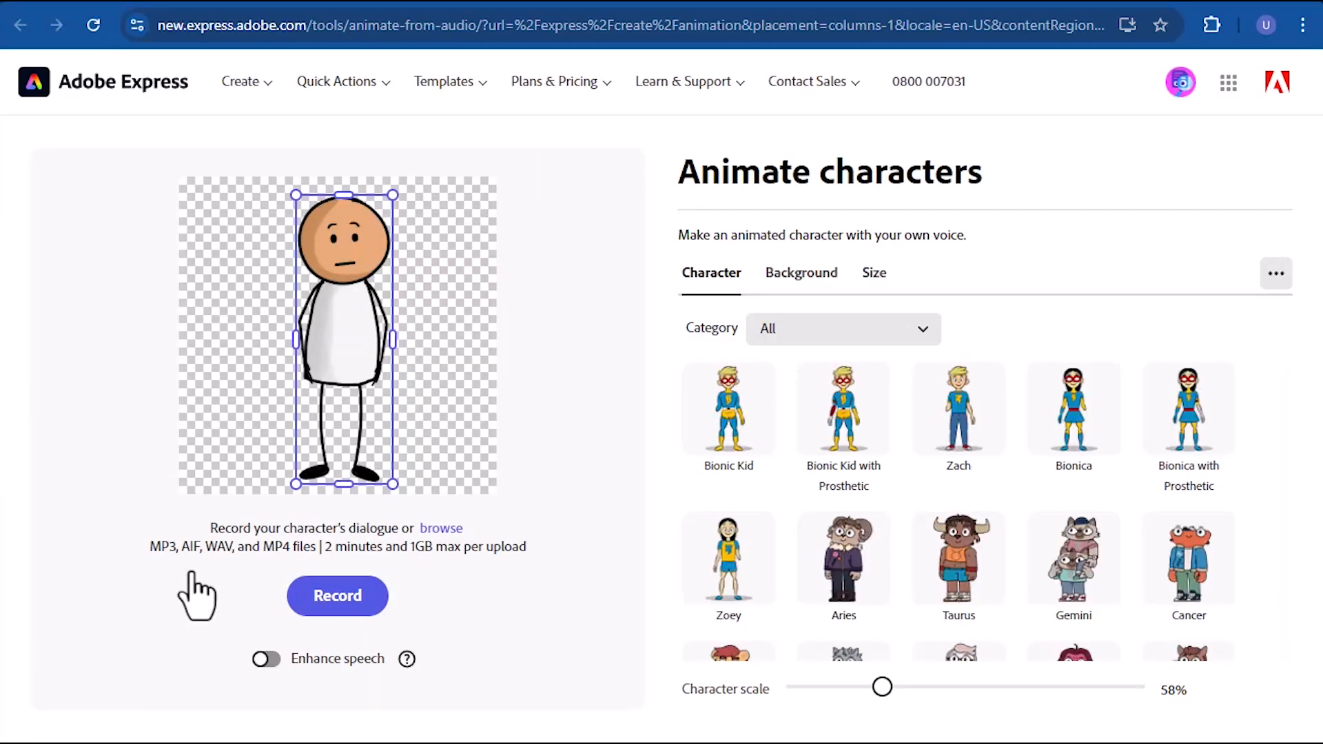
- Look through the list of available character categories in Animate characters
left_click(922, 332)
scroll(939, 525, "down", 5)
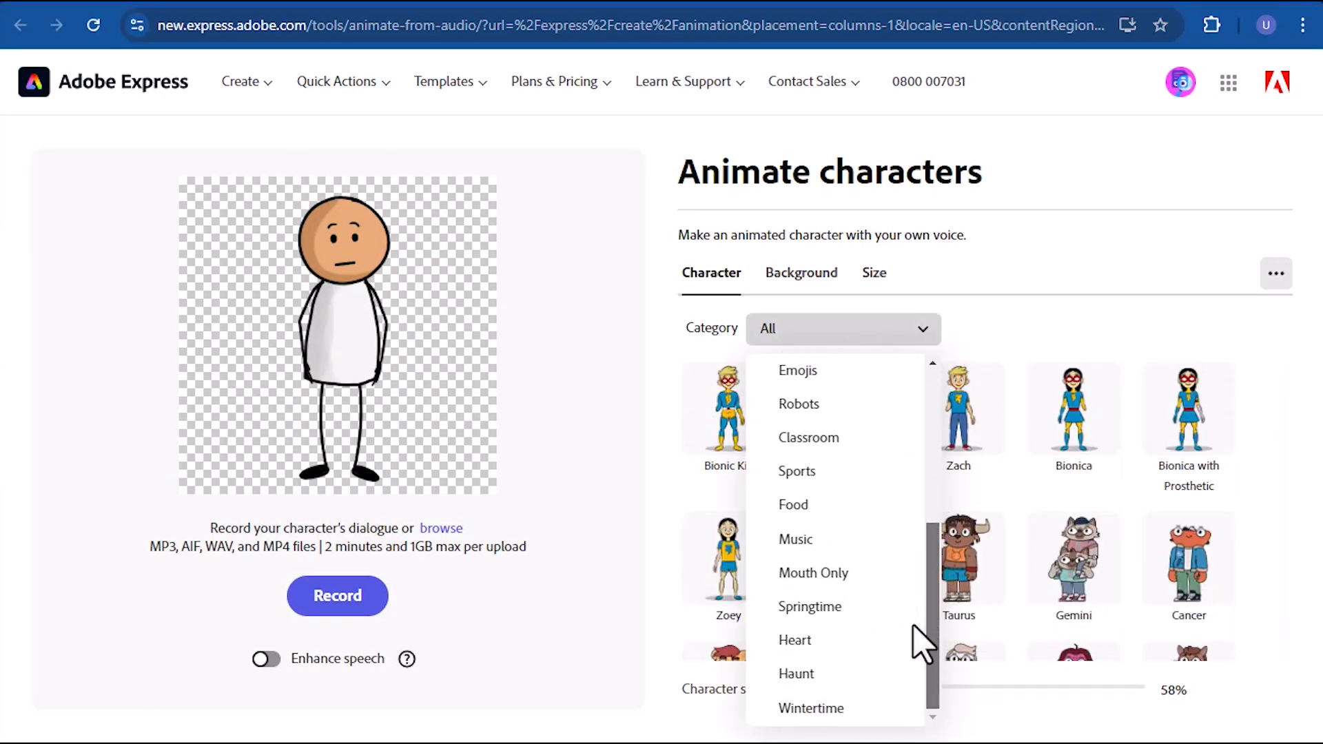
left_click(1241, 496)
- Try a green custom color behind the stick figure and replace it with the Library background
left_click(801, 273)
left_click(728, 475)
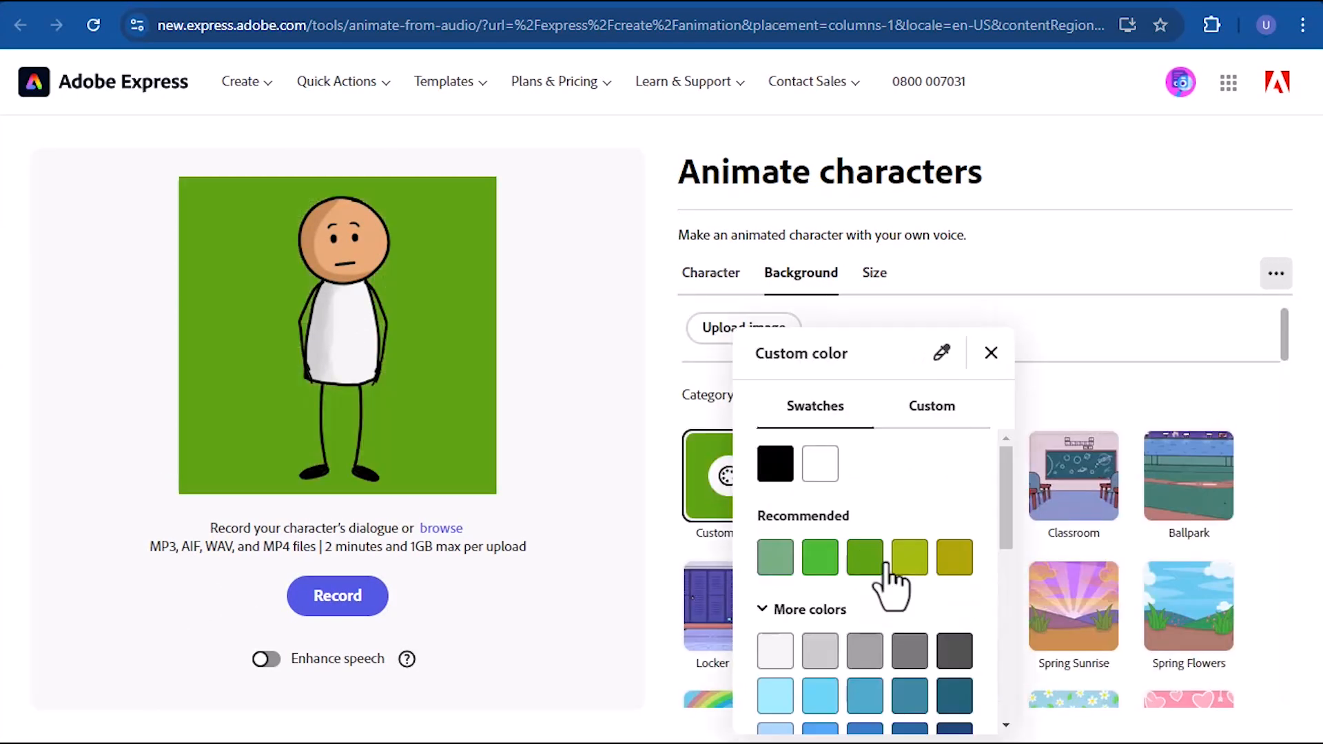
left_click(990, 352)
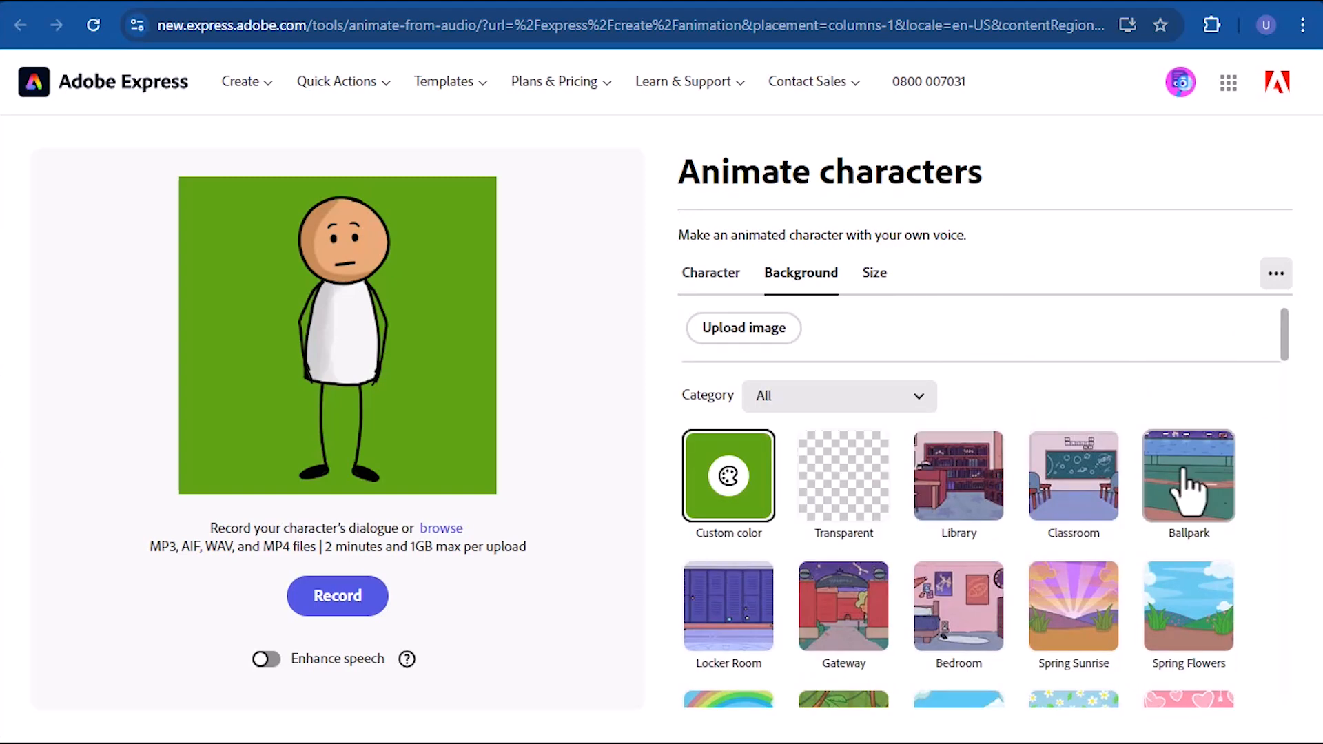
left_click(959, 475)
- Record about 8.7 seconds of dialogue for the stick figure and download the animated video
left_click(874, 273)
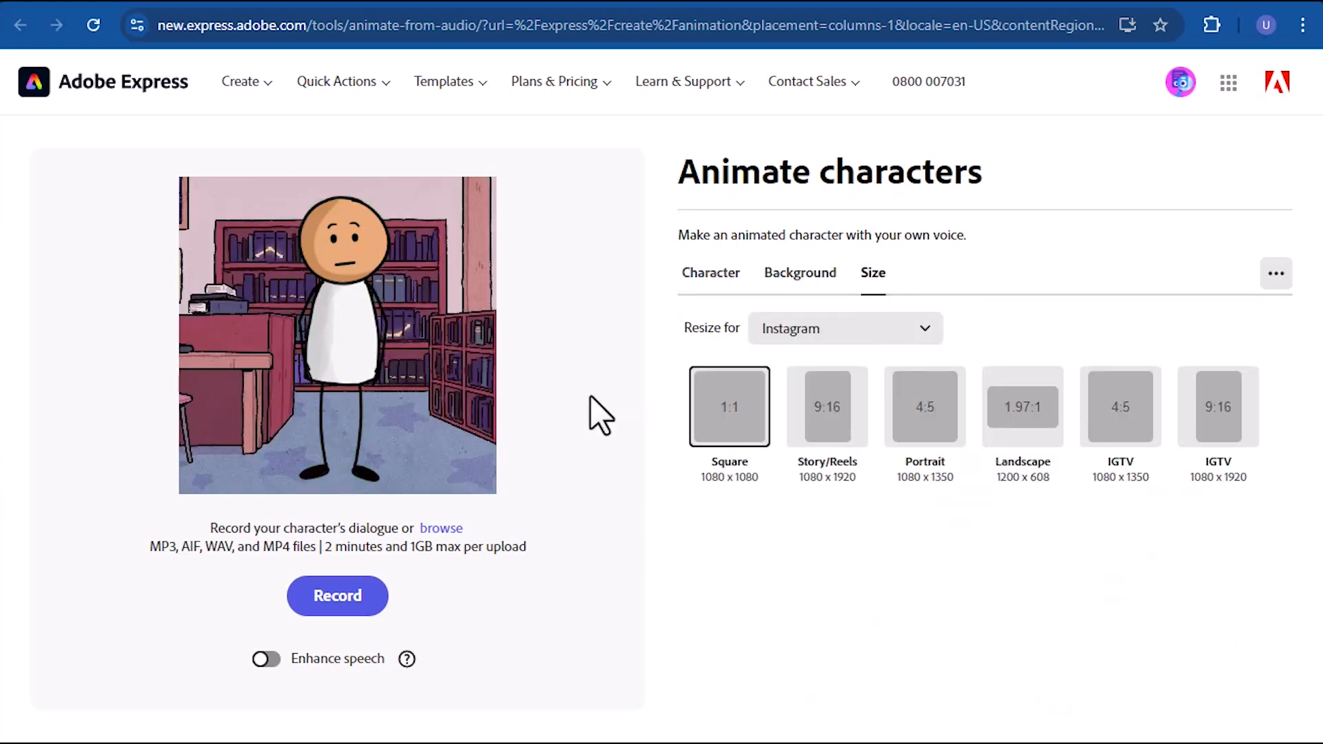
left_click(338, 595)
left_click(444, 601)
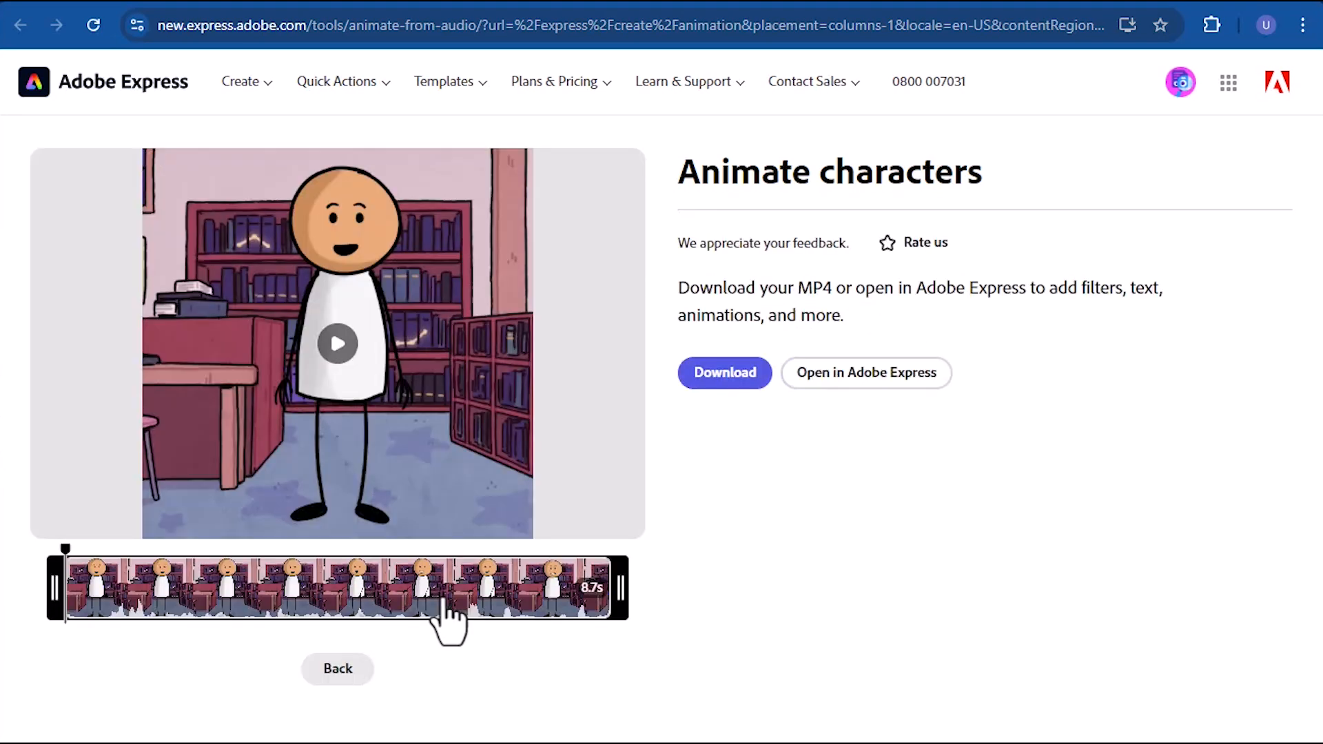
left_click(725, 372)
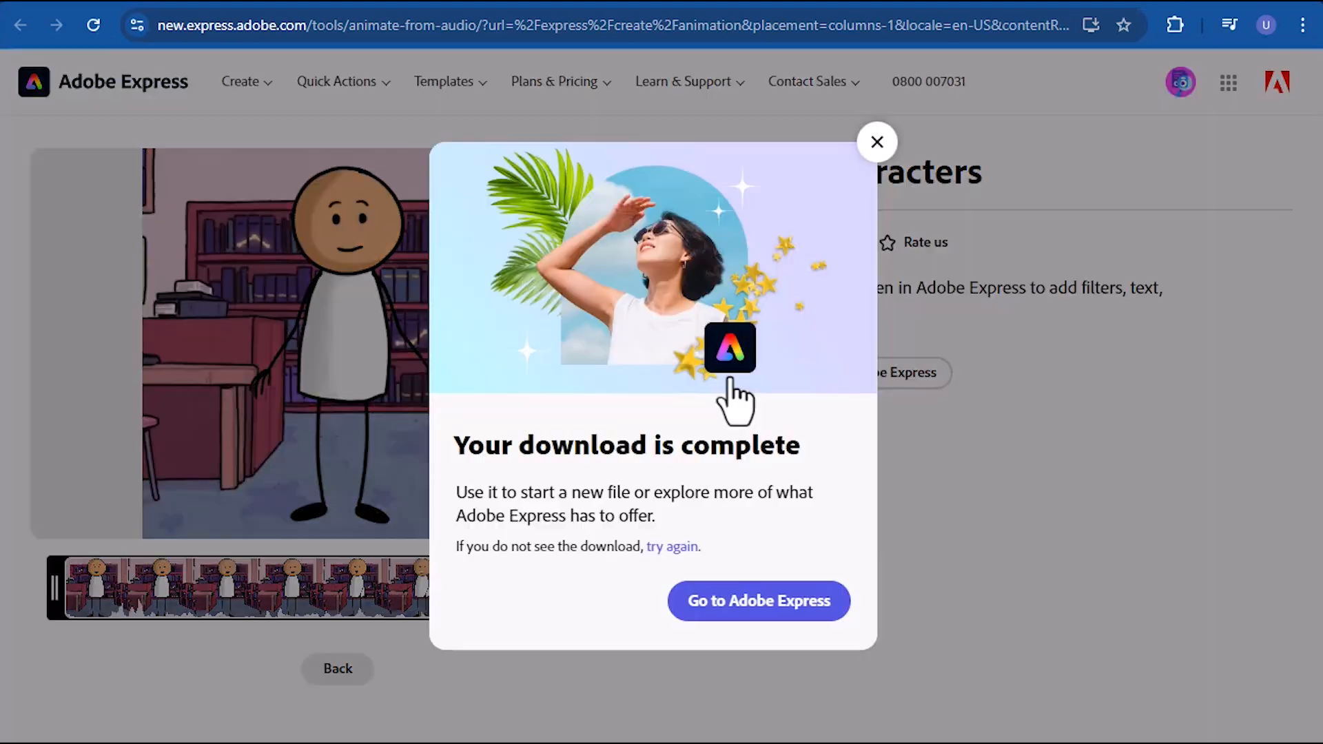
left_click(876, 143)
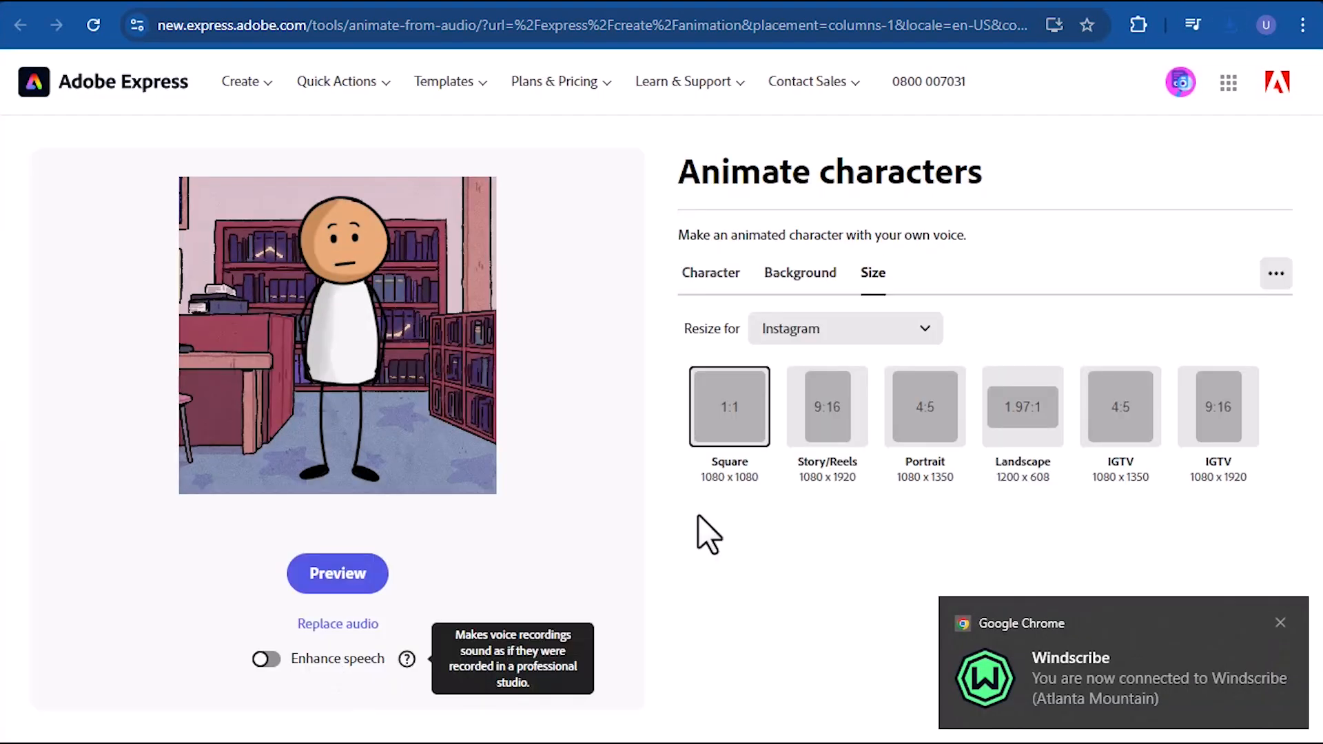
- Change the stick figure's background to Transparent
left_click(716, 276)
left_click(802, 273)
left_click(843, 476)
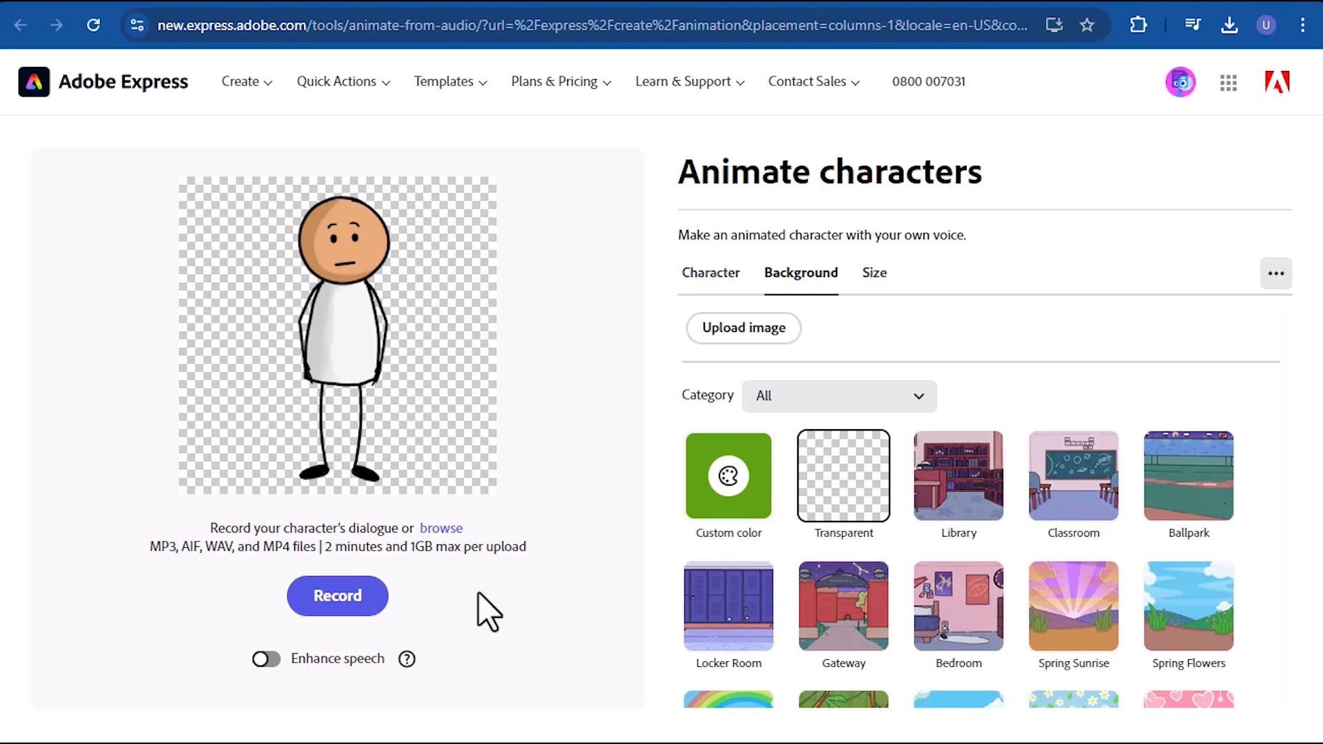
- Load the "Sticky guy" audio file as the character's dialogue and open the generated animation in the Adobe Express editor
left_click(441, 528)
left_click(481, 251)
left_click(516, 413)
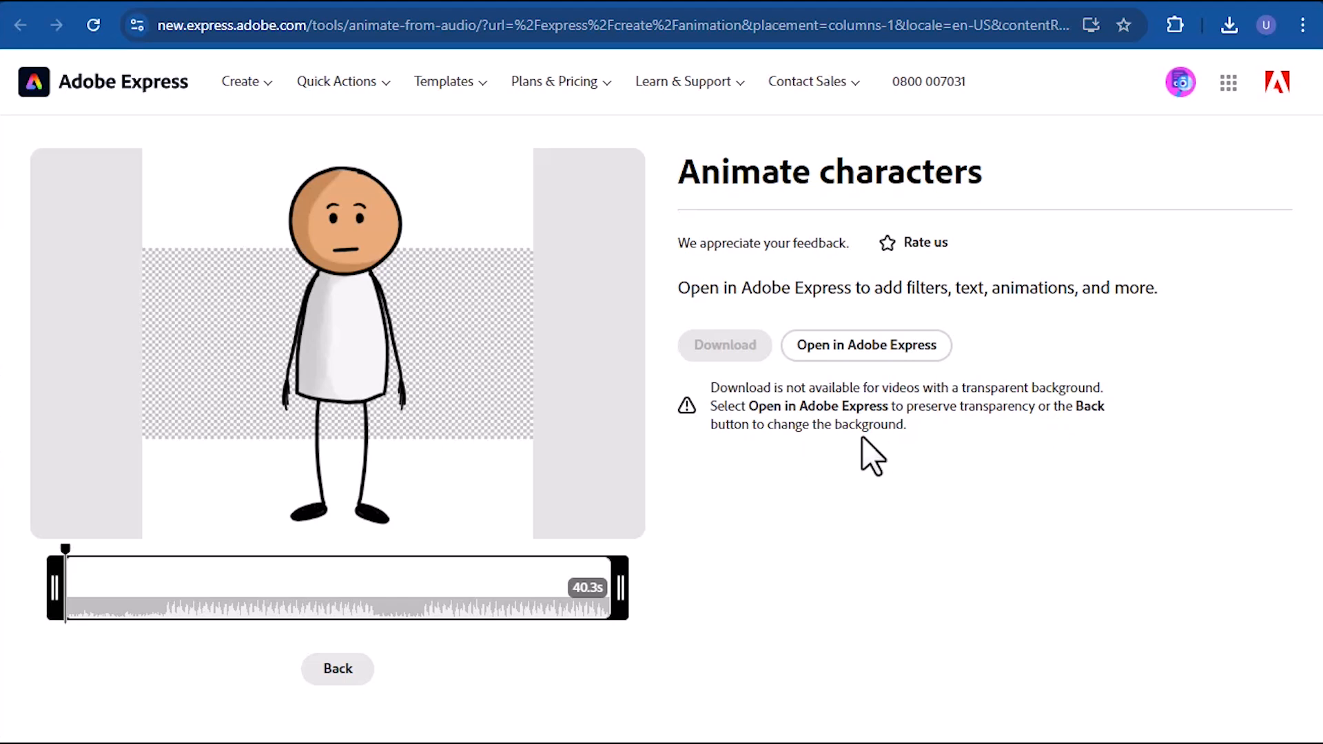
left_click(868, 346)
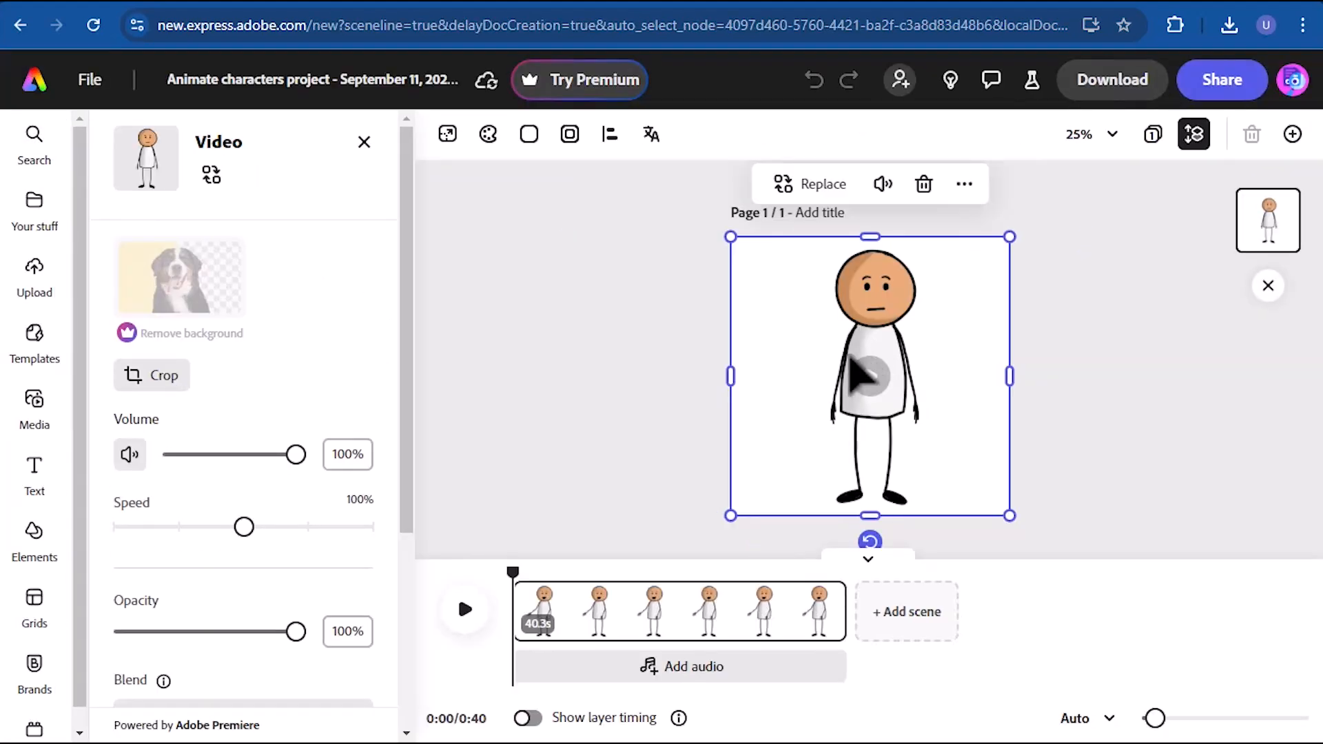
- Find a sunset beach image with a palm tree among the background elements and place it as the page background
left_click(34, 541)
left_click(314, 188)
left_click(238, 233)
type("sun")
left_click(186, 522)
left_click_drag(408, 224, 411, 260)
left_click_drag(178, 352, 677, 395)
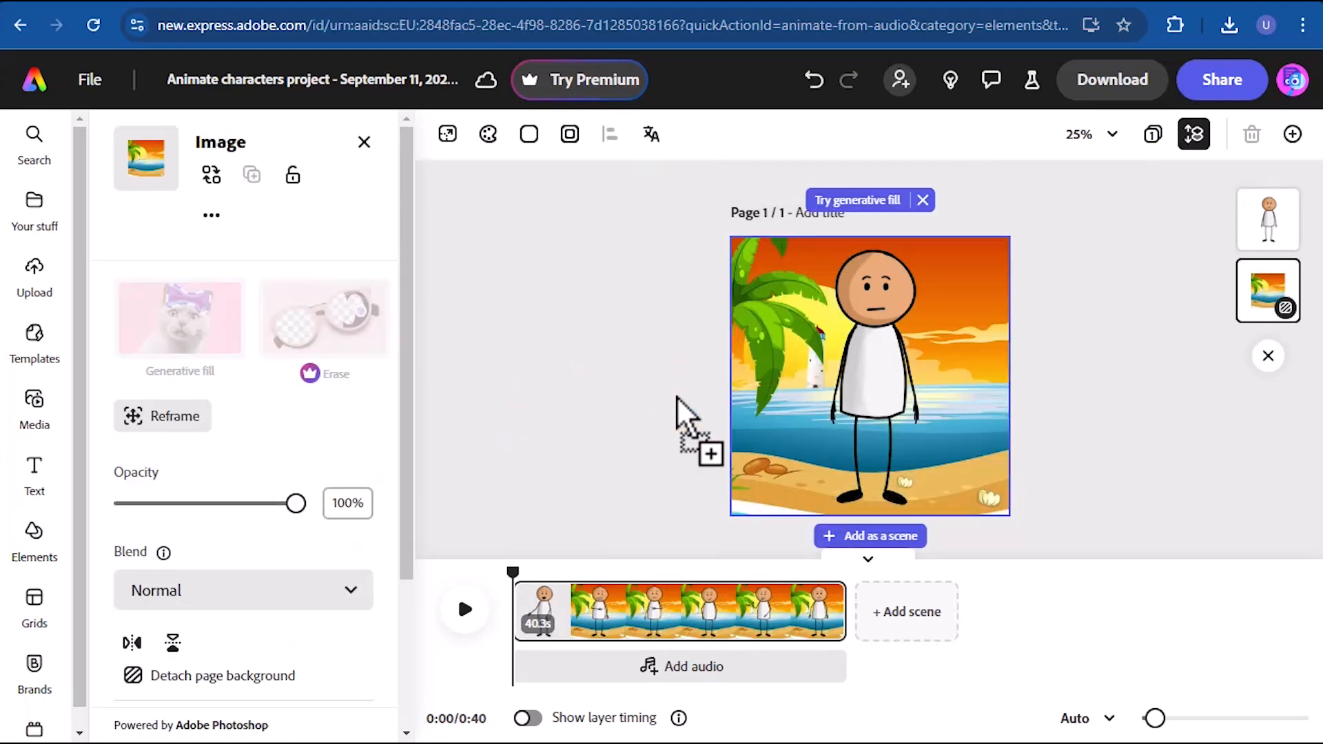
- Shrink the stick figure to about three quarters of its size and centre it on the beach
left_click(875, 372)
left_click_drag(731, 237, 800, 306)
left_click_drag(908, 413, 870, 413)
left_click(547, 384)
- Search the icons for "sun" and place the outlined sun with rays in the sky at the page's upper-right corner
left_click(373, 186)
left_click(349, 189)
left_click(244, 236)
key("BackSpace")
key("BackSpace")
key("BackSpace")
key("BackSpace")
key("BackSpace")
key("BackSpace")
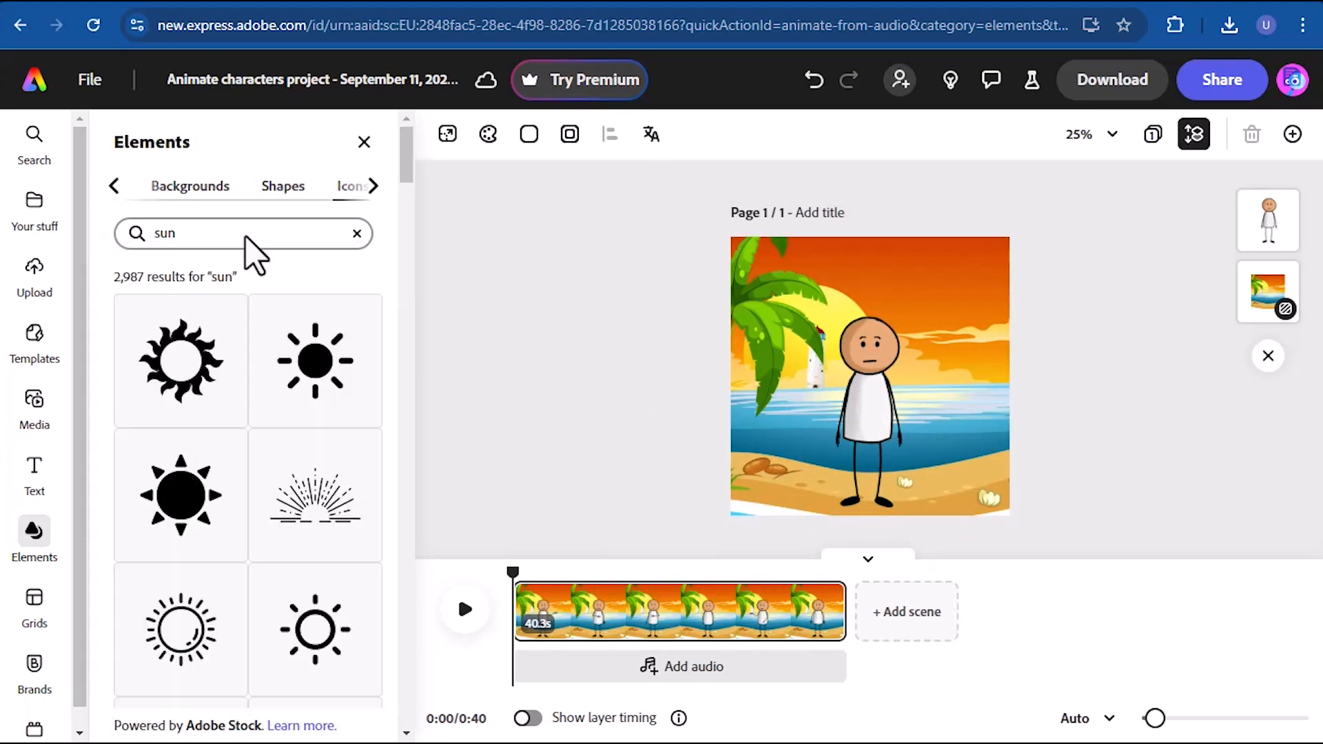
left_click_drag(180, 628, 974, 295)
- Add a new text box over the stick figure and start entering the title text
left_click(34, 482)
type("St")
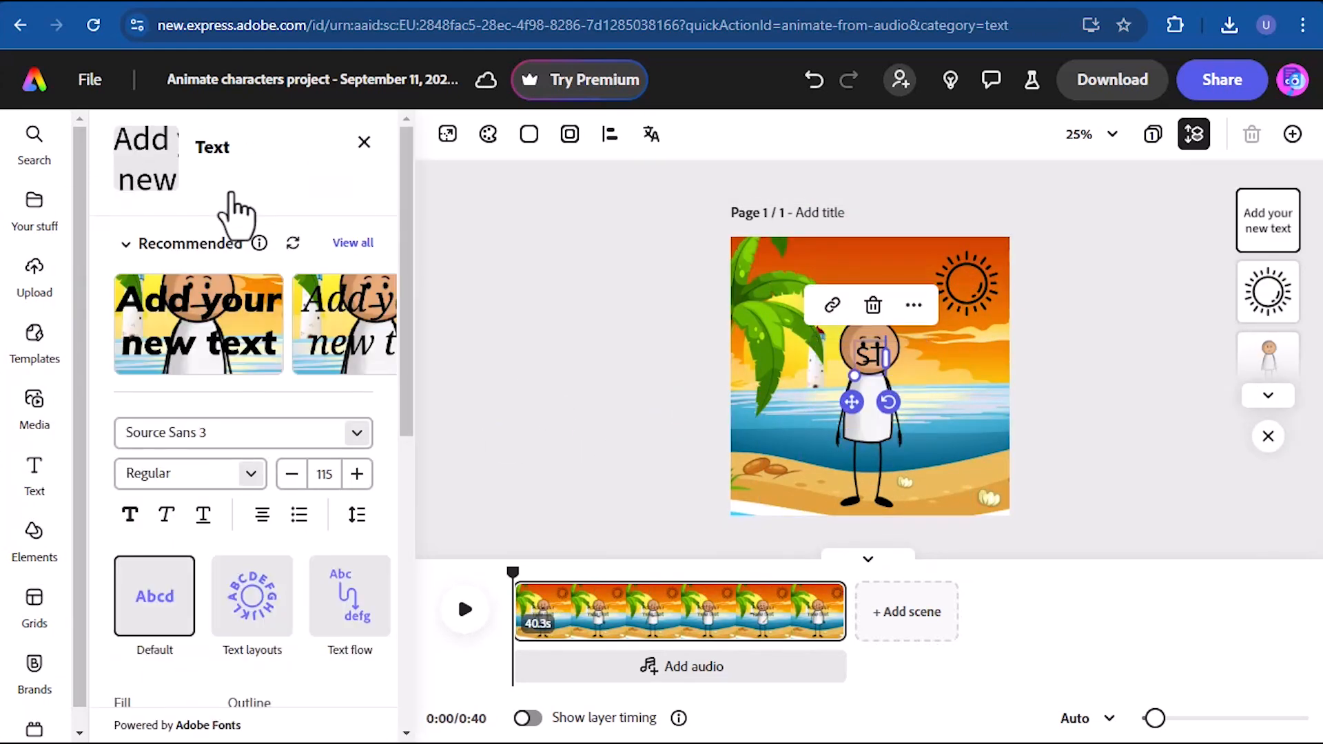